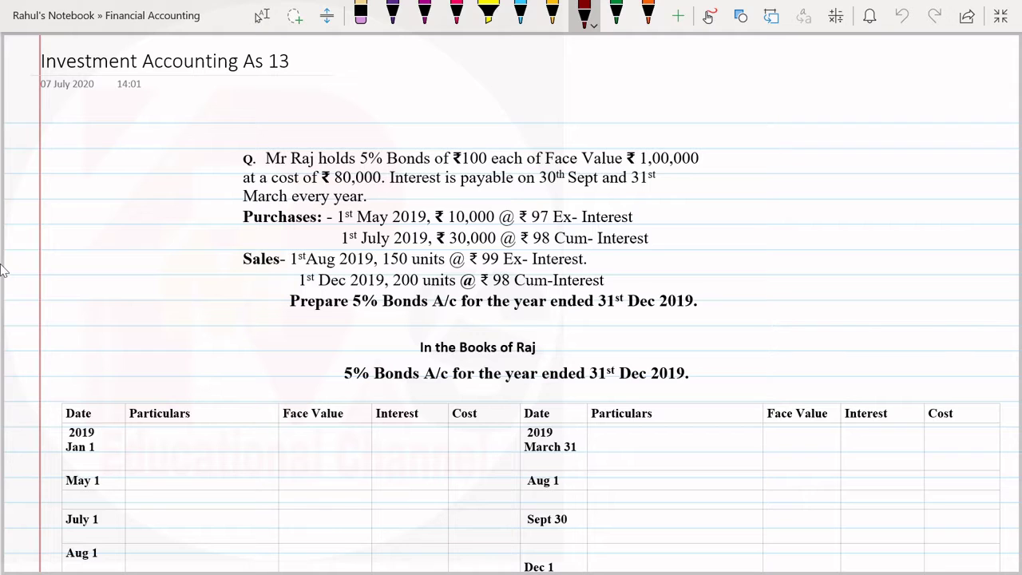
Step: Handwrite the note "Purchase" with "Ex Int – N.W" beneath it in dark red beside the question text
mouse_move(725, 182)
left_mouse_down()
mouse_move(722, 195)
mouse_move(765, 189)
mouse_move(777, 197)
left_mouse_up()
mouse_move(781, 177)
left_mouse_down()
mouse_move(788, 196)
mouse_move(809, 196)
left_mouse_up()
left_click_drag(822, 191, 835, 190)
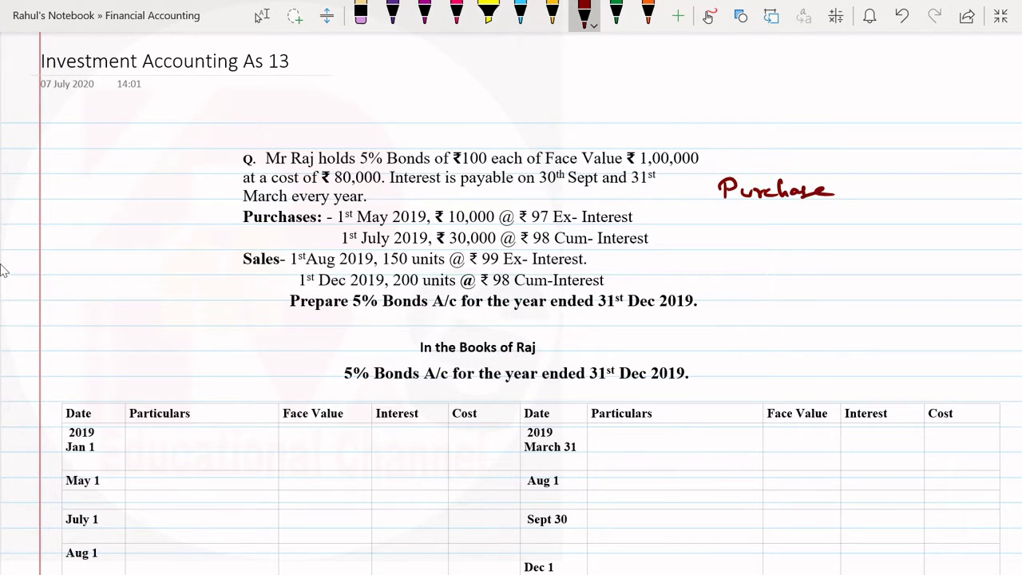
mouse_move(740, 203)
left_mouse_down()
mouse_move(726, 224)
mouse_move(737, 223)
left_mouse_up()
mouse_move(741, 214)
left_mouse_down()
mouse_move(750, 224)
mouse_move(779, 205)
left_mouse_up()
left_click_drag(767, 207, 773, 223)
left_click_drag(774, 222, 794, 223)
left_click_drag(787, 210, 830, 216)
mouse_move(838, 207)
left_mouse_down()
mouse_move(838, 222)
mouse_move(854, 207)
mouse_move(887, 208)
left_mouse_up()
left_click(862, 213)
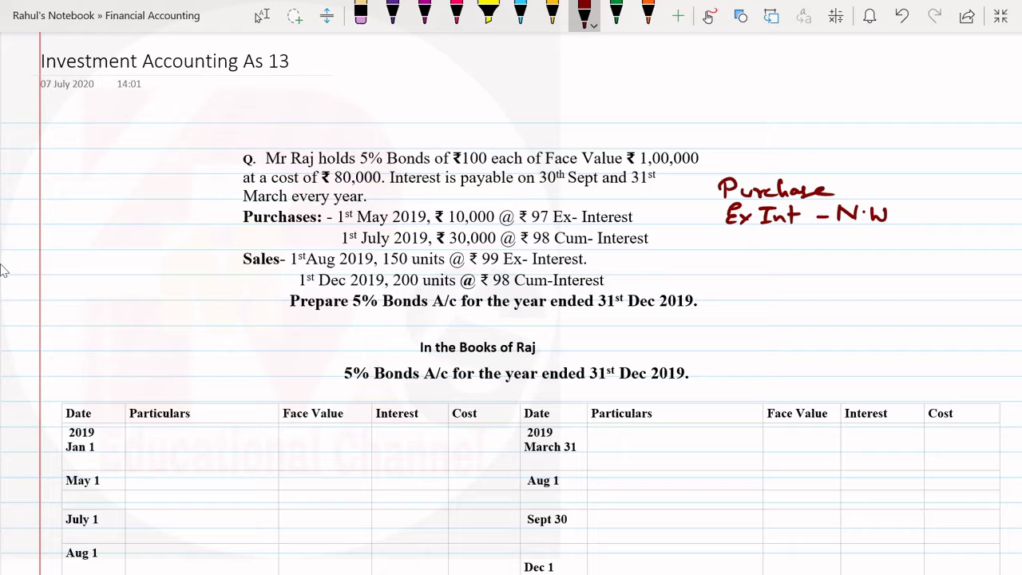
Step: Handwrite "Cum Int – 1 W.N" under the Ex Int line of the Purchase note
mouse_move(739, 235)
left_mouse_down()
mouse_move(736, 249)
mouse_move(799, 234)
left_mouse_up()
mouse_move(791, 236)
left_mouse_down()
mouse_move(792, 250)
mouse_move(813, 252)
left_mouse_up()
mouse_move(805, 240)
left_mouse_down()
mouse_move(859, 247)
mouse_move(899, 232)
mouse_move(910, 249)
mouse_move(925, 246)
left_mouse_up()
left_click(903, 244)
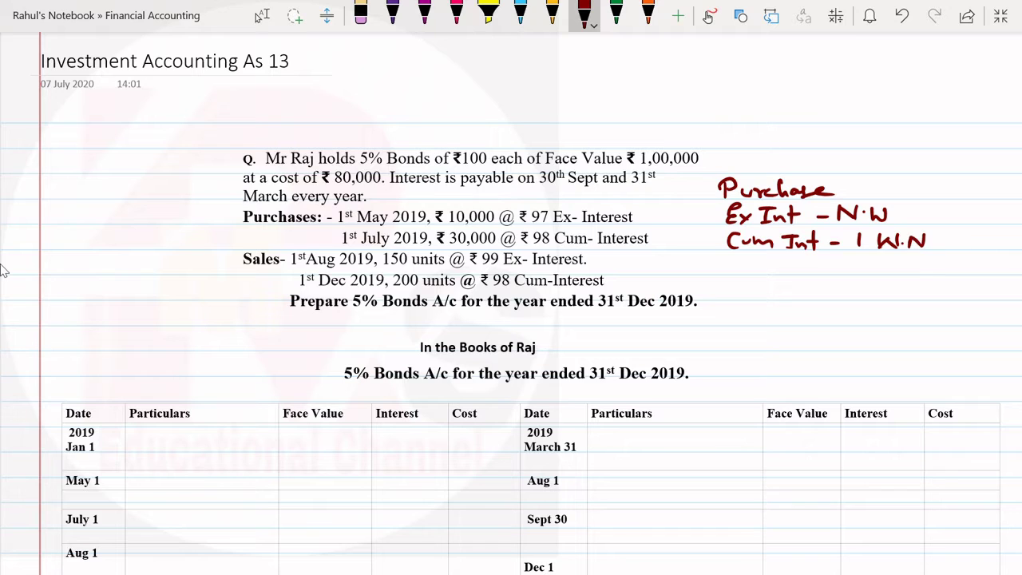
Step: Handwrite "Sale Ext – 2 W.N" below the Purchase notes
mouse_move(756, 276)
left_mouse_down()
mouse_move(743, 300)
mouse_move(776, 299)
left_mouse_up()
left_click_drag(780, 292, 837, 298)
left_click(816, 283)
mouse_move(837, 289)
left_mouse_down()
mouse_move(825, 298)
mouse_move(847, 300)
left_mouse_up()
mouse_move(847, 285)
left_mouse_down()
mouse_move(975, 294)
mouse_move(979, 283)
left_mouse_up()
left_click(958, 292)
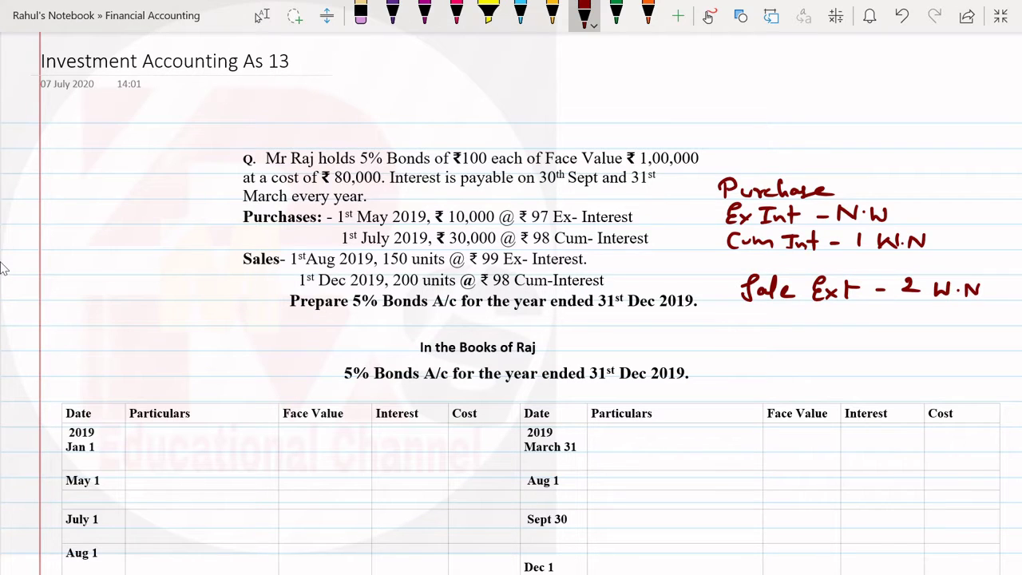
Step: Handwrite "Cum Int – 3 W.N" under the Sale line of the notes
mouse_move(784, 308)
left_mouse_down()
mouse_move(781, 324)
mouse_move(822, 324)
mouse_move(851, 310)
left_mouse_up()
mouse_move(842, 311)
left_mouse_down()
mouse_move(843, 327)
mouse_move(866, 324)
left_mouse_up()
left_click_drag(859, 314, 870, 313)
mouse_move(877, 317)
left_mouse_down()
mouse_move(917, 312)
mouse_move(905, 325)
mouse_move(954, 313)
mouse_move(961, 325)
mouse_move(975, 313)
left_mouse_up()
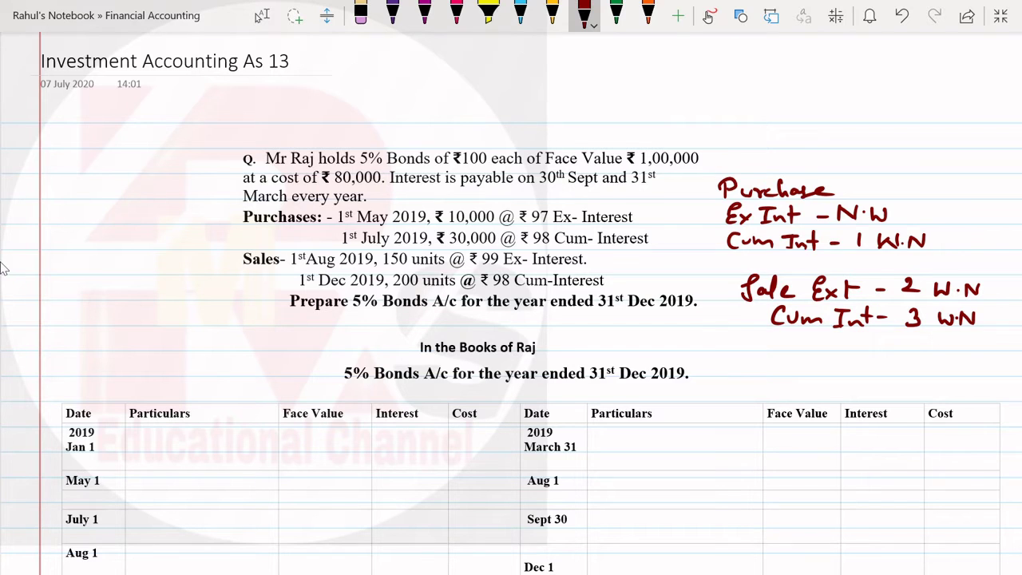
Step: Underline the two interest dates in the question and handwrite "30th Sept" and "31st March" in the blank area above the table's Date column
left_click_drag(544, 191, 649, 189)
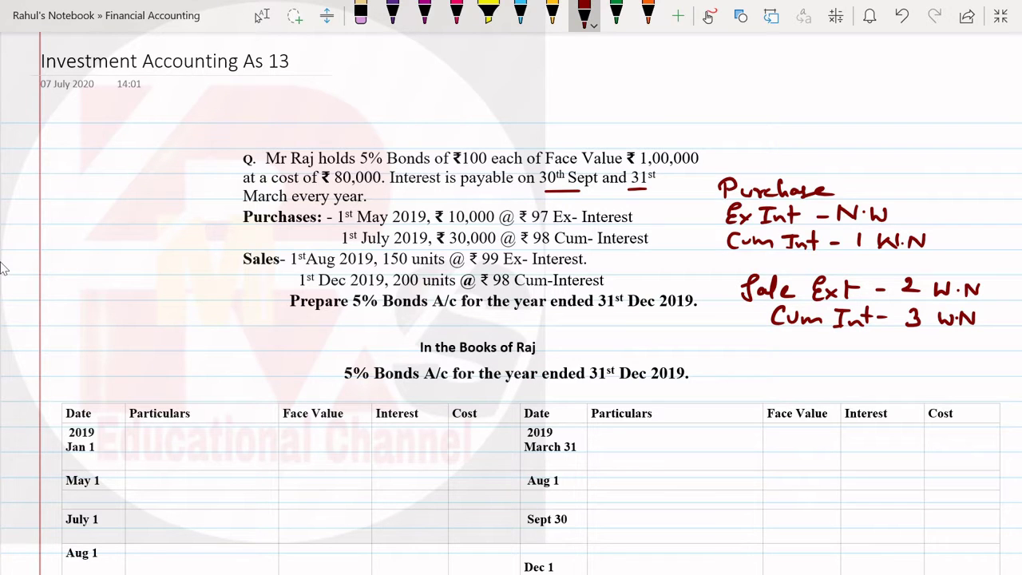
mouse_move(88, 345)
left_mouse_down()
mouse_move(100, 348)
mouse_move(90, 362)
mouse_move(122, 344)
mouse_move(132, 358)
mouse_move(150, 351)
left_mouse_up()
mouse_move(152, 343)
left_mouse_down()
mouse_move(153, 365)
mouse_move(163, 349)
left_mouse_up()
mouse_move(166, 330)
left_mouse_down()
mouse_move(169, 349)
mouse_move(176, 334)
left_mouse_up()
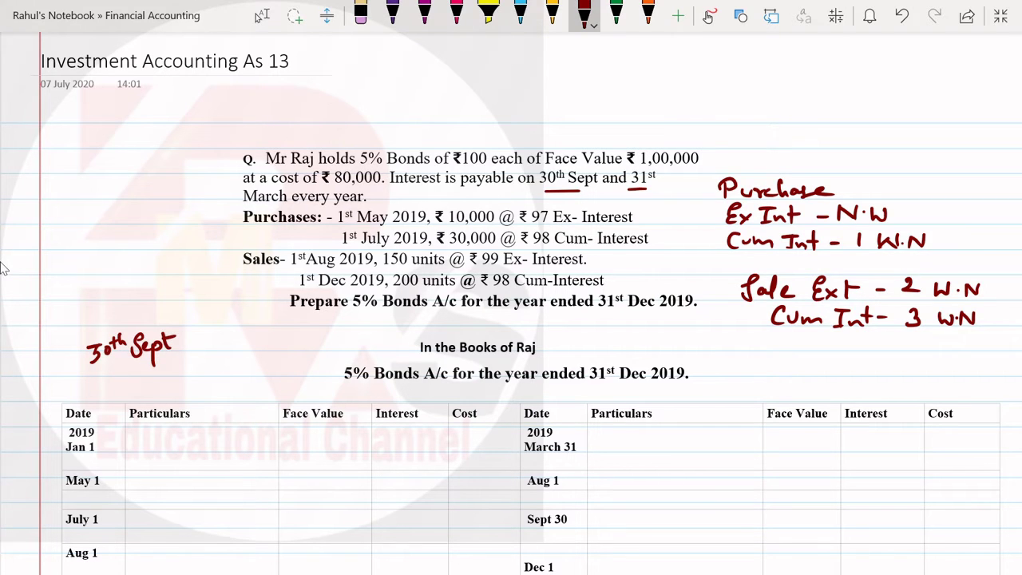
mouse_move(100, 372)
left_mouse_down()
mouse_move(113, 378)
mouse_move(103, 388)
left_mouse_up()
mouse_move(120, 373)
left_mouse_down()
mouse_move(121, 388)
mouse_move(125, 380)
left_mouse_up()
mouse_move(133, 362)
left_mouse_down()
mouse_move(149, 386)
mouse_move(189, 372)
mouse_move(196, 357)
mouse_move(212, 369)
left_mouse_up()
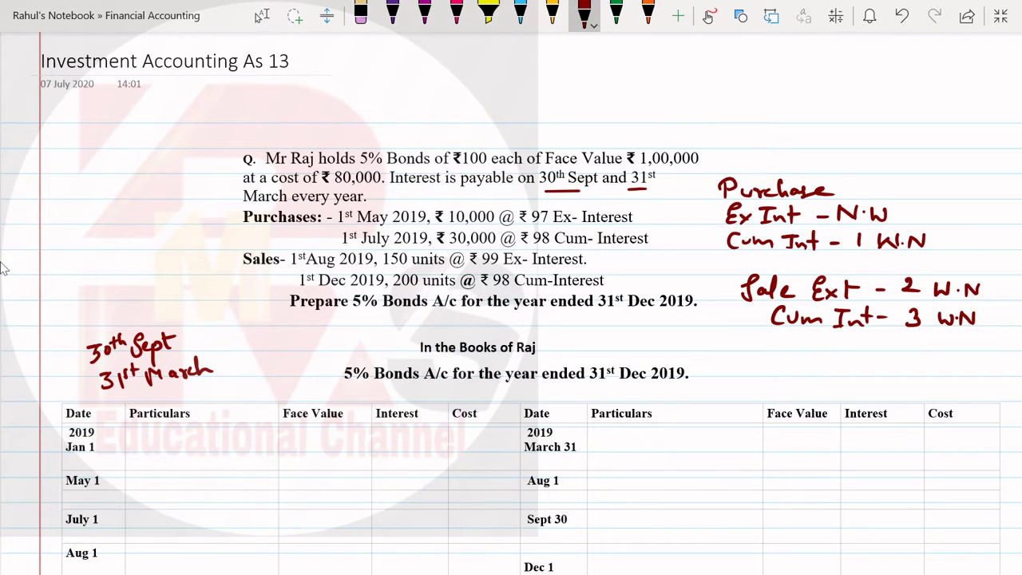
Step: Handwrite "To Bal b/d" in the Particulars cell of the Jan 1 row
left_click(262, 15)
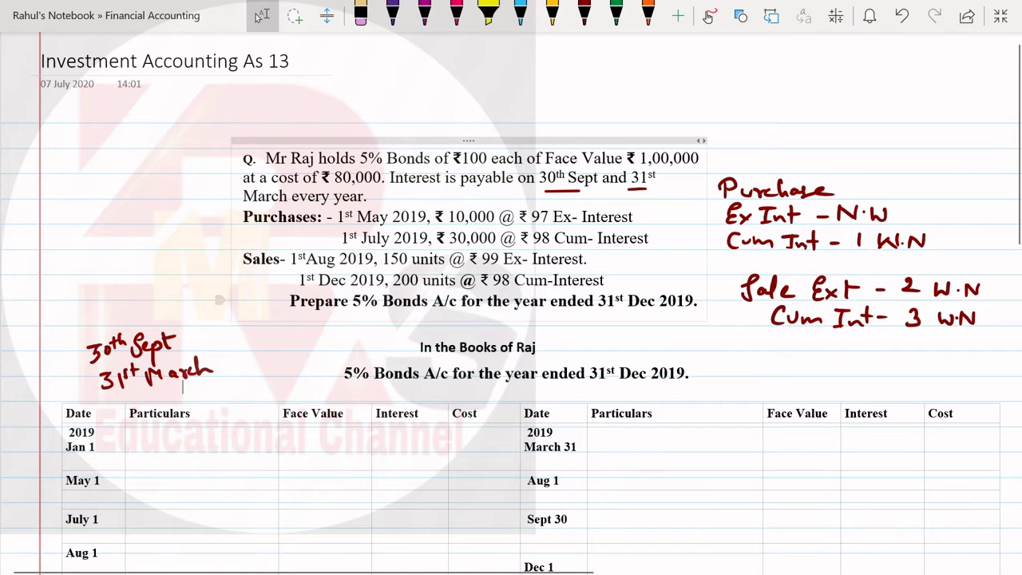
scroll(219, 299, "down", 2)
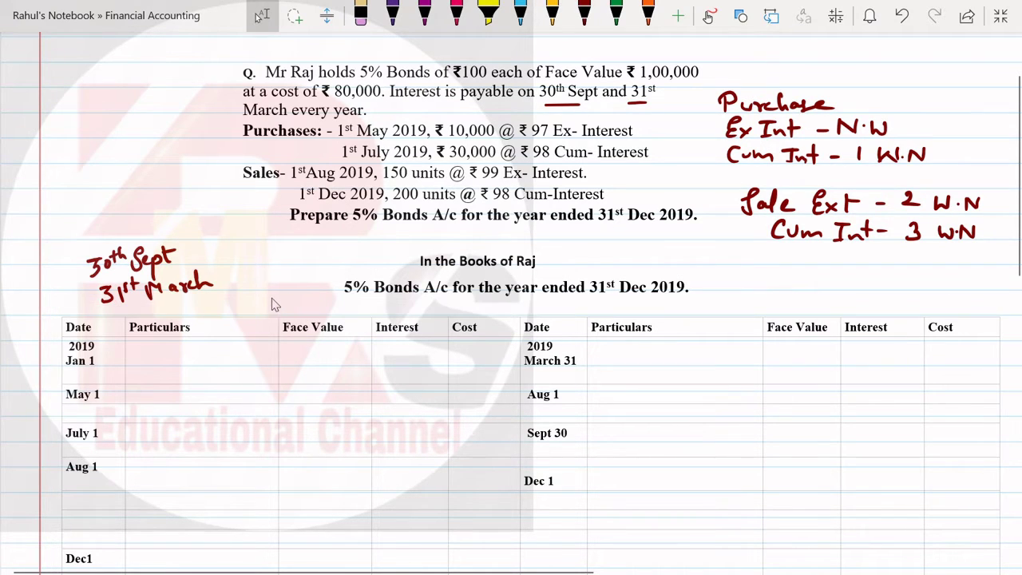
left_click_drag(138, 349, 176, 362)
mouse_move(175, 345)
left_mouse_down()
mouse_move(188, 361)
mouse_move(232, 363)
left_mouse_up()
left_click_drag(236, 342, 244, 361)
left_click_drag(251, 340, 253, 364)
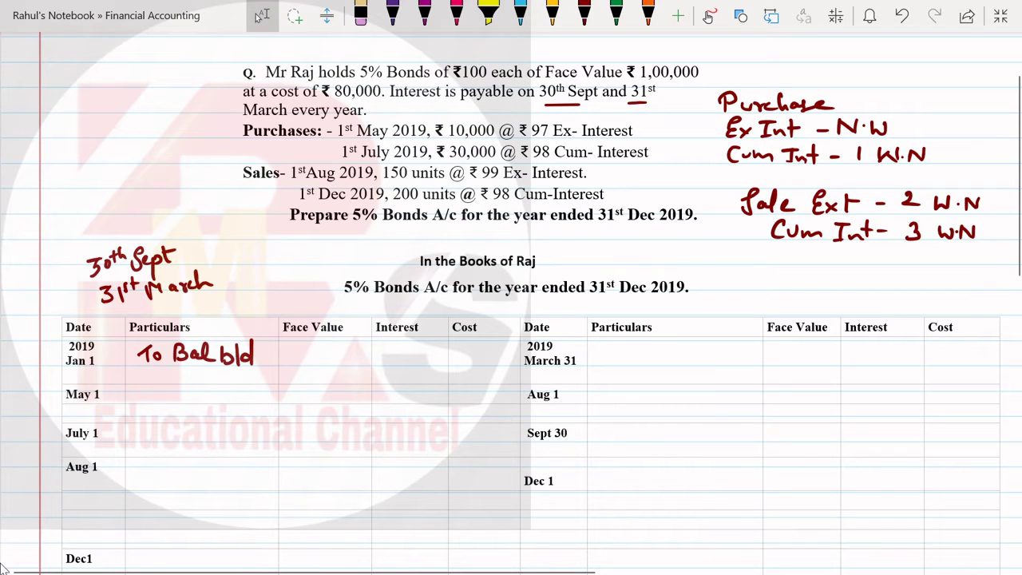
Step: Fill in the Jan 1 row in dark red with a face value of 1,00,000 and a cost of 80,000
left_click(584, 15)
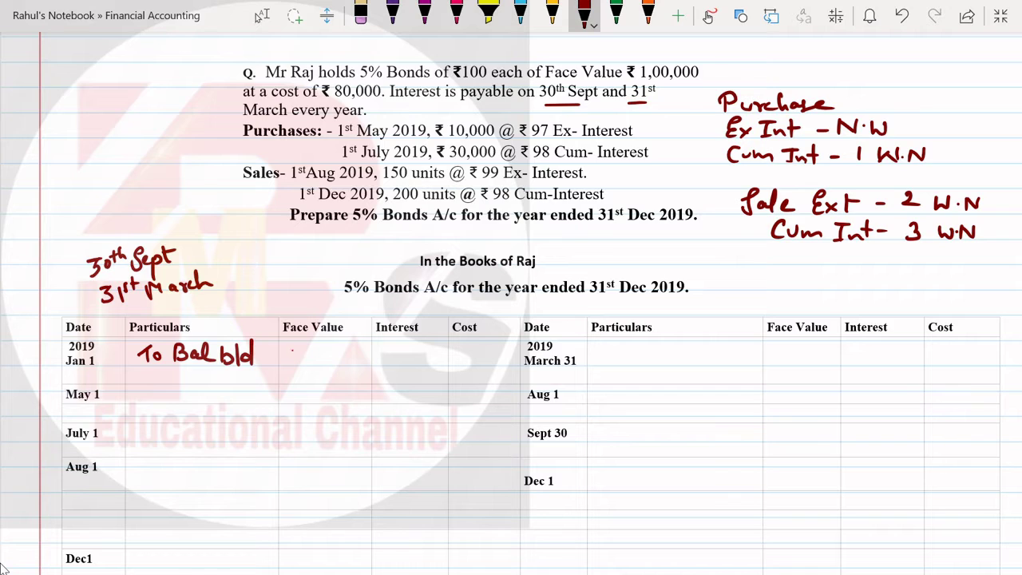
left_click_drag(293, 348, 295, 376)
mouse_move(307, 353)
left_mouse_down()
mouse_move(323, 354)
mouse_move(331, 377)
mouse_move(336, 357)
mouse_move(360, 354)
left_mouse_up()
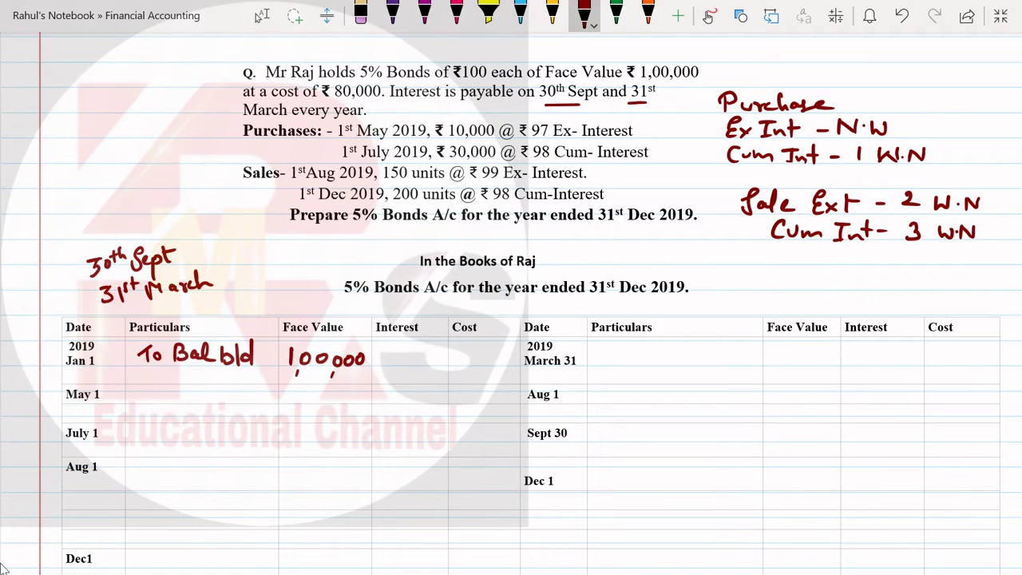
mouse_move(468, 348)
left_mouse_down()
mouse_move(458, 364)
mouse_move(468, 349)
left_mouse_up()
mouse_move(478, 354)
left_mouse_down()
mouse_move(474, 362)
mouse_move(479, 354)
left_mouse_up()
mouse_move(488, 371)
left_mouse_down()
mouse_move(491, 355)
mouse_move(518, 356)
left_mouse_up()
Step: Underline Jan 1, add the working (1,00,000 × 5% × 3/12) in light blue, and enter 1250 as its interest in dark red
left_click(520, 14)
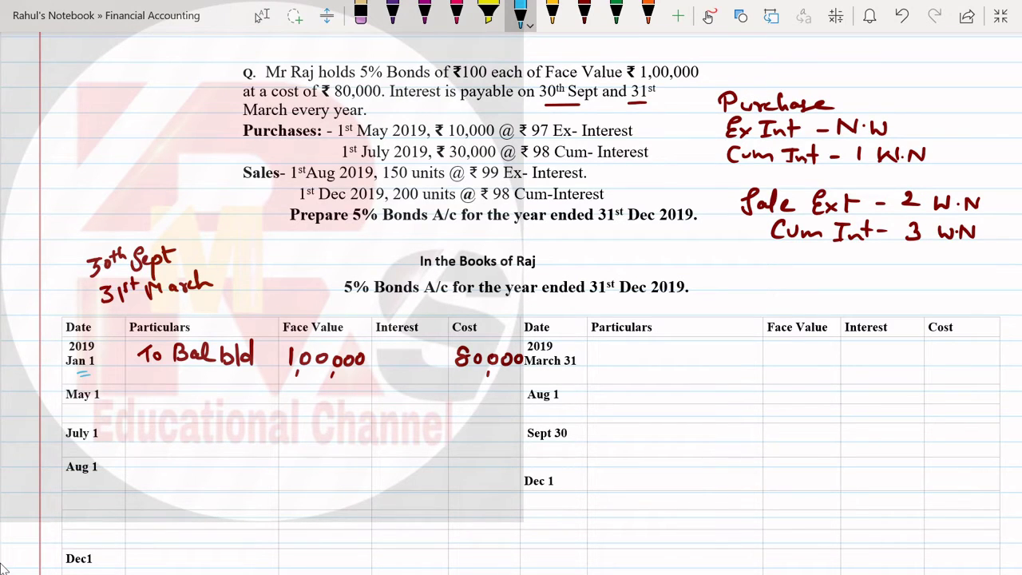
mouse_move(135, 366)
left_mouse_down()
mouse_move(132, 384)
mouse_move(151, 371)
mouse_move(188, 373)
left_mouse_up()
left_click_drag(200, 373, 215, 381)
mouse_move(215, 374)
left_mouse_down()
mouse_move(206, 382)
mouse_move(263, 375)
mouse_move(277, 390)
mouse_move(271, 399)
left_mouse_up()
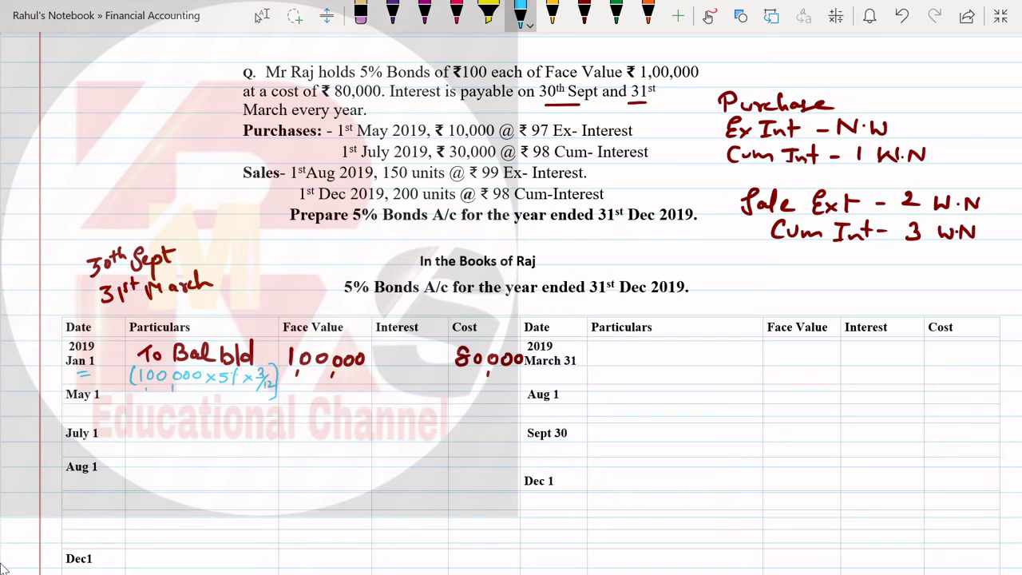
left_click(583, 14)
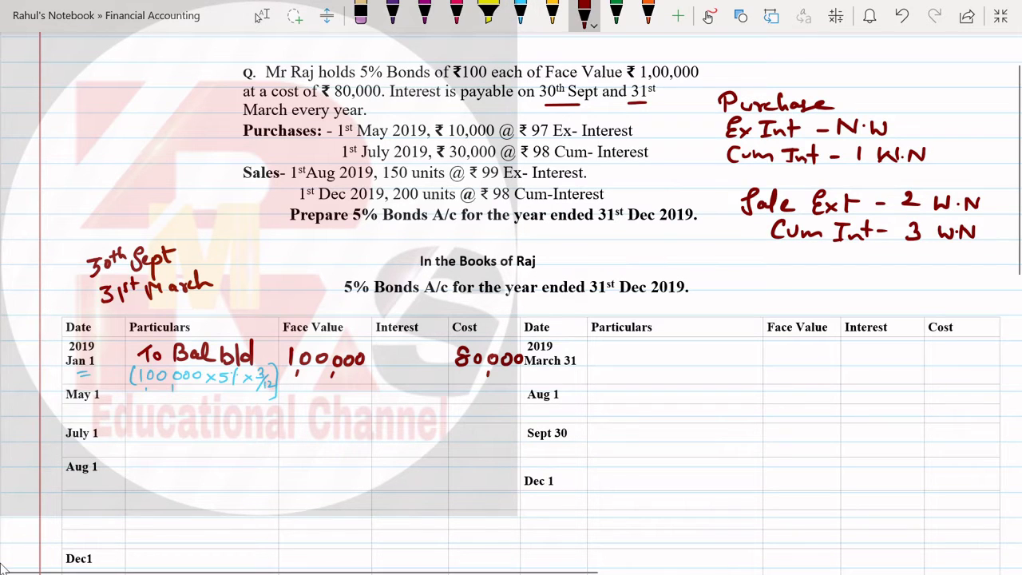
mouse_move(389, 349)
left_mouse_down()
mouse_move(389, 366)
mouse_move(436, 353)
left_mouse_up()
left_click(434, 358)
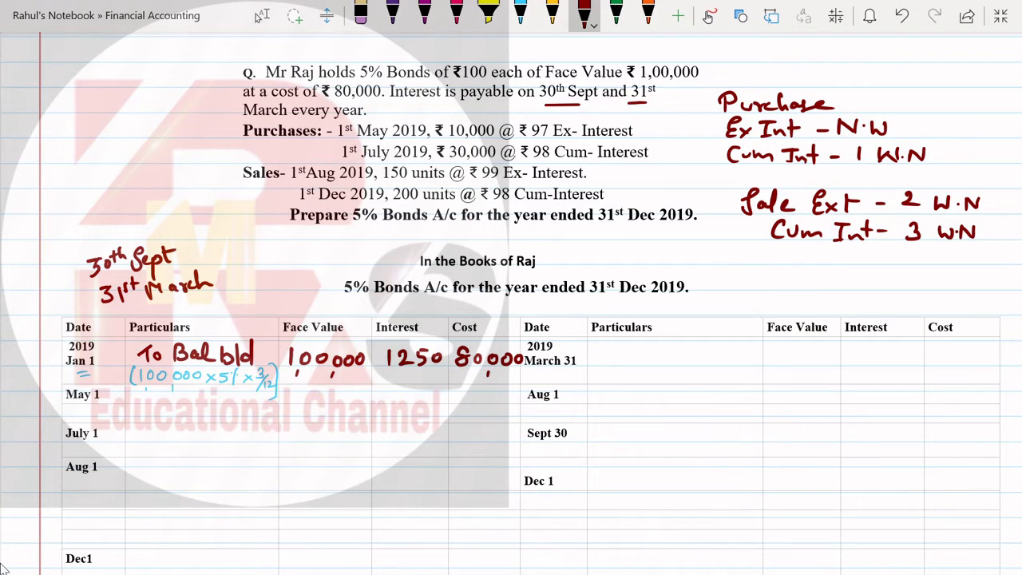
Step: Handwrite "By Bank A/c" in the March 31 row, with dashes for Face Value and Cost
left_click_drag(600, 345, 611, 366)
mouse_move(613, 356)
left_mouse_down()
mouse_move(620, 361)
mouse_move(605, 375)
mouse_move(639, 363)
left_mouse_up()
mouse_move(639, 348)
left_mouse_down()
mouse_move(641, 364)
mouse_move(677, 356)
left_mouse_up()
mouse_move(680, 347)
left_mouse_down()
mouse_move(683, 364)
mouse_move(713, 346)
mouse_move(718, 373)
left_mouse_up()
mouse_move(747, 351)
left_mouse_down()
mouse_move(748, 362)
mouse_move(819, 353)
left_mouse_up()
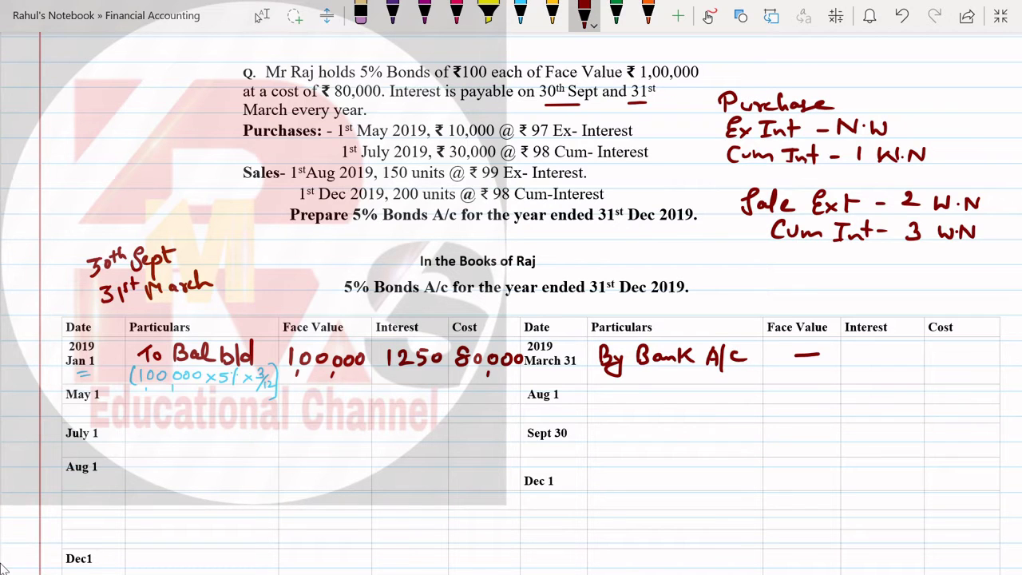
left_click_drag(948, 352, 975, 350)
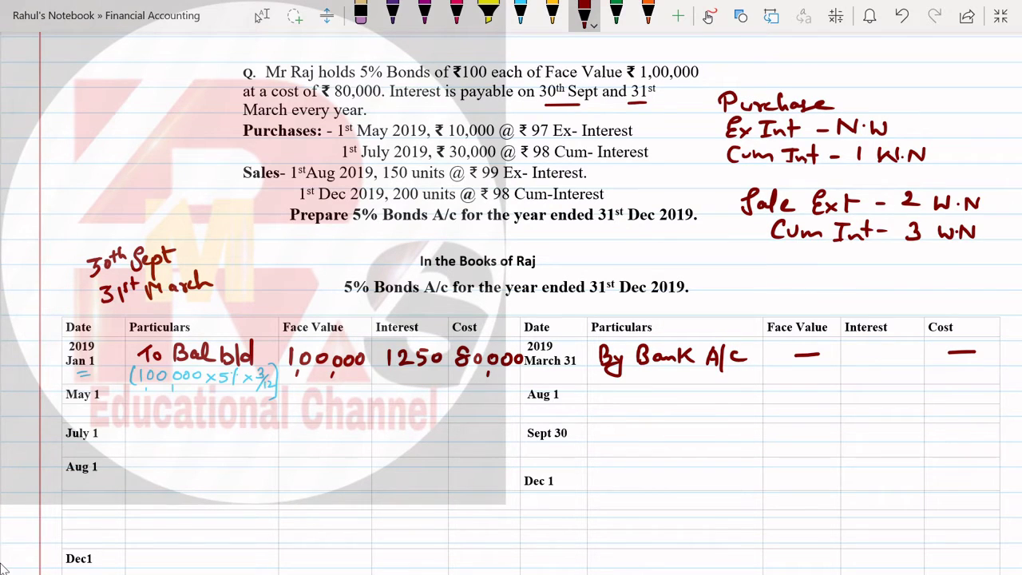
Step: Write the interest working (1,00,000 × 5% × 6/12) in light blue below the March 31 By Bank A/c entry
left_click(520, 12)
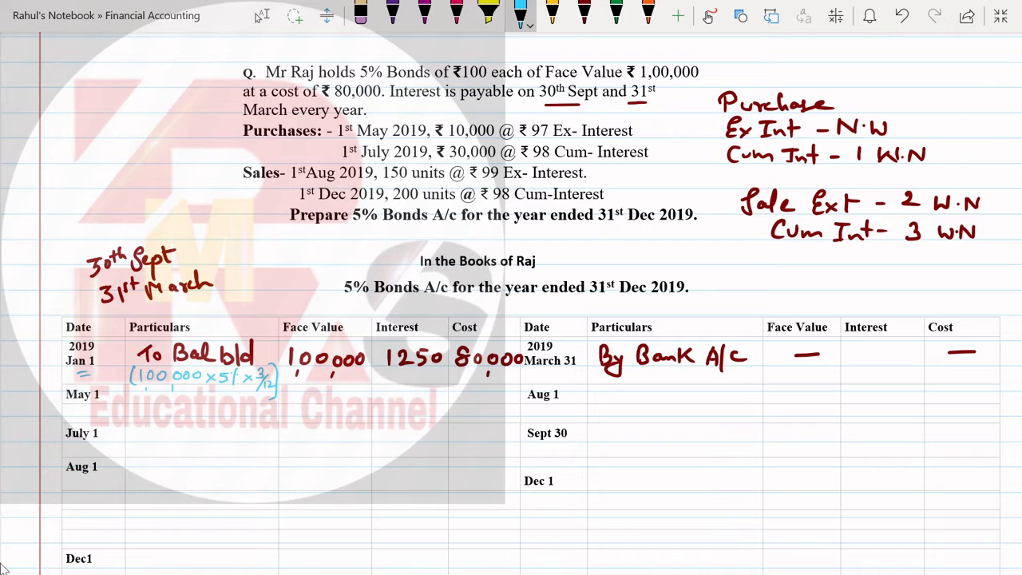
left_click_drag(596, 372, 593, 388)
mouse_move(601, 377)
left_mouse_down()
mouse_move(601, 388)
mouse_move(644, 380)
left_mouse_up()
left_click_drag(656, 380, 689, 387)
mouse_move(688, 379)
left_mouse_down()
mouse_move(679, 388)
mouse_move(733, 388)
mouse_move(724, 389)
left_mouse_up()
left_click_drag(747, 373, 743, 384)
mouse_move(736, 396)
left_mouse_down()
mouse_move(753, 384)
mouse_move(746, 399)
left_mouse_up()
mouse_move(749, 391)
left_mouse_down()
mouse_move(755, 398)
mouse_move(759, 388)
mouse_move(754, 407)
left_mouse_up()
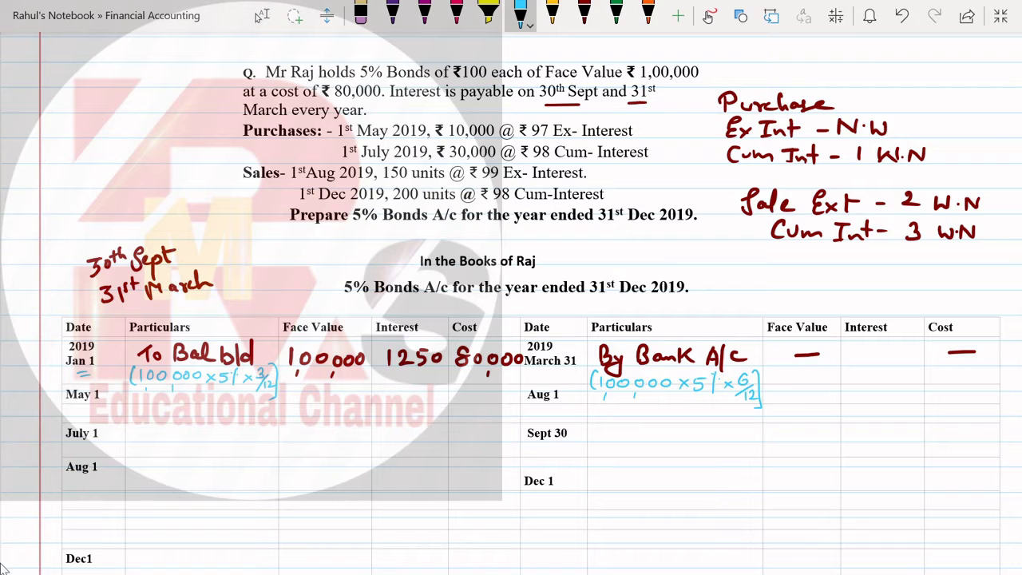
Step: Enter 2500 in dark red as the interest of the March 31 row
left_click(584, 14)
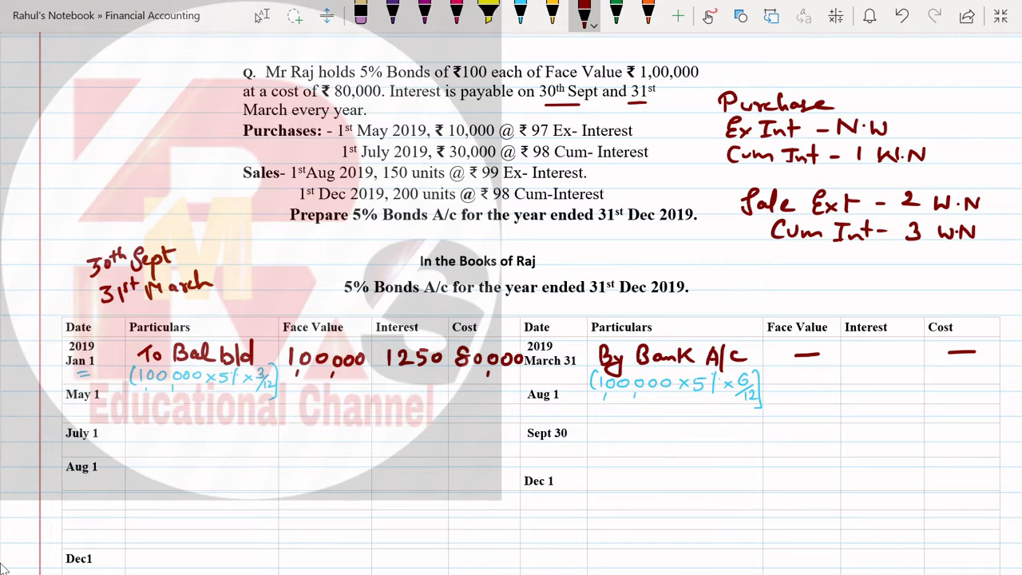
left_click_drag(850, 351, 867, 363)
mouse_move(881, 348)
left_mouse_down()
mouse_move(871, 349)
mouse_move(870, 366)
mouse_move(905, 357)
left_mouse_up()
left_click(905, 361)
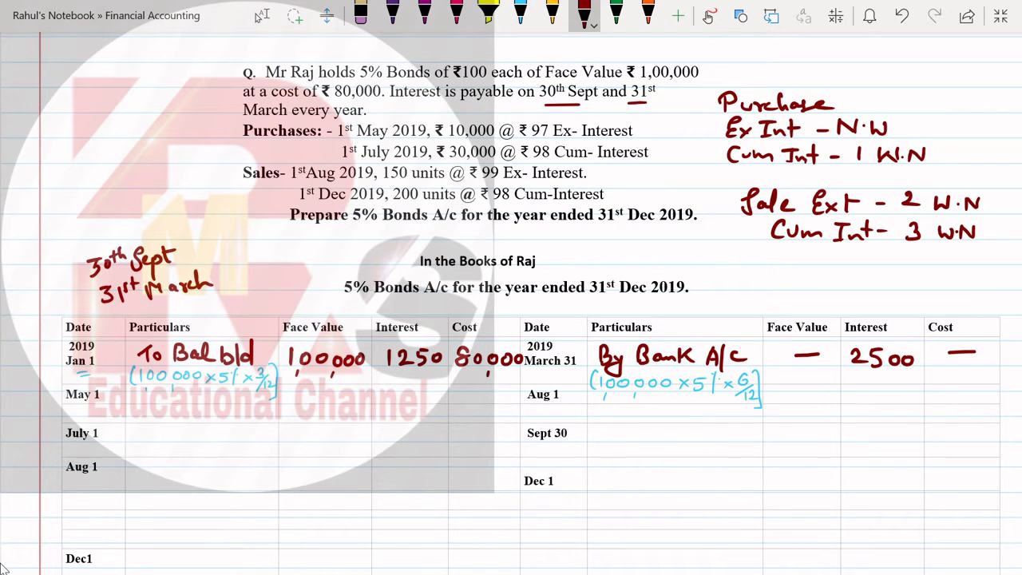
Step: Handwrite "To Bank A/c" in the May 1 row with a face value of 10,000
left_click_drag(131, 395, 143, 394)
mouse_move(137, 396)
left_mouse_down()
mouse_move(138, 406)
mouse_move(146, 396)
mouse_move(161, 405)
mouse_move(161, 391)
mouse_move(164, 410)
mouse_move(213, 410)
left_mouse_up()
mouse_move(224, 396)
left_mouse_down()
mouse_move(226, 410)
mouse_move(240, 395)
mouse_move(245, 417)
left_mouse_up()
left_click_drag(265, 402, 265, 413)
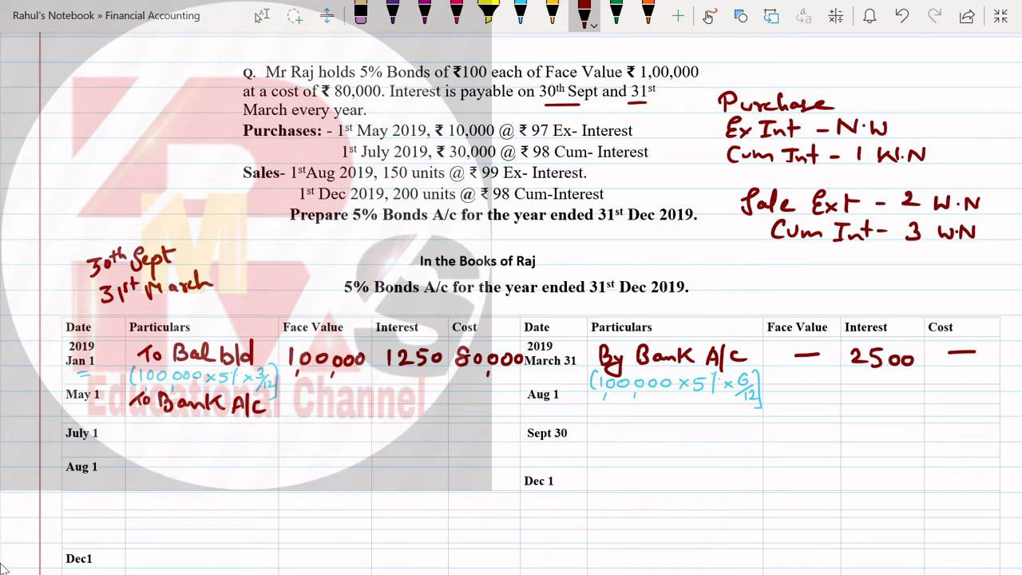
left_click_drag(290, 399, 289, 413)
left_click_drag(304, 401, 305, 402)
mouse_move(319, 417)
left_mouse_down()
mouse_move(324, 402)
mouse_move(352, 407)
left_mouse_up()
left_click(351, 406)
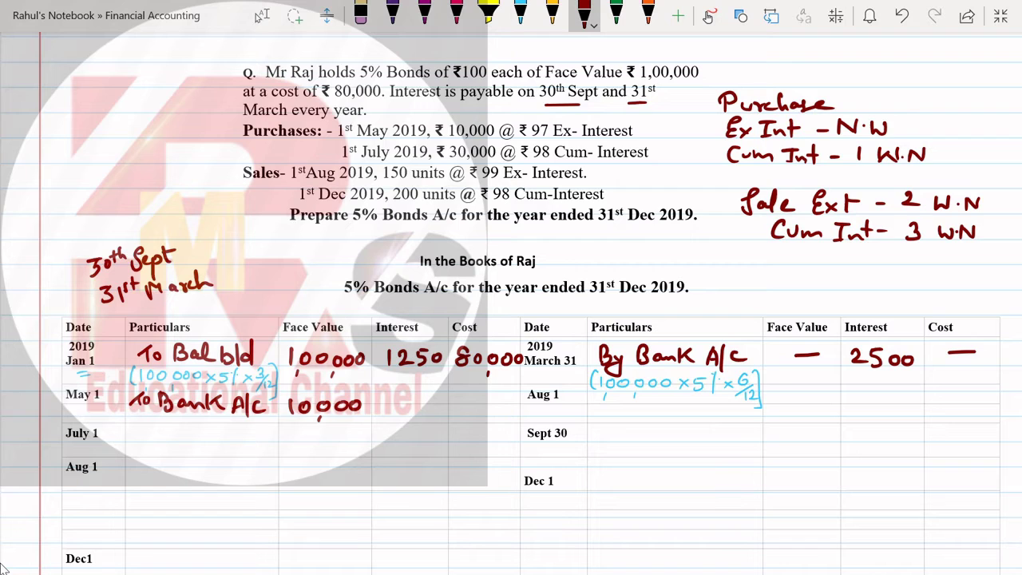
Step: Write the cost calculation 10,000 × 97% in the blank area beside the question's purchase lines and double-underline it
left_click_drag(64, 173, 82, 198)
left_click_drag(86, 175, 87, 188)
left_click_drag(99, 178, 100, 184)
mouse_move(112, 174)
left_mouse_down()
mouse_move(111, 183)
mouse_move(135, 183)
mouse_move(125, 185)
left_mouse_up()
left_click_drag(150, 164, 147, 177)
mouse_move(156, 169)
left_mouse_down()
mouse_move(177, 187)
mouse_move(174, 162)
left_mouse_up()
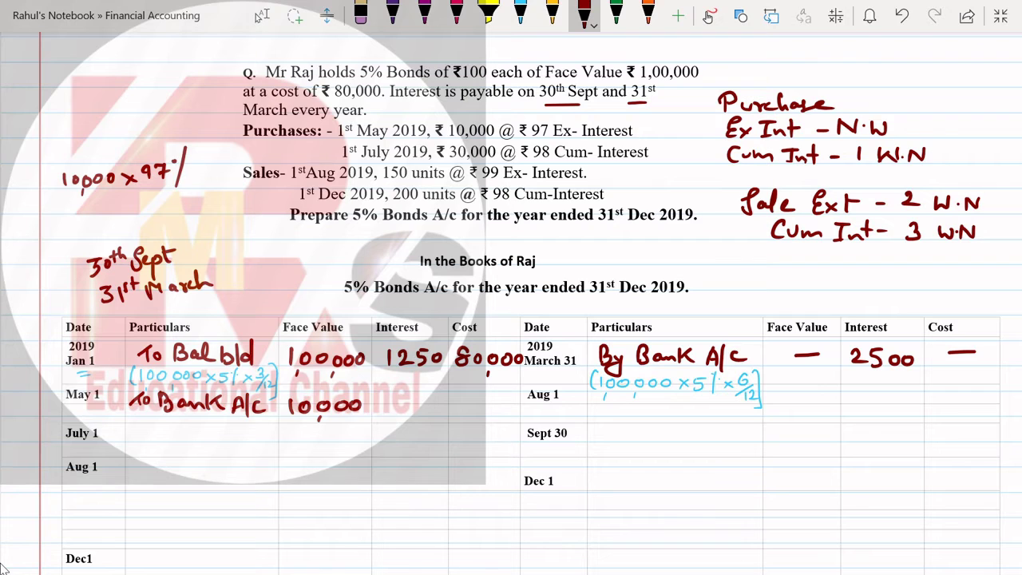
left_click_drag(116, 194, 136, 198)
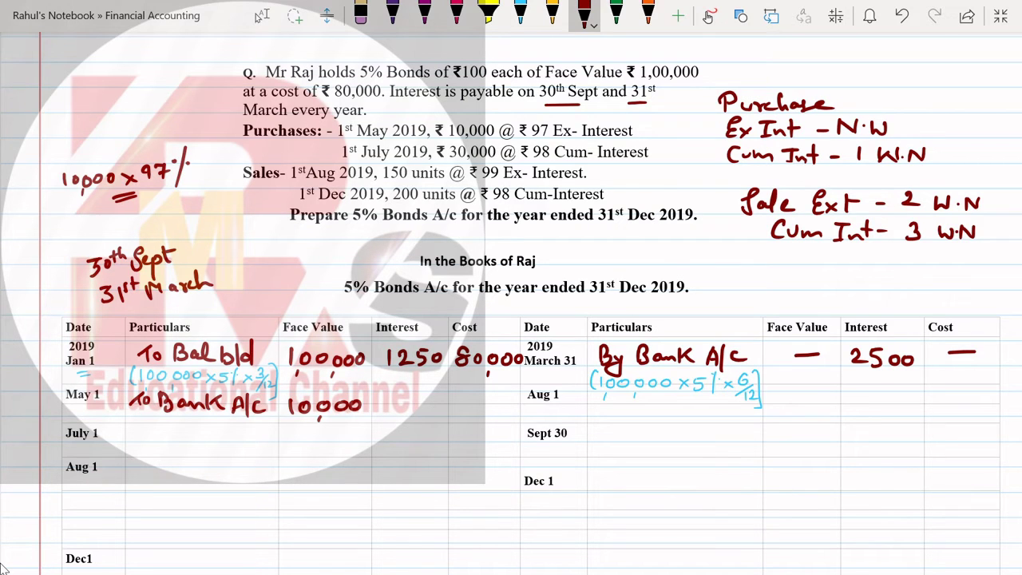
Step: Write the alternative working "100 units × 97" with both figures underlined, and enter 9700 as the May 1 cost
left_click_drag(72, 219, 71, 234)
left_click_drag(84, 221, 86, 222)
left_click_drag(99, 220, 101, 222)
left_click_drag(117, 219, 120, 218)
mouse_move(124, 217)
left_mouse_down()
mouse_move(152, 222)
mouse_move(160, 209)
left_mouse_up()
mouse_move(159, 209)
left_mouse_down()
mouse_move(169, 211)
mouse_move(157, 222)
left_mouse_up()
left_click_drag(180, 209, 193, 217)
mouse_move(190, 207)
left_mouse_down()
mouse_move(182, 220)
mouse_move(222, 211)
left_mouse_up()
left_click_drag(93, 243, 128, 232)
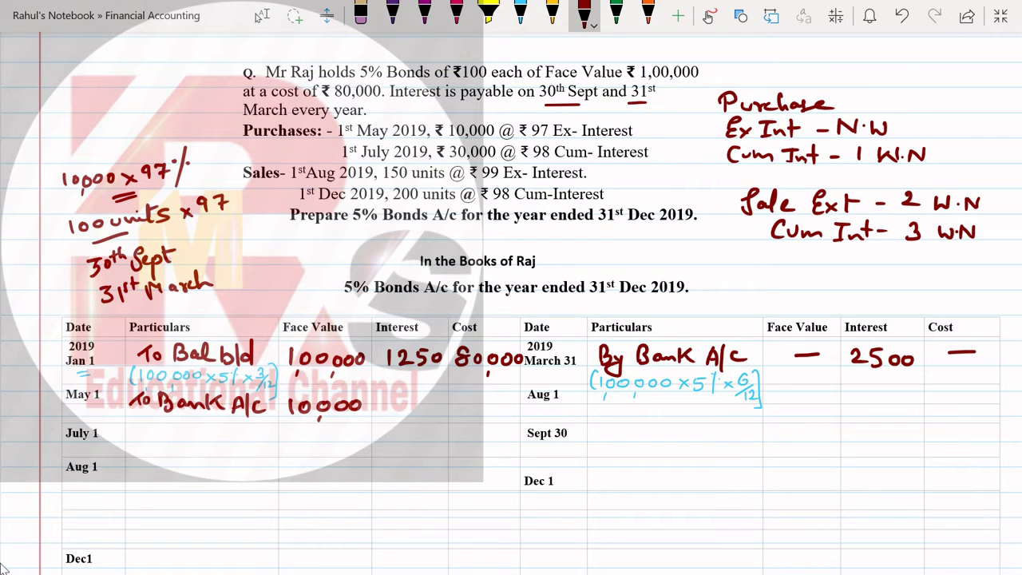
left_click_drag(198, 224, 228, 216)
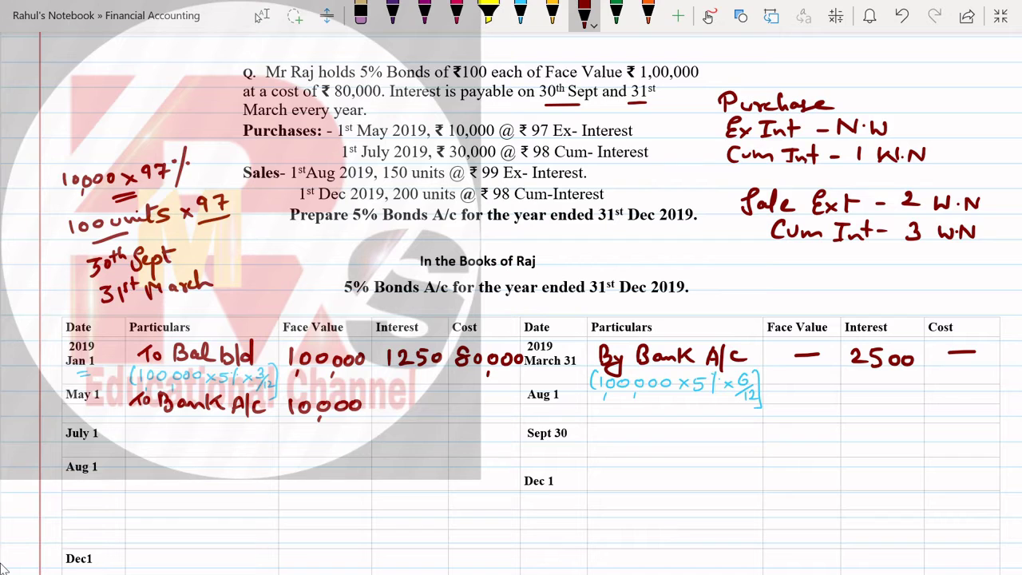
left_click_drag(463, 396, 461, 417)
mouse_move(469, 398)
left_mouse_down()
mouse_move(488, 397)
mouse_move(480, 414)
mouse_move(508, 405)
left_mouse_up()
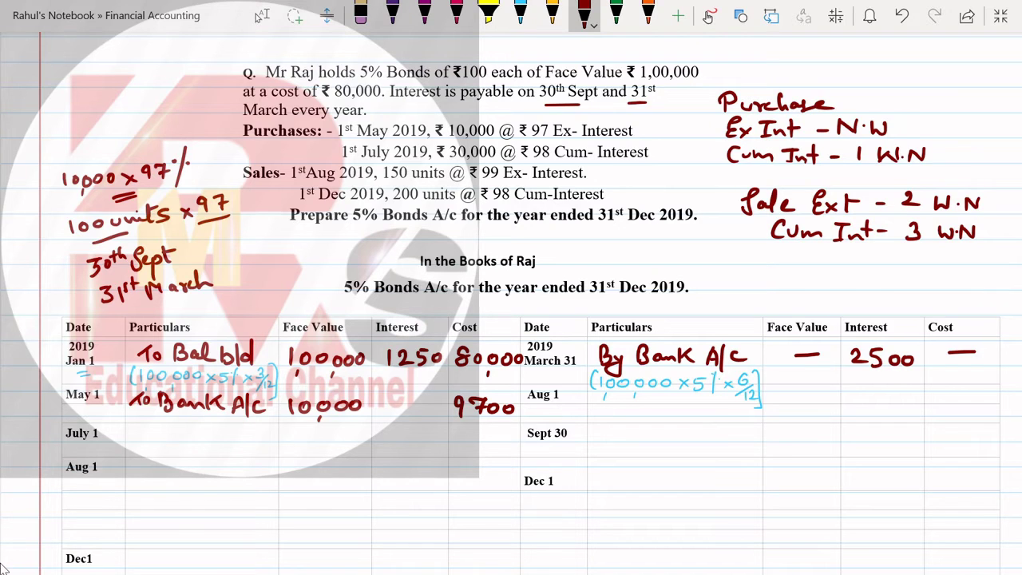
Step: Write the interest working (10,000 × 5% × 1/12) in light blue below the May 1 To Bank A/c entry
left_click(517, 11)
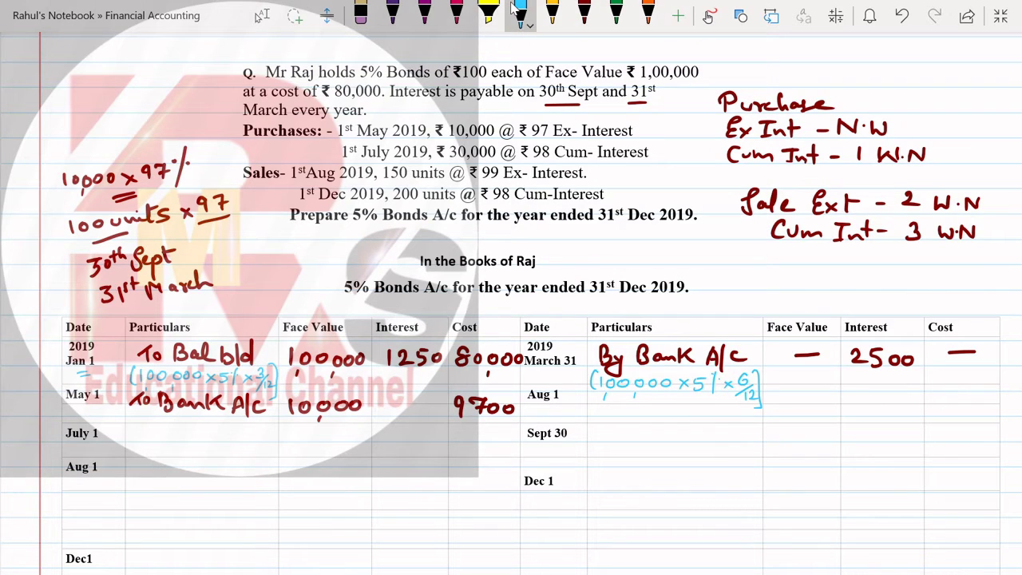
left_click_drag(135, 411, 139, 427)
left_click_drag(145, 419, 198, 431)
mouse_move(197, 423)
left_mouse_down()
mouse_move(190, 432)
mouse_move(212, 435)
left_mouse_up()
left_click_drag(224, 413, 220, 432)
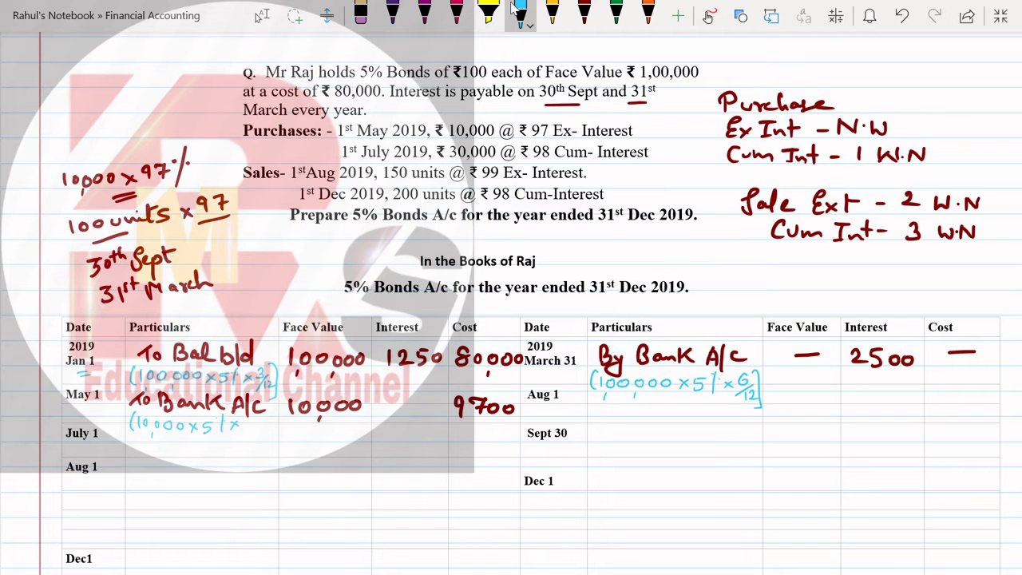
mouse_move(245, 413)
left_mouse_down()
mouse_move(248, 429)
mouse_move(271, 436)
left_mouse_up()
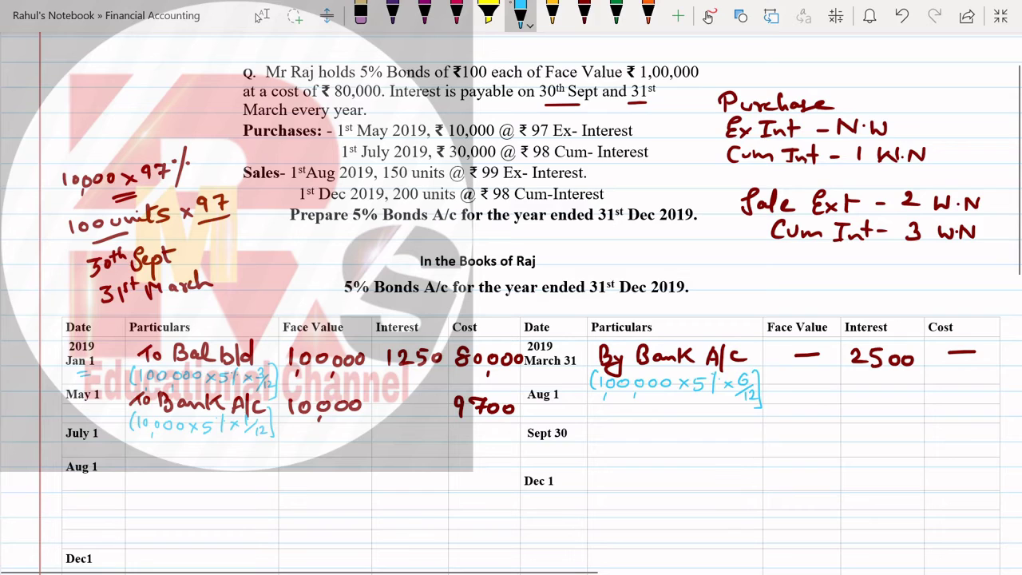
Step: Enter 42 in dark red as the interest of the May 1 row
left_click(585, 12)
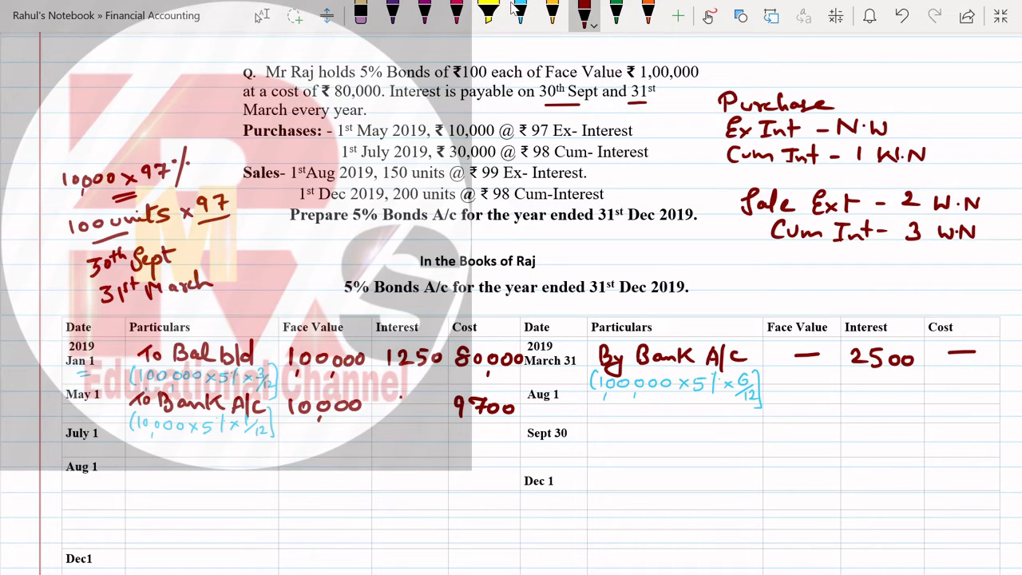
mouse_move(399, 396)
left_mouse_down()
mouse_move(413, 409)
mouse_move(406, 415)
left_mouse_up()
mouse_move(414, 397)
left_mouse_down()
mouse_move(418, 413)
mouse_move(435, 414)
left_mouse_up()
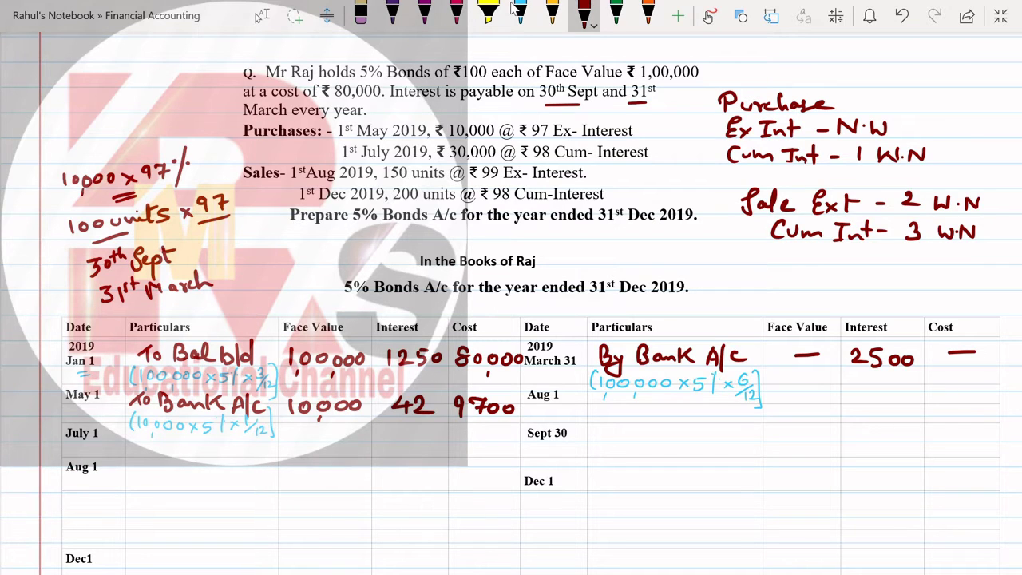
Step: Write the underlined heading "Cost" in dark red in the blank area below the Calculation of Cost of Investment working
left_click(262, 16)
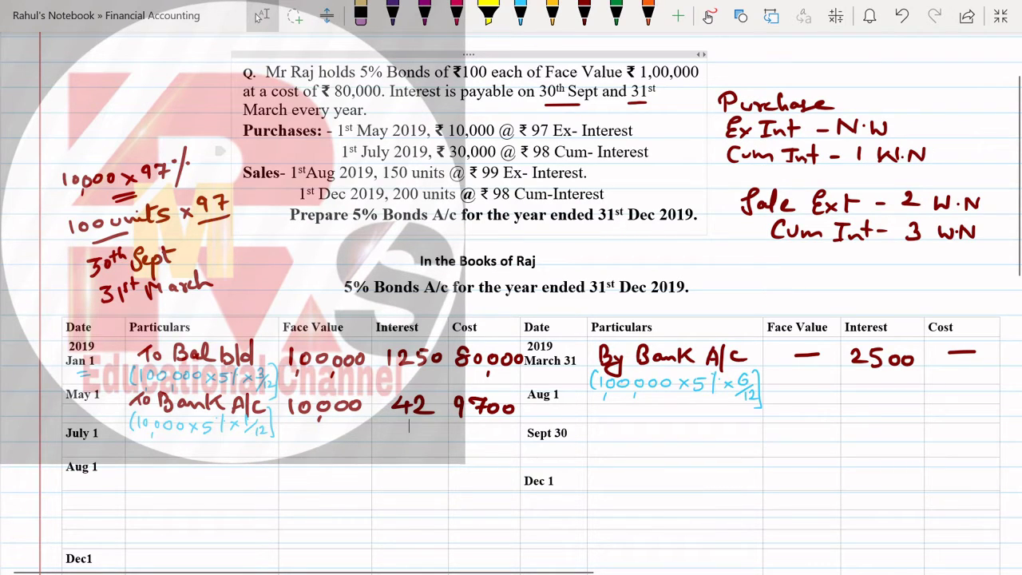
scroll(511, 287, "down", 8)
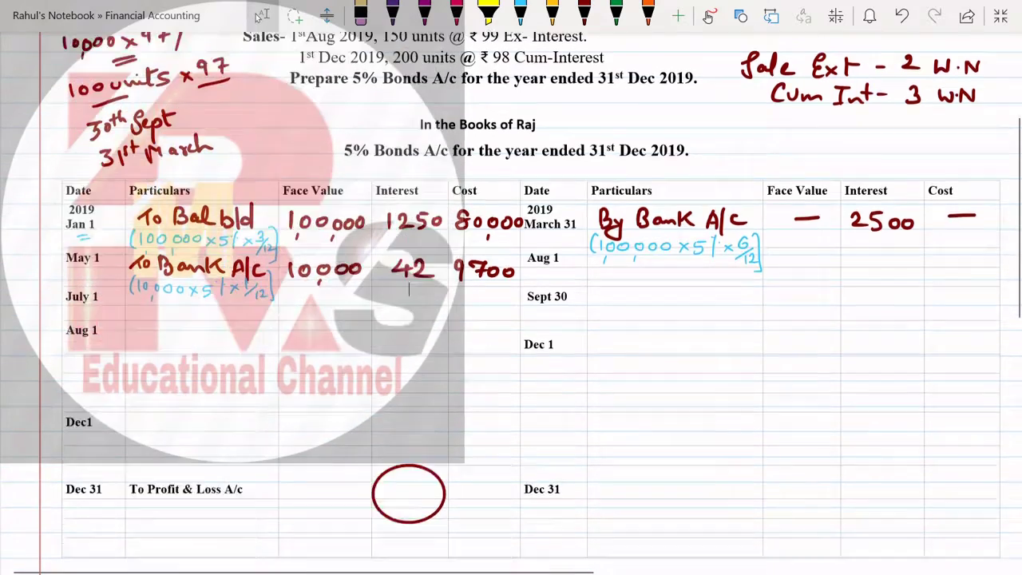
scroll(479, 112, "down", 1)
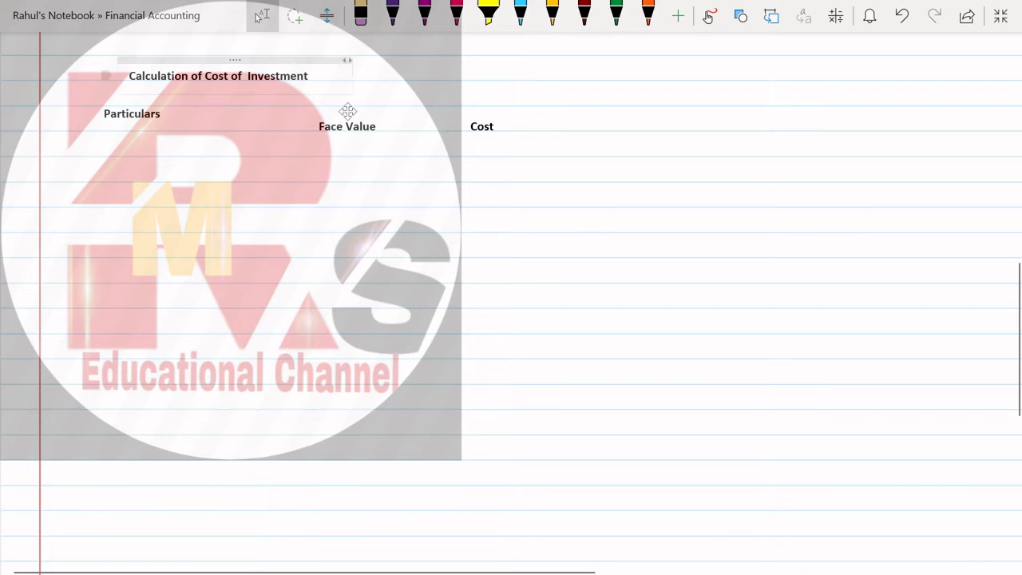
scroll(320, 239, "down", 5)
left_click(584, 16)
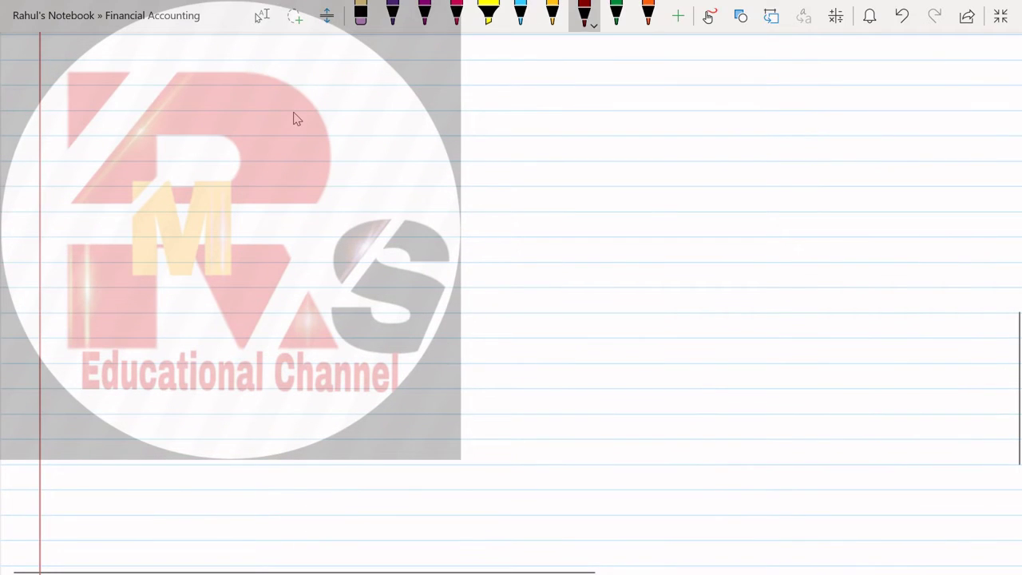
left_click_drag(292, 319, 305, 335)
left_click_drag(319, 324, 311, 337)
mouse_move(338, 310)
left_mouse_down()
mouse_move(340, 334)
mouse_move(348, 319)
left_mouse_up()
left_click_drag(273, 341, 350, 335)
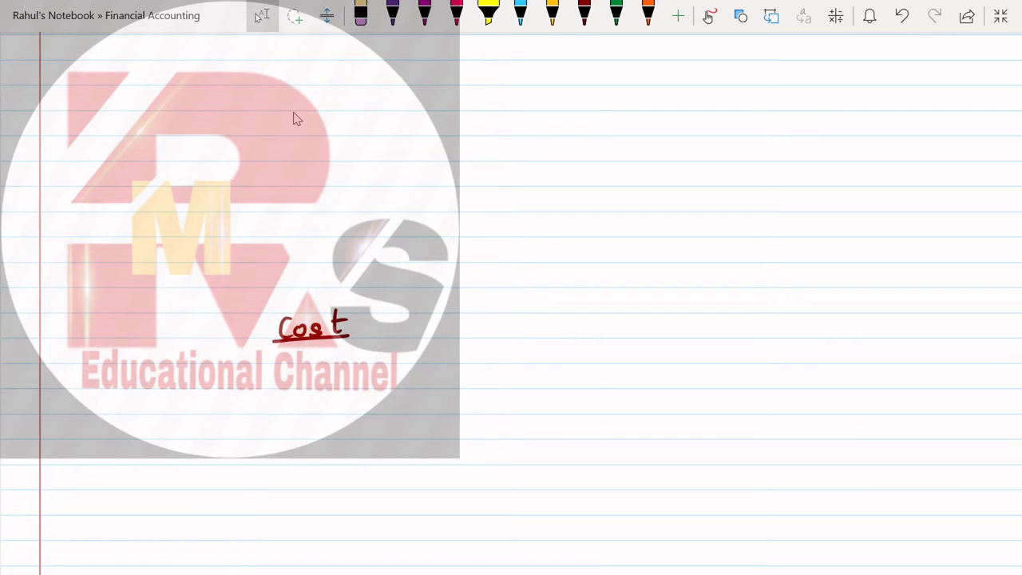
Step: Write "Price Paid Incl Int" with an opening bracket below the Cost heading in dark red
mouse_move(189, 367)
left_mouse_down()
mouse_move(189, 387)
mouse_move(192, 377)
left_mouse_up()
left_click_drag(203, 374, 226, 383)
mouse_move(237, 378)
left_mouse_down()
mouse_move(290, 384)
mouse_move(300, 373)
left_mouse_up()
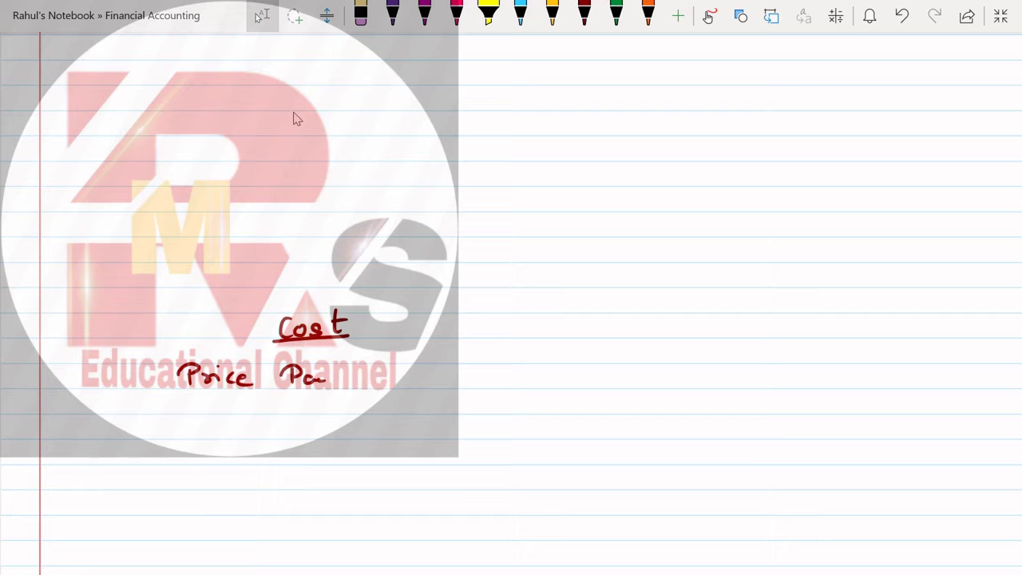
mouse_move(320, 372)
left_mouse_down()
mouse_move(343, 390)
mouse_move(401, 388)
left_mouse_up()
left_click(584, 14)
mouse_move(413, 379)
left_mouse_down()
mouse_move(428, 388)
mouse_move(471, 366)
mouse_move(458, 385)
left_mouse_up()
left_click_drag(447, 387, 495, 389)
mouse_move(483, 373)
left_mouse_down()
mouse_move(503, 370)
mouse_move(525, 408)
left_mouse_up()
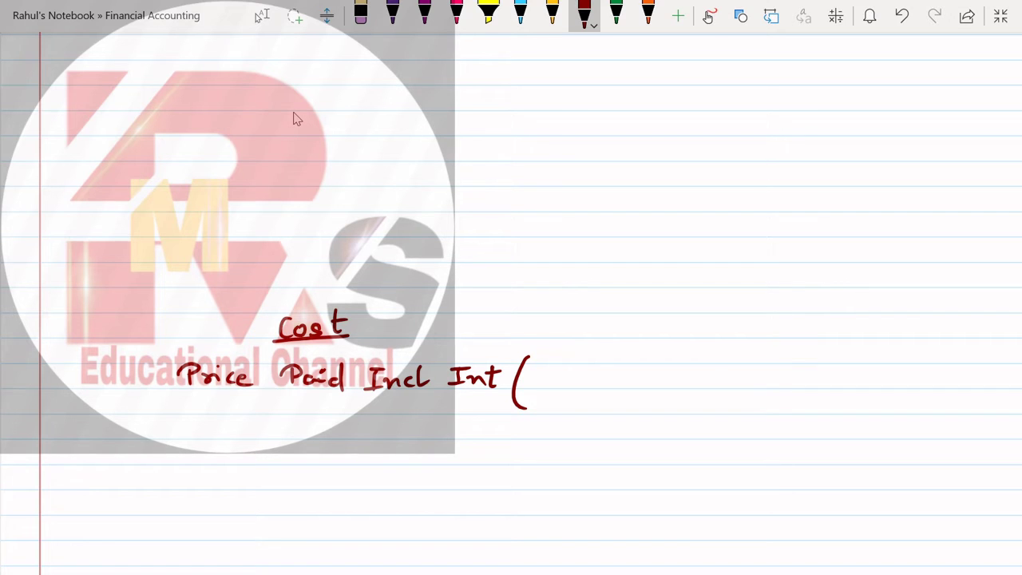
Step: Write 200 × 98 and the closing bracket after "Price Paid Incl Int"
left_click_drag(530, 375, 545, 387)
left_click_drag(552, 375, 605, 387)
mouse_move(605, 375)
left_mouse_down()
mouse_move(591, 388)
mouse_move(628, 372)
mouse_move(624, 388)
left_mouse_up()
mouse_move(650, 367)
left_mouse_down()
mouse_move(640, 385)
mouse_move(648, 367)
left_mouse_up()
left_click_drag(657, 356, 659, 392)
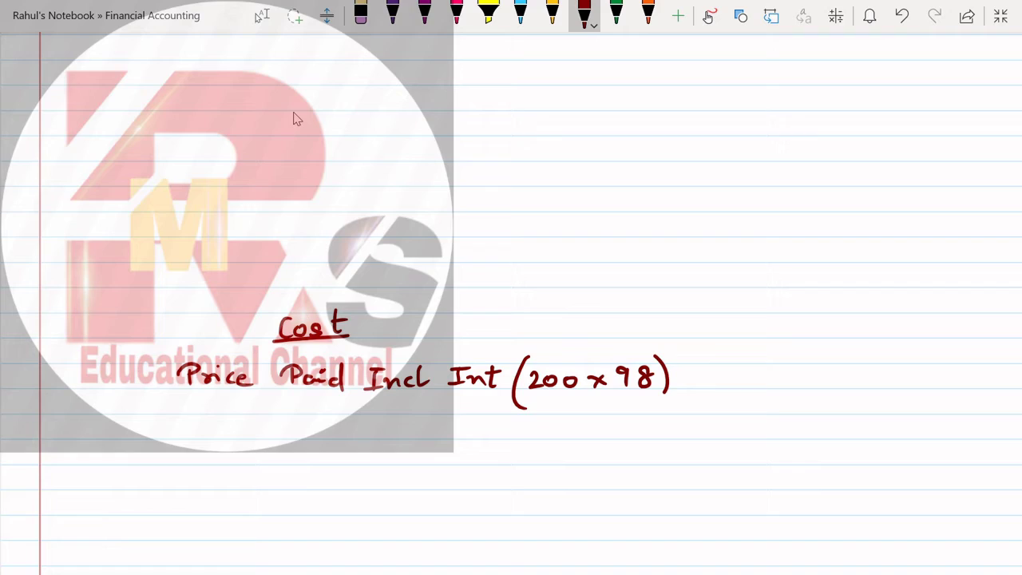
Step: Check the July purchase in the question, correct the units in the price-paid bracket to 300, and write = 29400
scroll(293, 119, "up", 15)
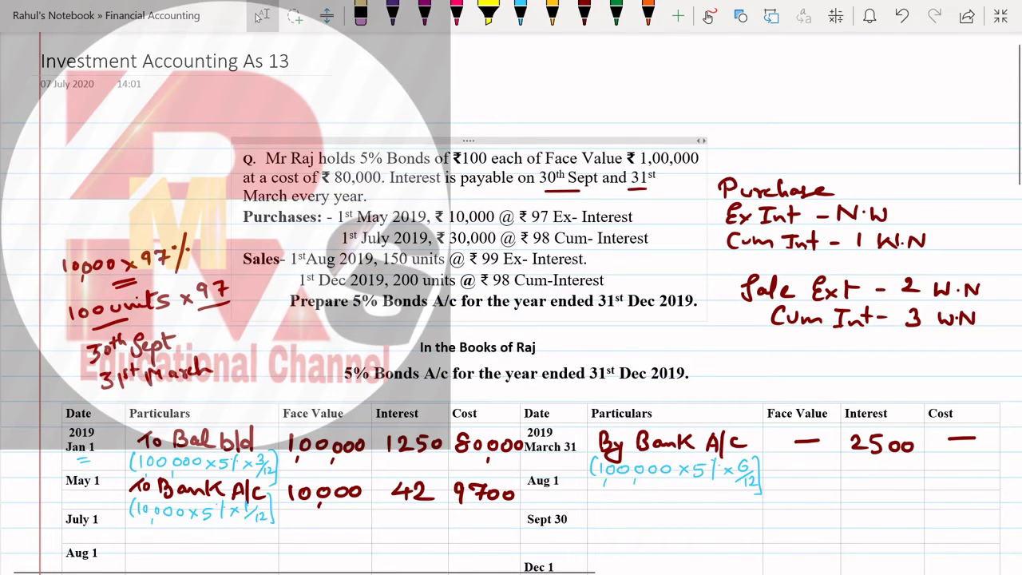
scroll(220, 237, "down", 15)
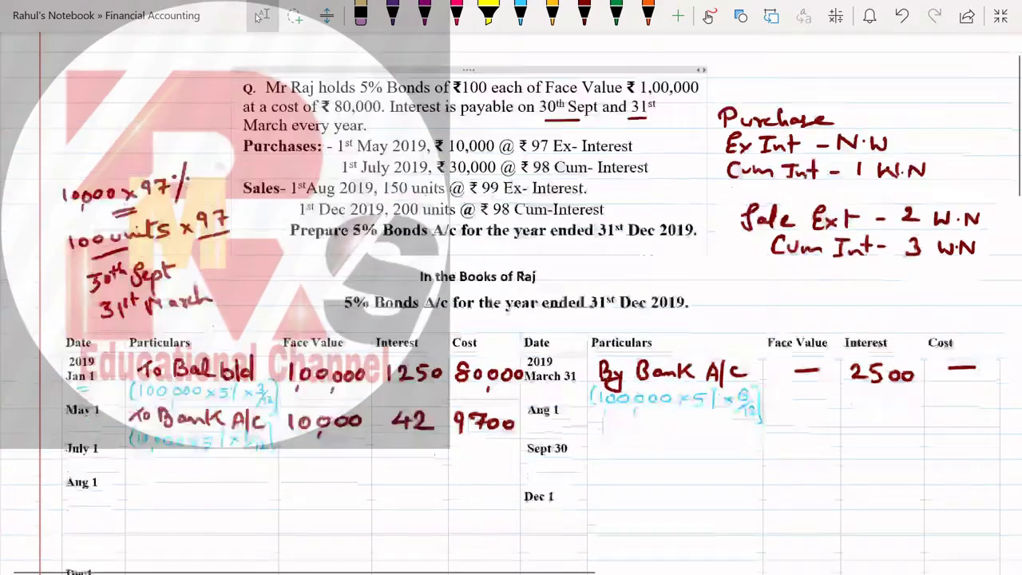
scroll(649, 149, "up", 2)
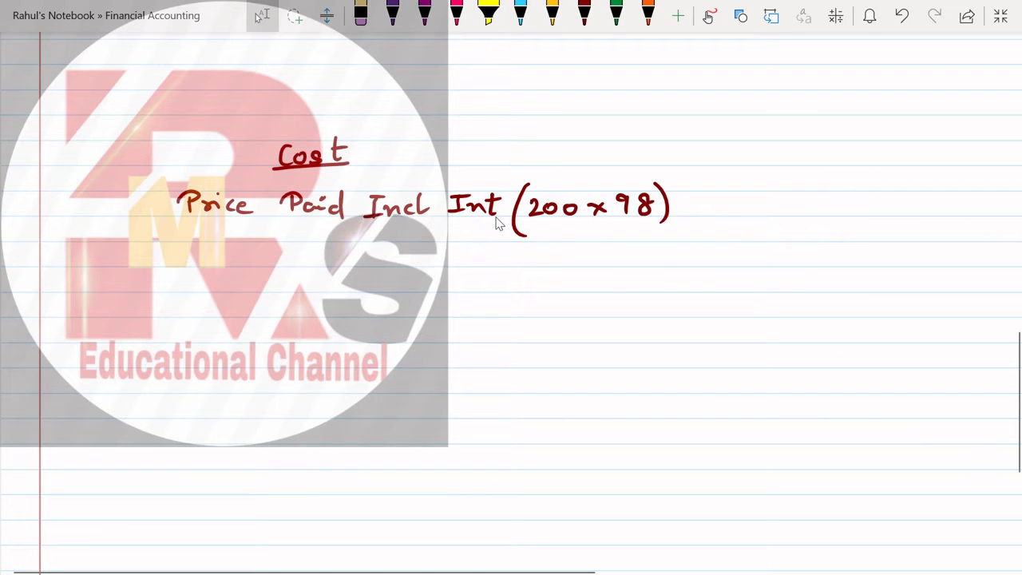
mouse_move(529, 200)
left_mouse_down()
mouse_move(540, 209)
mouse_move(526, 219)
left_mouse_up()
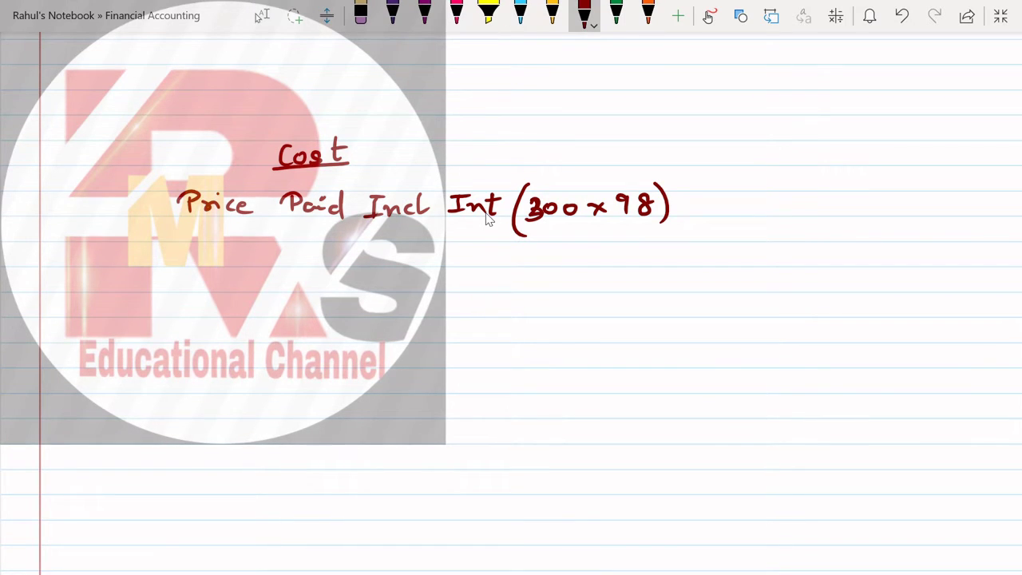
left_click_drag(755, 206, 767, 212)
mouse_move(791, 205)
left_mouse_down()
mouse_move(851, 214)
mouse_move(889, 200)
left_mouse_up()
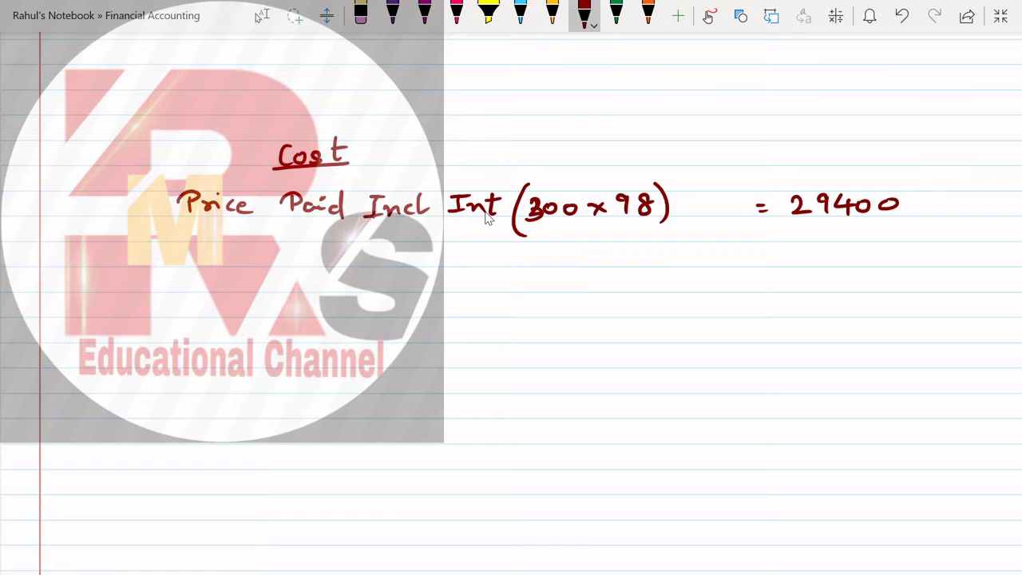
Step: Write the alternative working "or 30,000 × 98%" above the price-paid bracket
mouse_move(467, 174)
left_mouse_down()
mouse_move(514, 166)
mouse_move(503, 174)
left_mouse_up()
mouse_move(527, 161)
left_mouse_down()
mouse_move(540, 181)
mouse_move(548, 158)
mouse_move(564, 159)
left_mouse_up()
left_click_drag(581, 158, 603, 167)
mouse_move(604, 158)
left_mouse_down()
mouse_move(590, 168)
mouse_move(615, 158)
mouse_move(619, 169)
left_mouse_up()
left_click_drag(637, 152, 636, 154)
left_click_drag(655, 142, 648, 168)
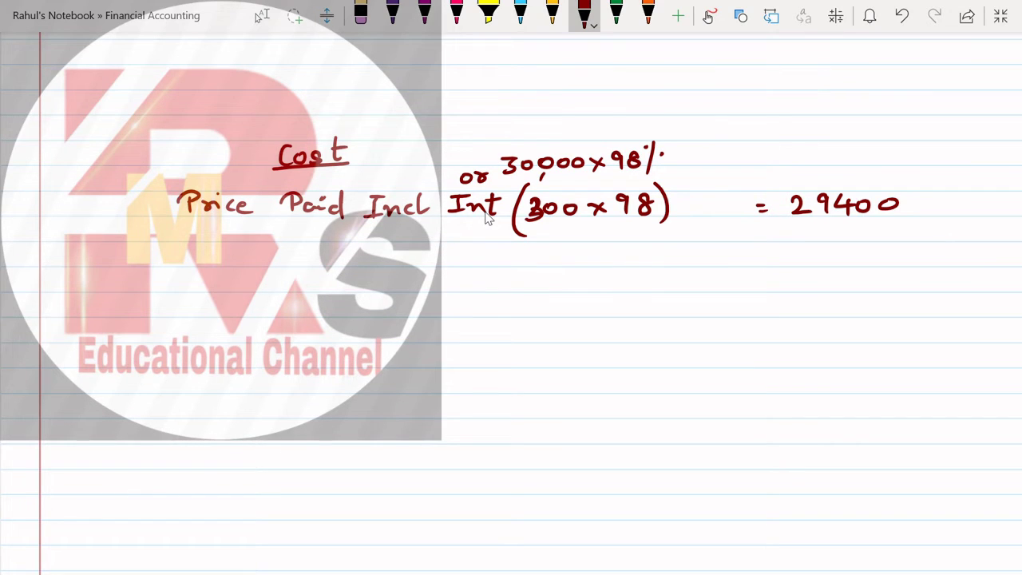
Step: Start the interest deduction line below the price paid with "− Int (30,000 × 5% ×"
left_click_drag(178, 261, 238, 248)
mouse_move(232, 249)
left_mouse_down()
mouse_move(227, 266)
mouse_move(238, 266)
left_mouse_up()
mouse_move(236, 266)
left_mouse_down()
mouse_move(246, 255)
mouse_move(257, 266)
left_mouse_up()
mouse_move(268, 243)
left_mouse_down()
mouse_move(263, 267)
mouse_move(297, 287)
left_mouse_up()
mouse_move(303, 248)
left_mouse_down()
mouse_move(318, 254)
mouse_move(299, 270)
mouse_move(328, 254)
mouse_move(339, 279)
left_mouse_up()
mouse_move(348, 250)
left_mouse_down()
mouse_move(410, 264)
mouse_move(394, 268)
left_mouse_up()
mouse_move(428, 249)
left_mouse_down()
mouse_move(444, 249)
mouse_move(422, 270)
mouse_move(497, 263)
left_mouse_up()
left_click_drag(497, 252, 485, 264)
Step: Check the purchase and interest dates in the question, and add "(July)" beside the Cost heading
left_click(261, 16)
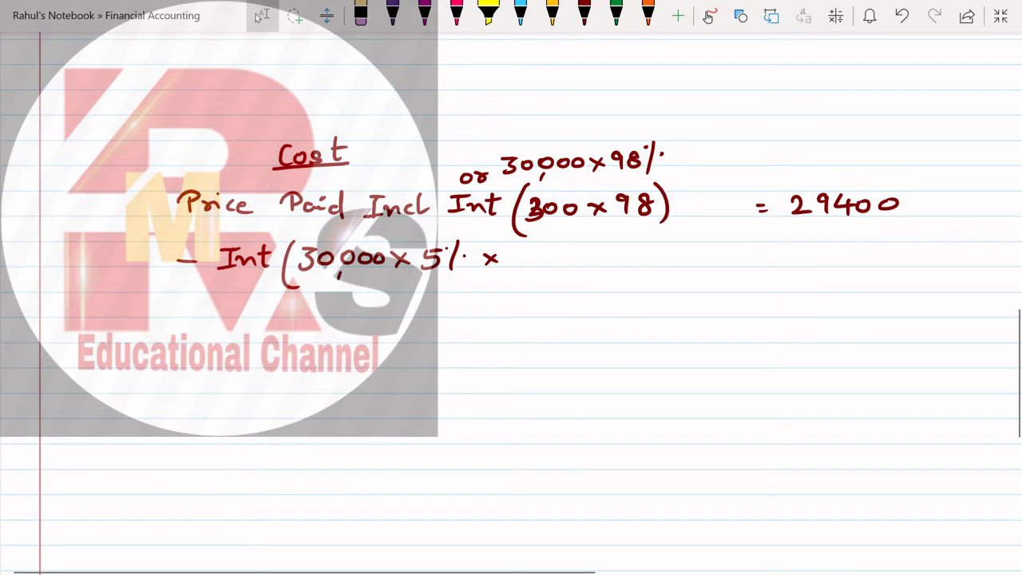
scroll(511, 304, "up", 15)
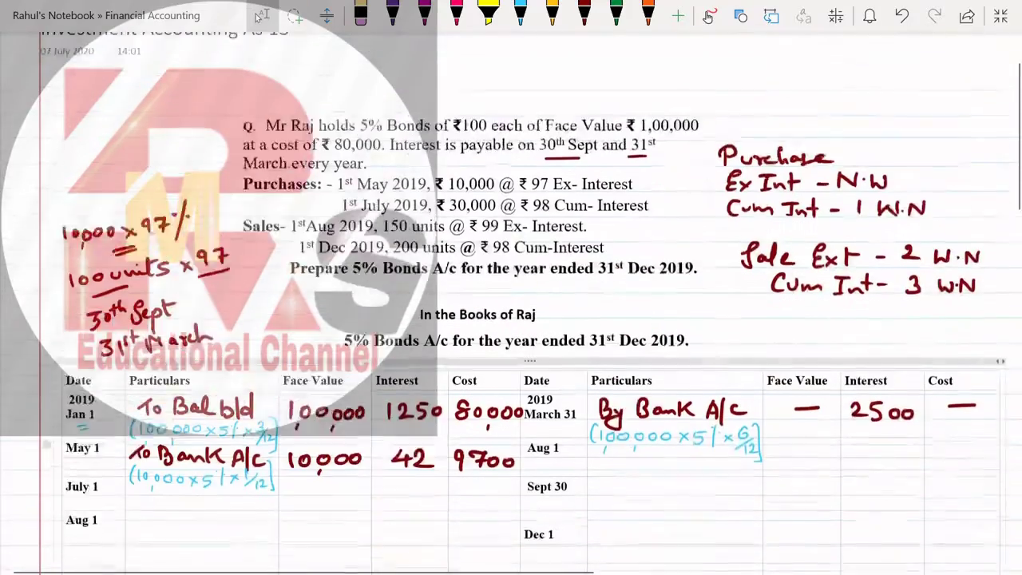
scroll(511, 304, "down", 15)
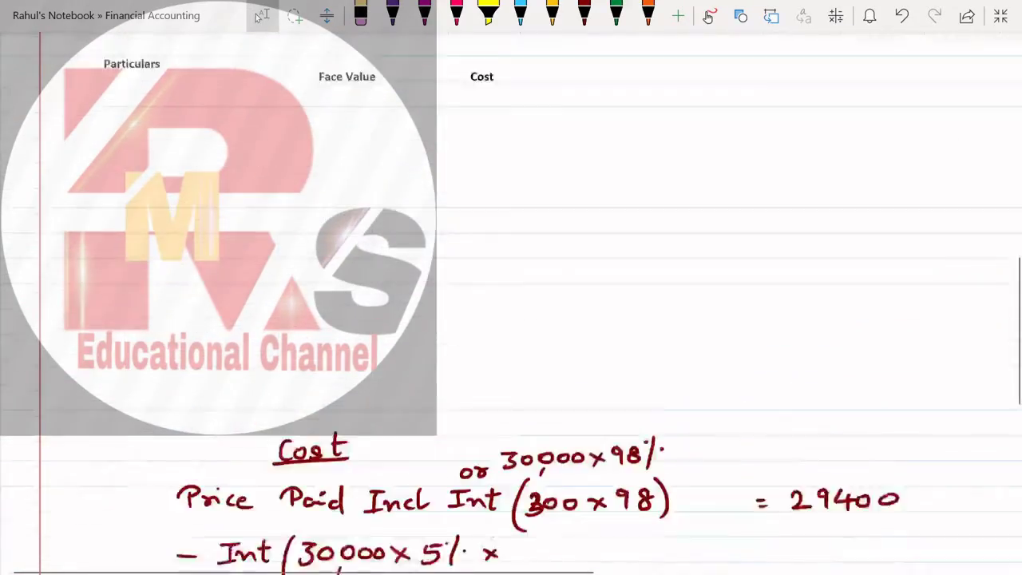
scroll(510, 303, "down", 1)
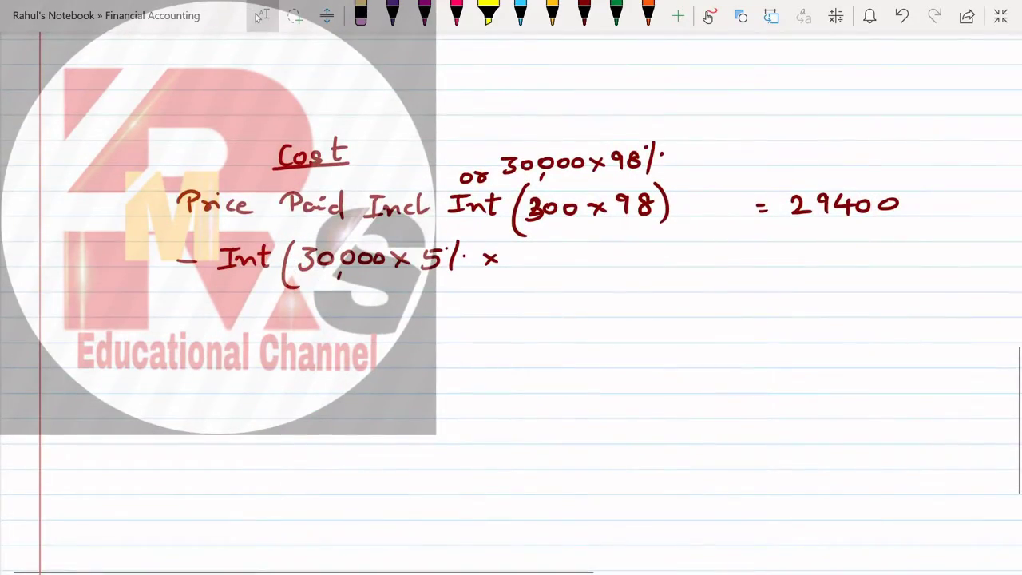
mouse_move(369, 138)
left_mouse_down()
mouse_move(366, 167)
mouse_move(392, 141)
left_mouse_up()
mouse_move(384, 143)
left_mouse_down()
mouse_move(383, 163)
mouse_move(409, 158)
left_mouse_up()
mouse_move(407, 152)
left_mouse_down()
mouse_move(422, 155)
mouse_move(410, 176)
left_mouse_up()
left_click_drag(427, 131, 434, 169)
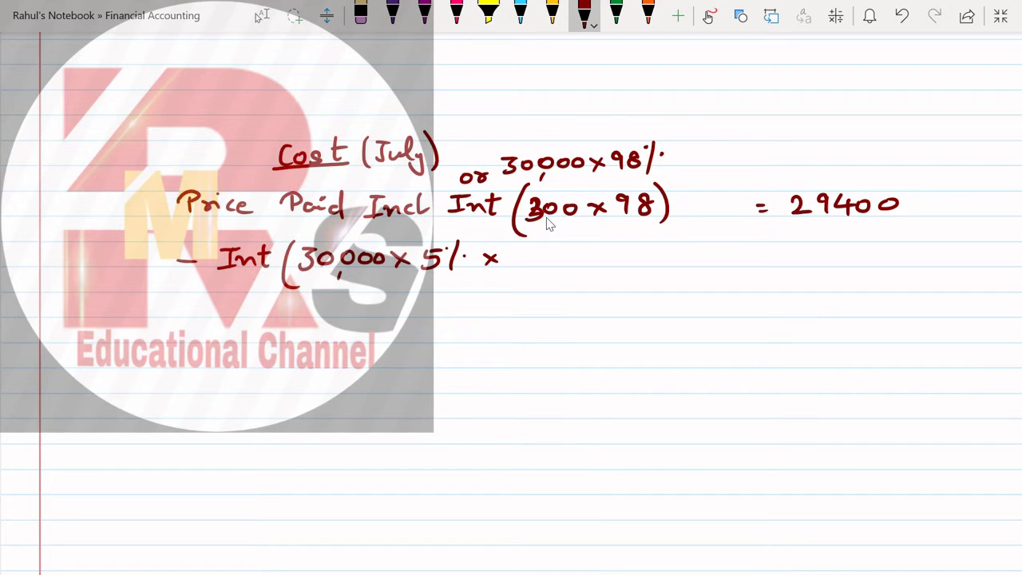
Step: Complete the interest bracket with 3/12, enter 375 below 29400, and rule a line under it
mouse_move(517, 244)
left_mouse_down()
mouse_move(532, 252)
mouse_move(517, 265)
left_mouse_up()
mouse_move(542, 262)
left_mouse_down()
mouse_move(518, 278)
mouse_move(532, 288)
left_mouse_up()
left_click_drag(534, 273, 560, 280)
mouse_move(546, 234)
left_mouse_down()
mouse_move(562, 241)
mouse_move(552, 300)
left_mouse_up()
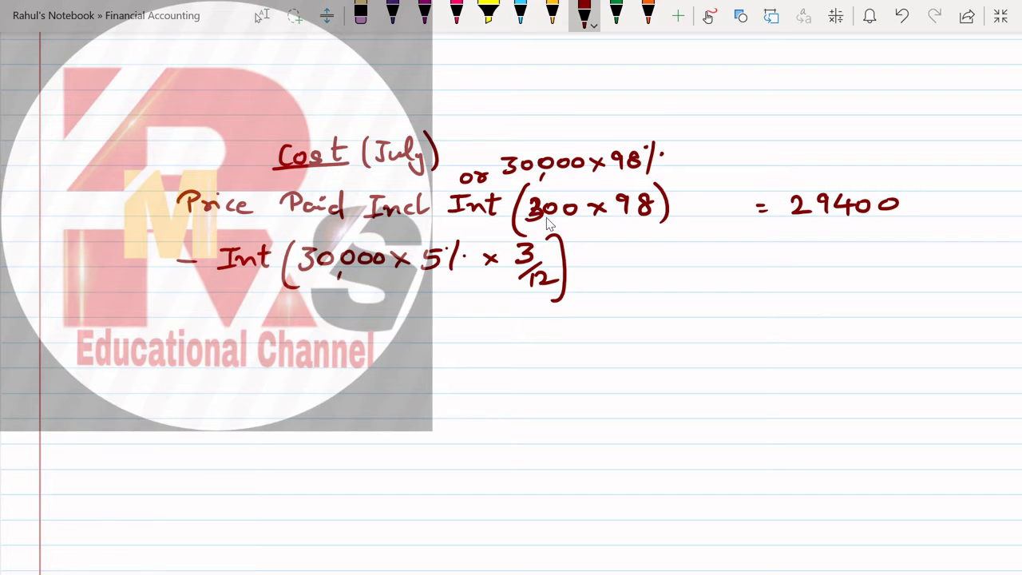
mouse_move(811, 241)
left_mouse_down()
mouse_move(812, 263)
mouse_move(847, 267)
mouse_move(887, 243)
mouse_move(865, 265)
left_mouse_up()
left_click_drag(787, 291, 896, 286)
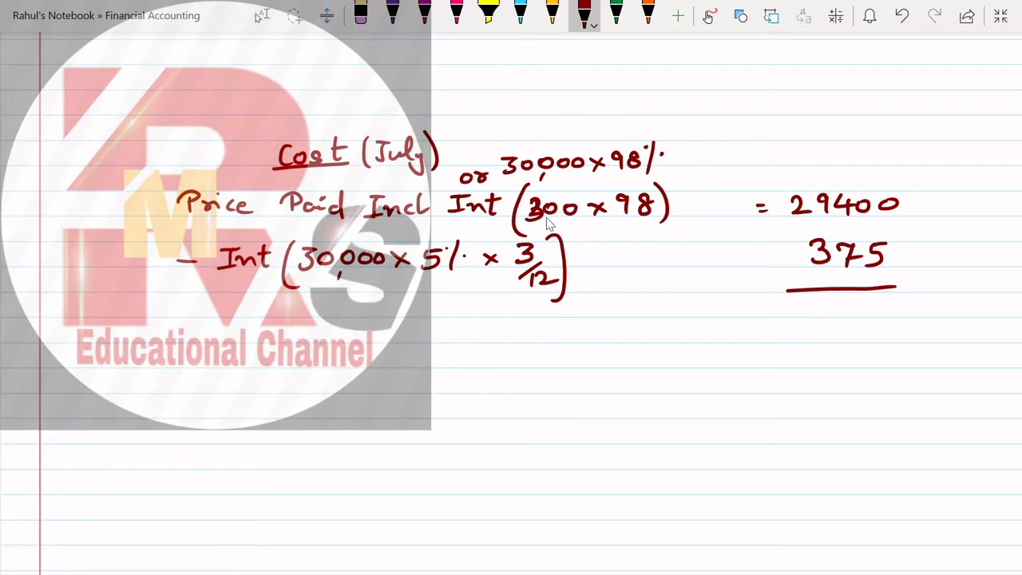
Step: Rule double lines for the total, label it "Cost", and enter 29025 as the July purchase cost
left_click_drag(793, 325, 876, 329)
mouse_move(640, 299)
left_mouse_down()
mouse_move(638, 319)
mouse_move(646, 308)
mouse_move(656, 316)
left_mouse_up()
mouse_move(680, 289)
left_mouse_down()
mouse_move(683, 314)
mouse_move(695, 294)
left_mouse_up()
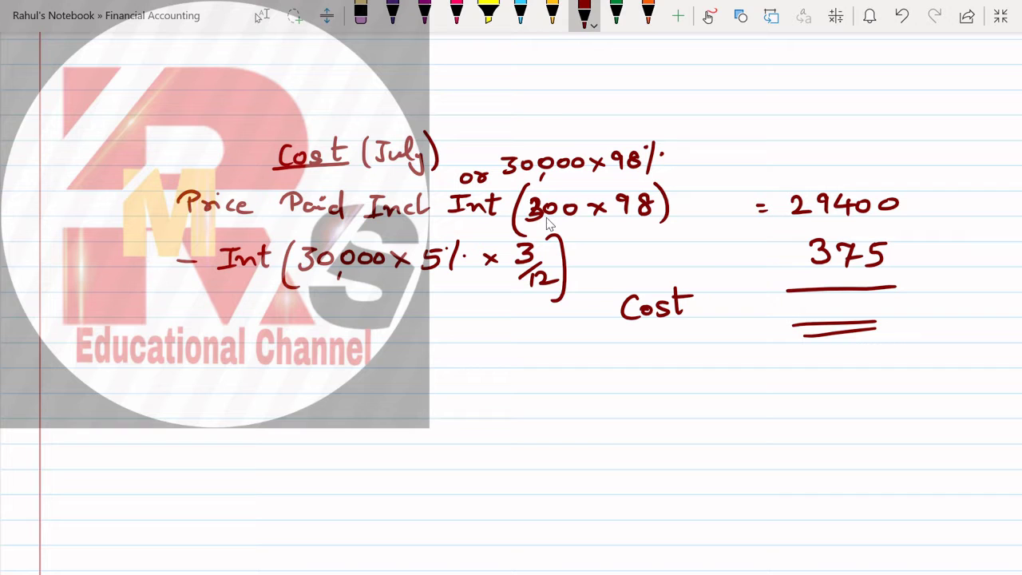
left_click_drag(786, 300, 798, 311)
mouse_move(814, 297)
left_mouse_down()
mouse_move(812, 315)
mouse_move(830, 299)
mouse_move(863, 311)
mouse_move(866, 297)
mouse_move(860, 317)
left_mouse_up()
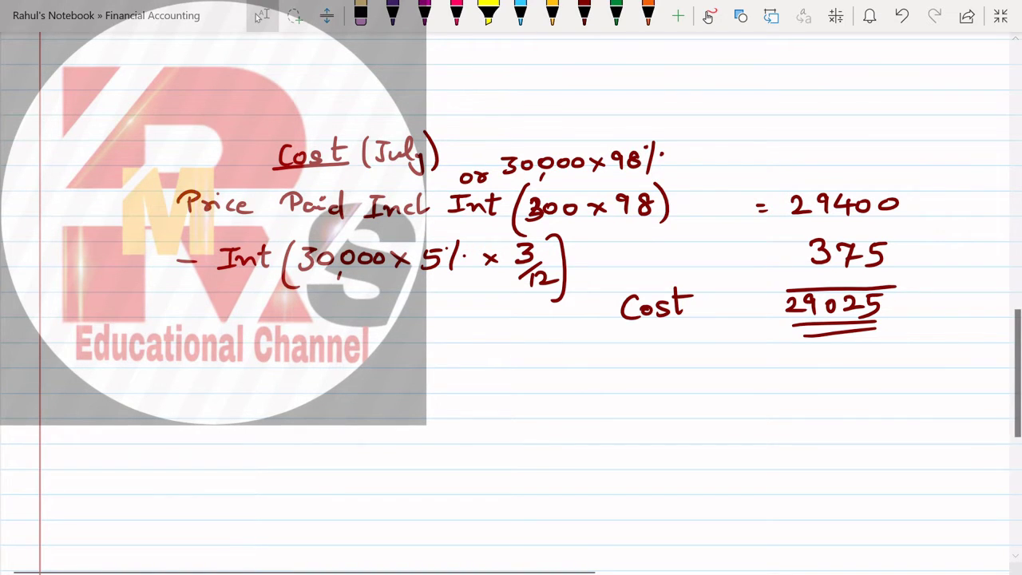
Step: Fill in the July 1 row of the bonds account with To Bank A/c, face value 30,000, interest 375 and cost 29025
scroll(408, 199, "up", 10)
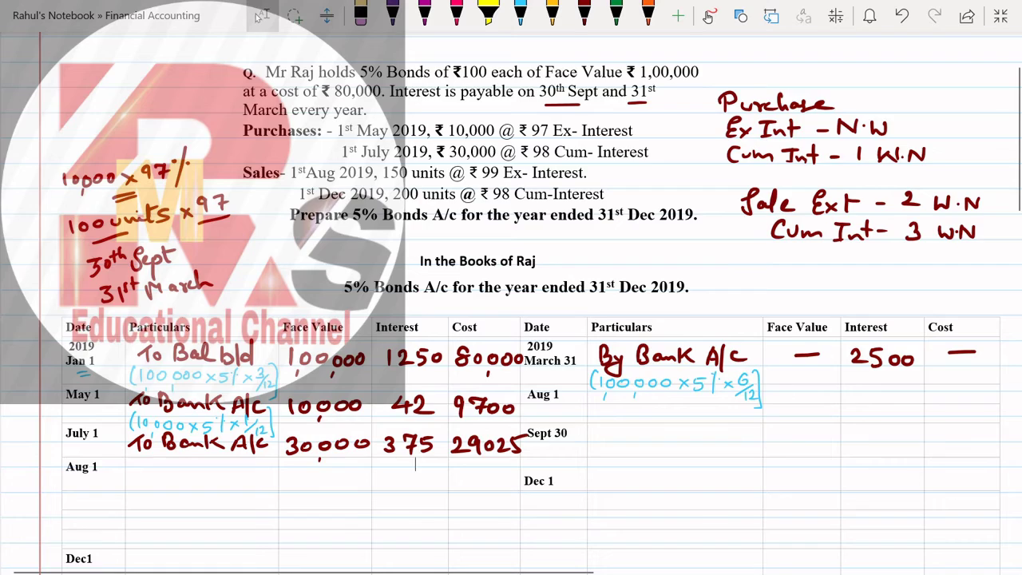
Step: Write the Op Bal row in the Calculation of Cost of Investment working with face value 100,000 and cost 80,000
scroll(511, 319, "down", 10)
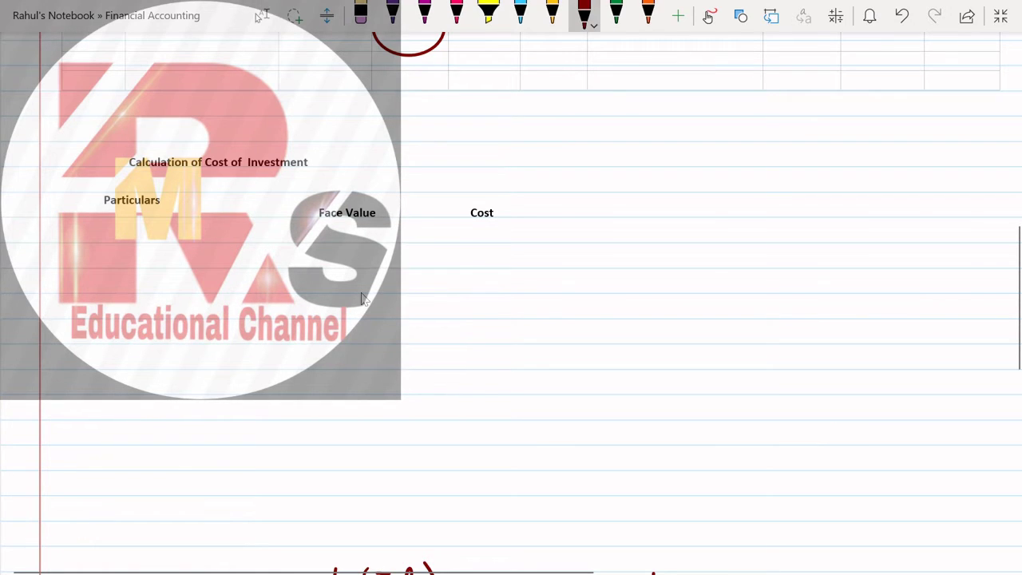
mouse_move(85, 227)
left_mouse_down()
mouse_move(99, 259)
mouse_move(101, 239)
left_mouse_up()
mouse_move(120, 228)
left_mouse_down()
mouse_move(121, 244)
mouse_move(170, 237)
left_mouse_up()
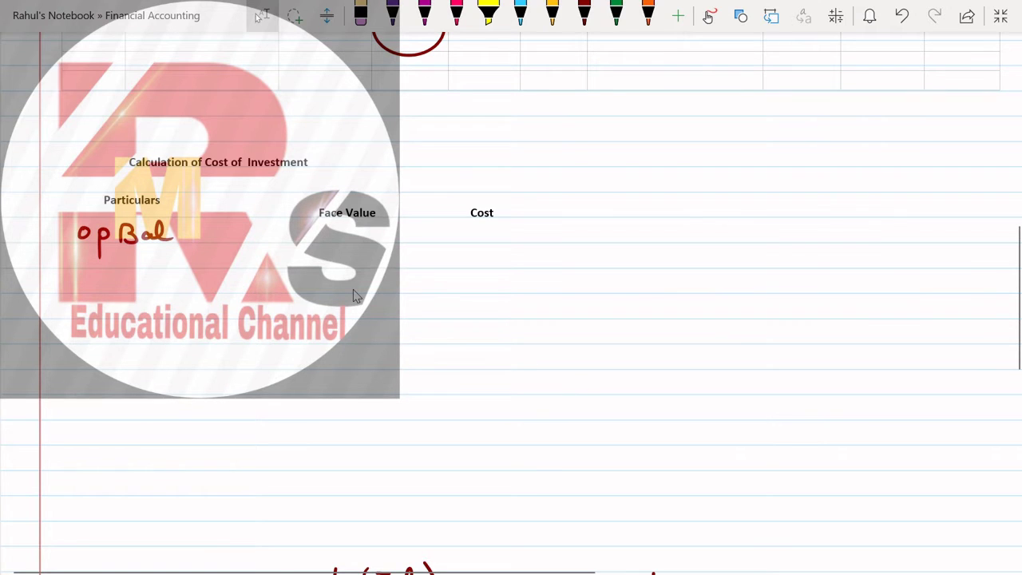
left_click(584, 15)
mouse_move(313, 230)
left_mouse_down()
mouse_move(314, 243)
mouse_move(359, 235)
left_mouse_up()
left_click_drag(319, 249, 318, 254)
left_click_drag(356, 249, 391, 233)
left_click(584, 14)
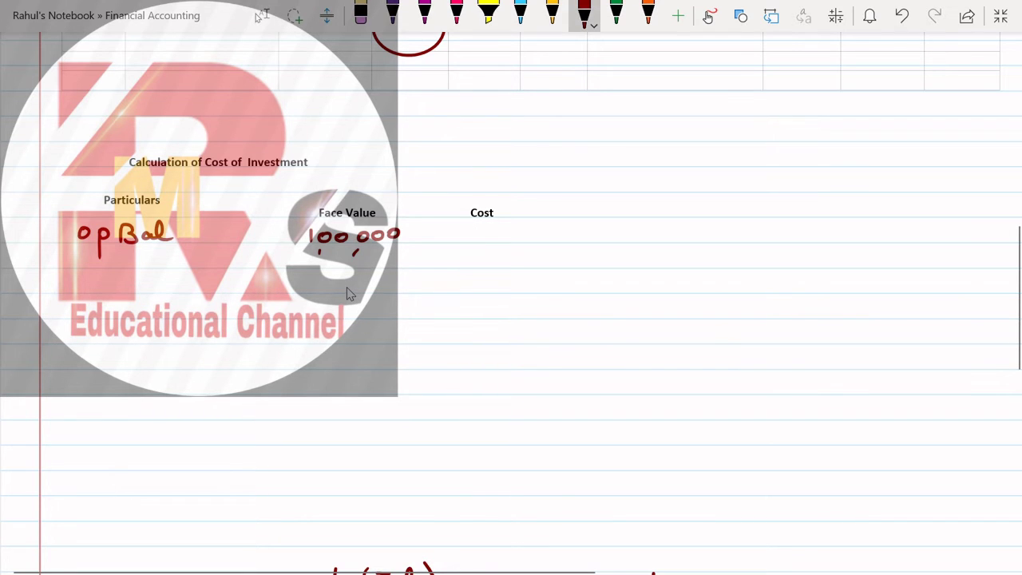
left_click_drag(481, 227, 513, 261)
left_click_drag(521, 233, 554, 231)
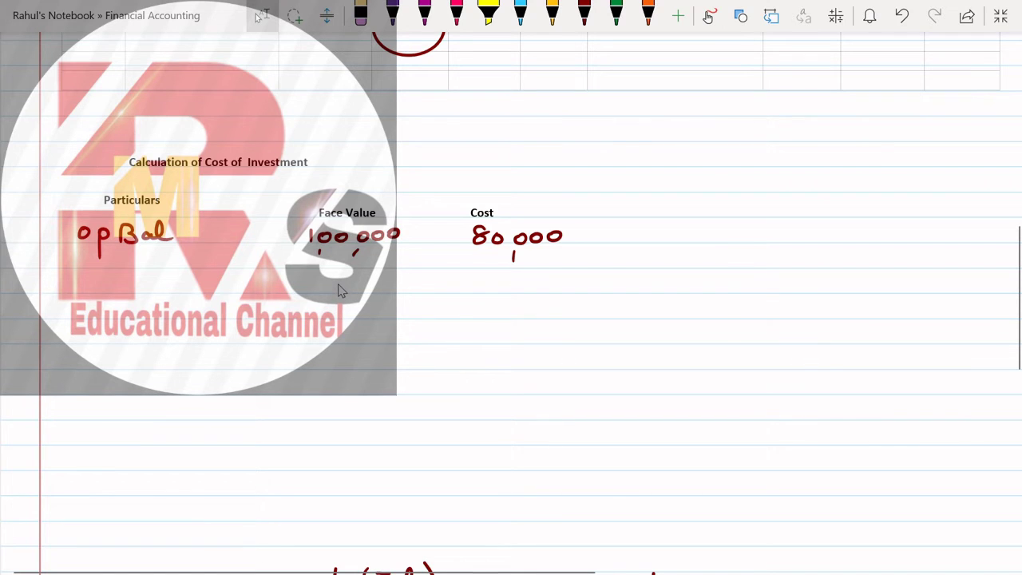
Step: Add a "+ Purch" row below Op Bal with face value 10,000 and cost 9,700
mouse_move(60, 258)
left_mouse_down()
mouse_move(75, 257)
mouse_move(70, 266)
left_mouse_up()
mouse_move(87, 251)
left_mouse_down()
mouse_move(87, 267)
mouse_move(88, 258)
mouse_move(113, 266)
left_mouse_up()
mouse_move(116, 266)
left_mouse_down()
mouse_move(122, 257)
mouse_move(128, 267)
left_mouse_up()
mouse_move(140, 250)
left_mouse_down()
mouse_move(140, 266)
mouse_move(155, 267)
left_mouse_up()
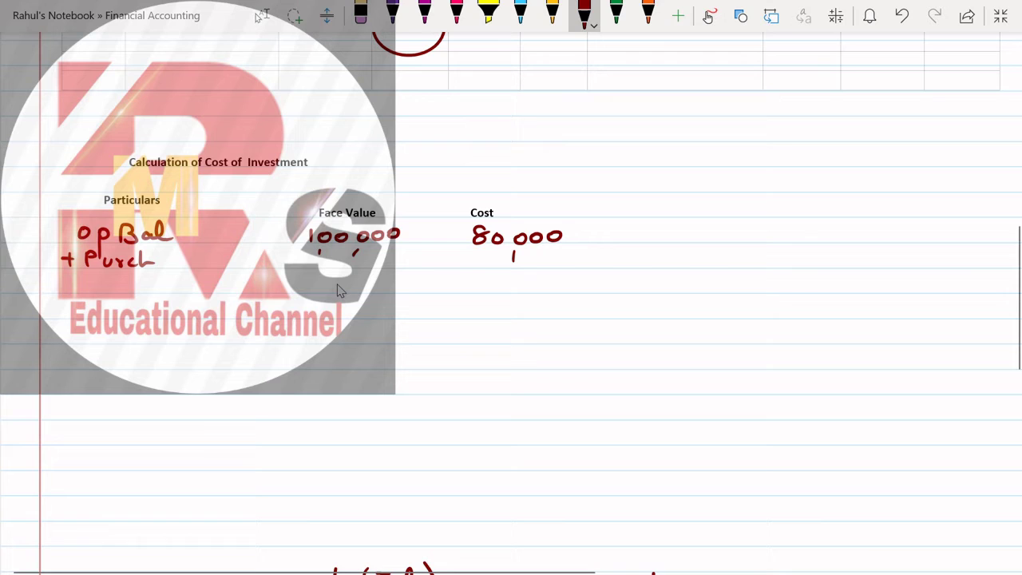
left_click(262, 16)
left_click(134, 279)
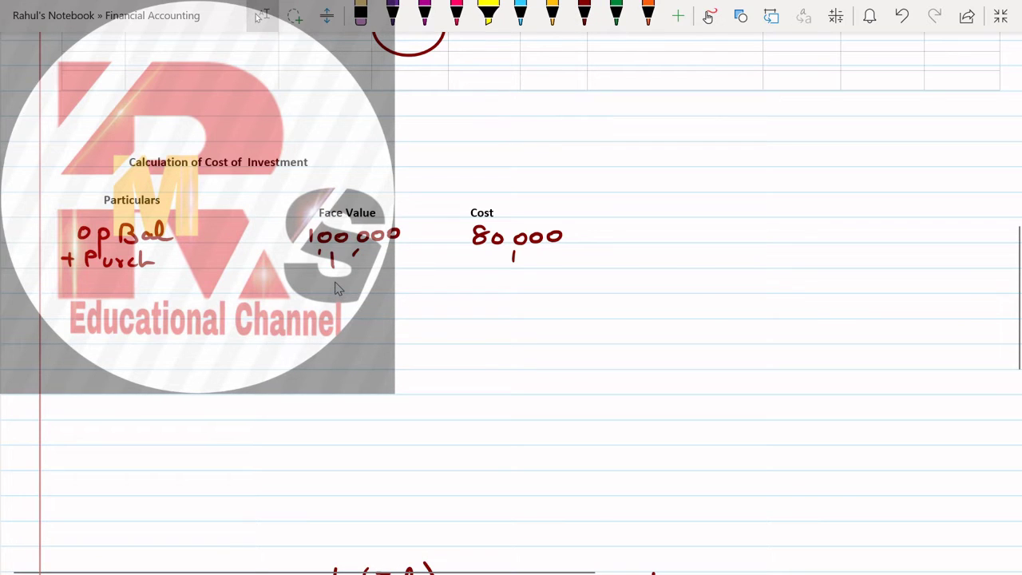
left_click_drag(345, 258, 351, 280)
left_click_drag(364, 258, 398, 259)
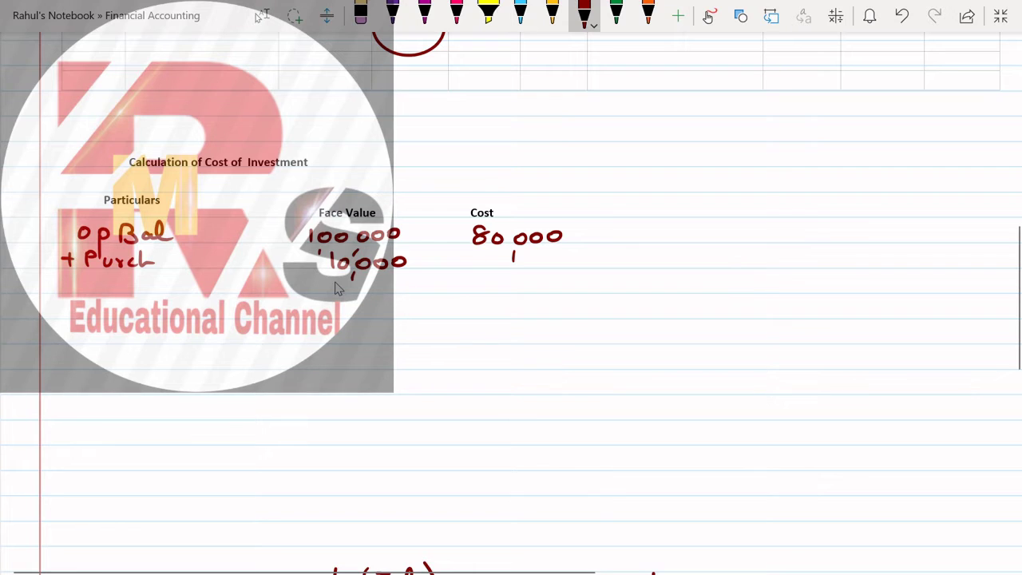
mouse_move(496, 253)
left_mouse_down()
mouse_move(492, 269)
mouse_move(533, 252)
mouse_move(527, 266)
left_mouse_up()
left_click_drag(538, 257, 547, 259)
left_click_drag(562, 257, 561, 259)
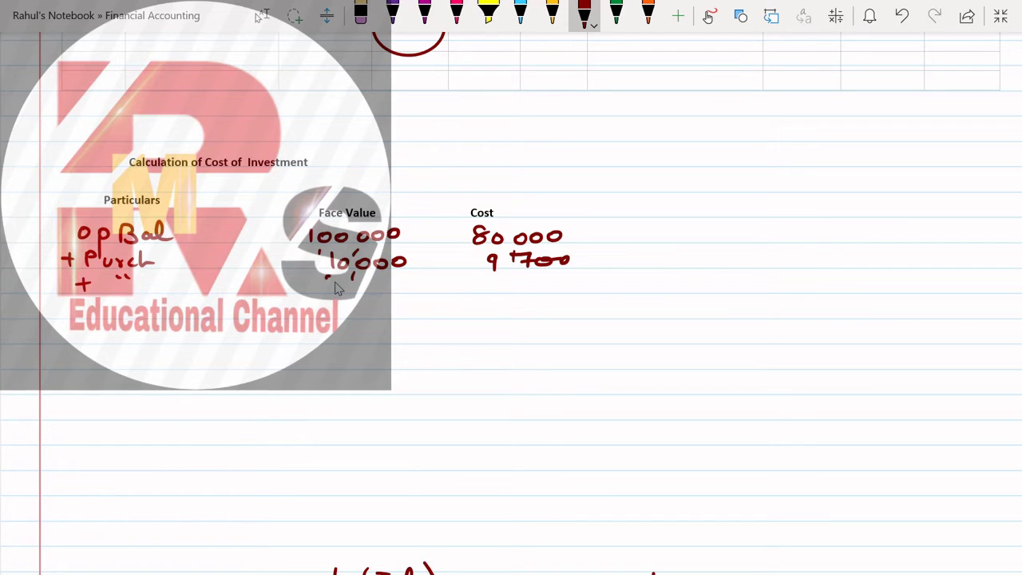
Step: Enter face value 30,000 and cost 29025 for the second purchase in the cost of investment working
mouse_move(326, 276)
left_mouse_down()
mouse_move(327, 291)
mouse_move(343, 283)
left_mouse_up()
mouse_move(362, 298)
left_mouse_down()
mouse_move(368, 283)
mouse_move(382, 285)
left_mouse_up()
left_click_drag(393, 283, 406, 291)
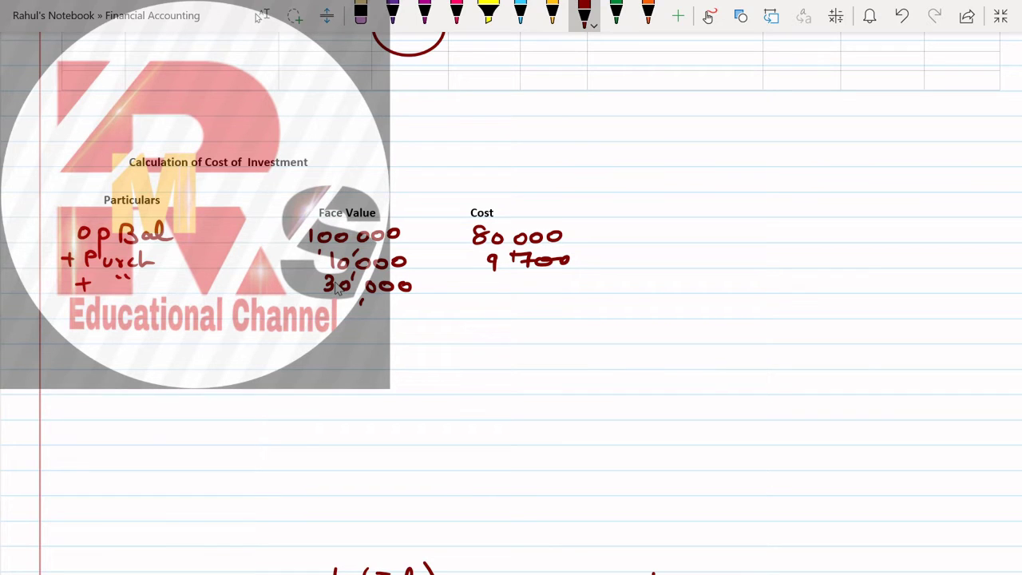
mouse_move(483, 276)
left_mouse_down()
mouse_move(501, 289)
mouse_move(527, 278)
mouse_move(559, 290)
left_mouse_up()
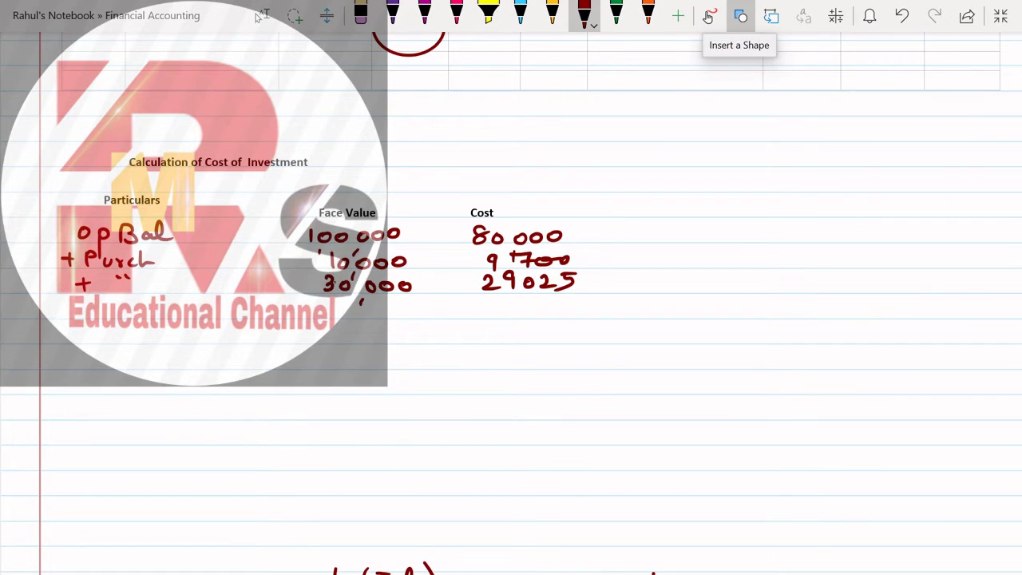
Step: Rule a straight line below the purchase rows and write the Bal row with face value 140,000 and cost 118,725
left_click(740, 16)
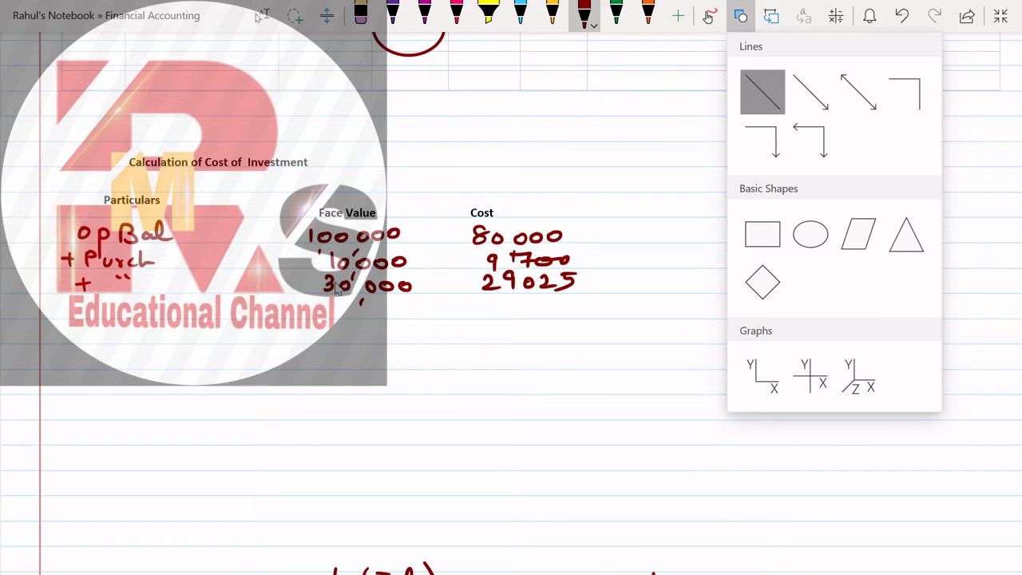
left_click(761, 89)
left_click_drag(305, 294, 592, 290)
left_click(584, 15)
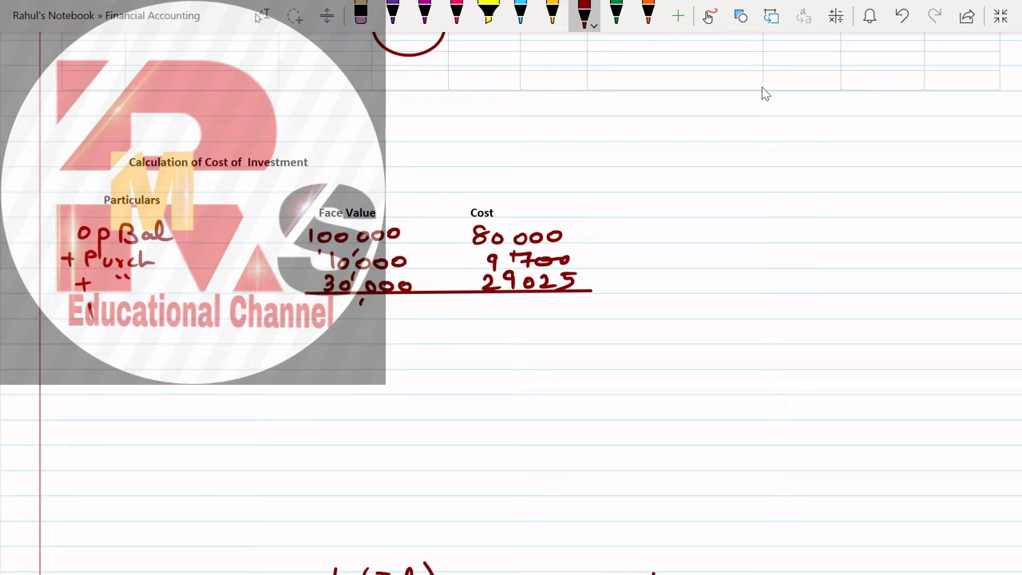
mouse_move(93, 300)
left_mouse_down()
mouse_move(104, 320)
mouse_move(147, 315)
left_mouse_up()
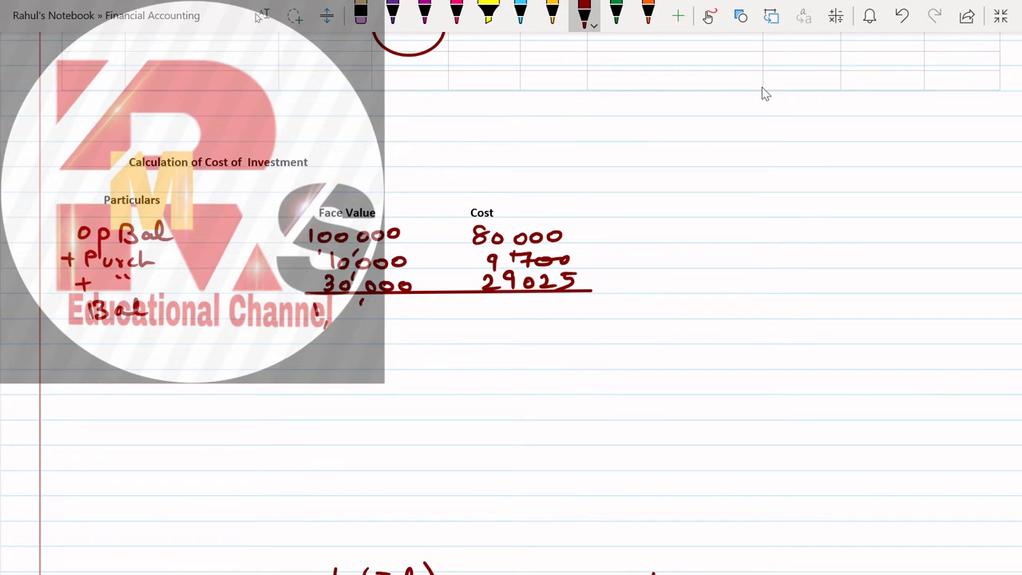
left_click_drag(330, 302, 382, 318)
left_click_drag(391, 307, 402, 315)
left_click_drag(406, 307, 497, 316)
mouse_move(517, 300)
left_mouse_down()
mouse_move(507, 312)
mouse_move(576, 316)
left_mouse_up()
mouse_move(584, 300)
left_mouse_down()
mouse_move(597, 300)
mouse_move(579, 318)
left_mouse_up()
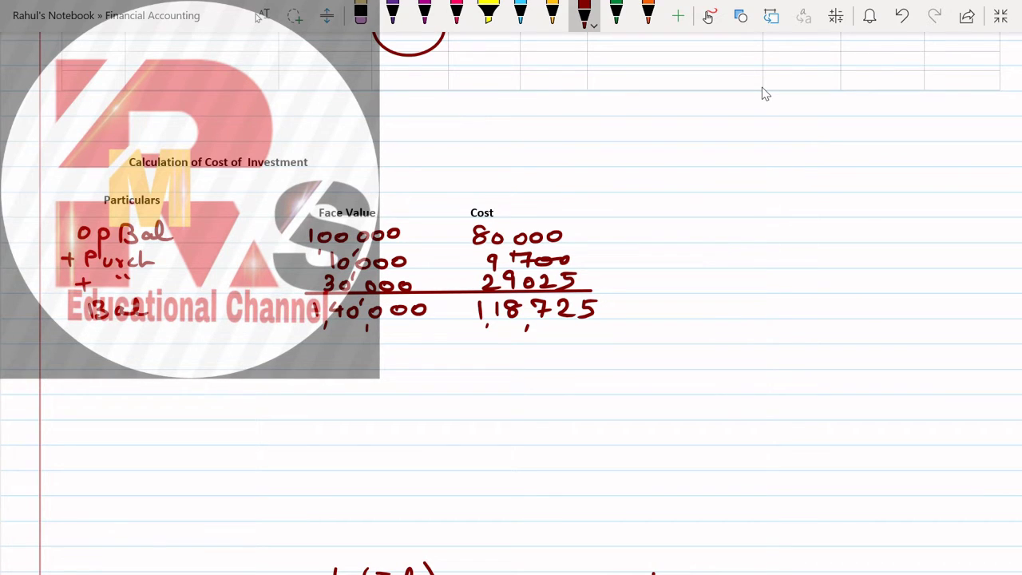
Step: Label a new "- Sale" row below the Bal row in the cost of investment working
left_click_drag(64, 338, 75, 337)
left_click_drag(117, 321, 98, 344)
left_click_drag(126, 331, 129, 340)
mouse_move(142, 320)
left_mouse_down()
mouse_move(137, 343)
mouse_move(172, 341)
left_mouse_up()
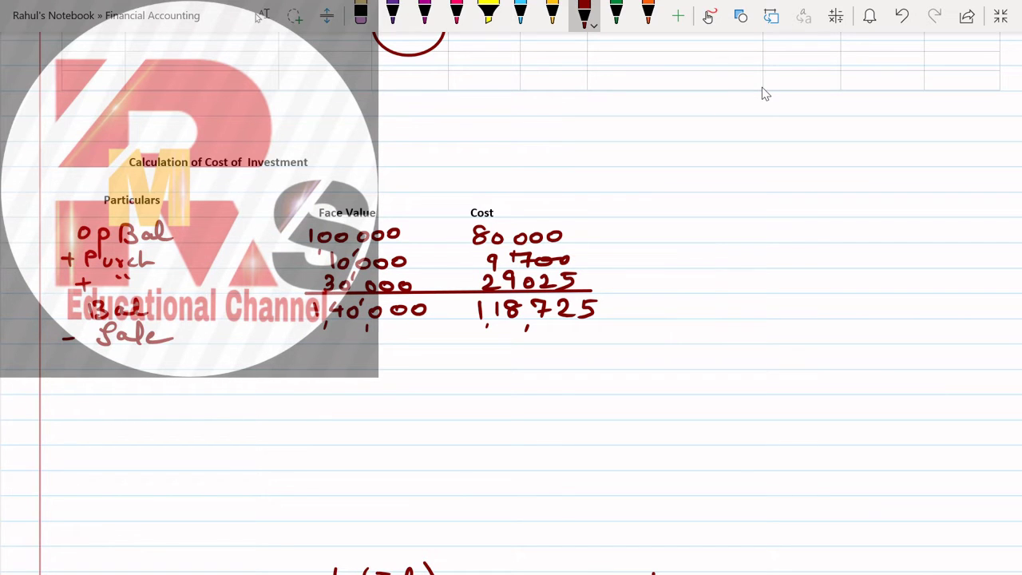
Step: Check the question for the number of units in the 1st Aug 2019 sale
left_click(263, 16)
left_click(141, 355)
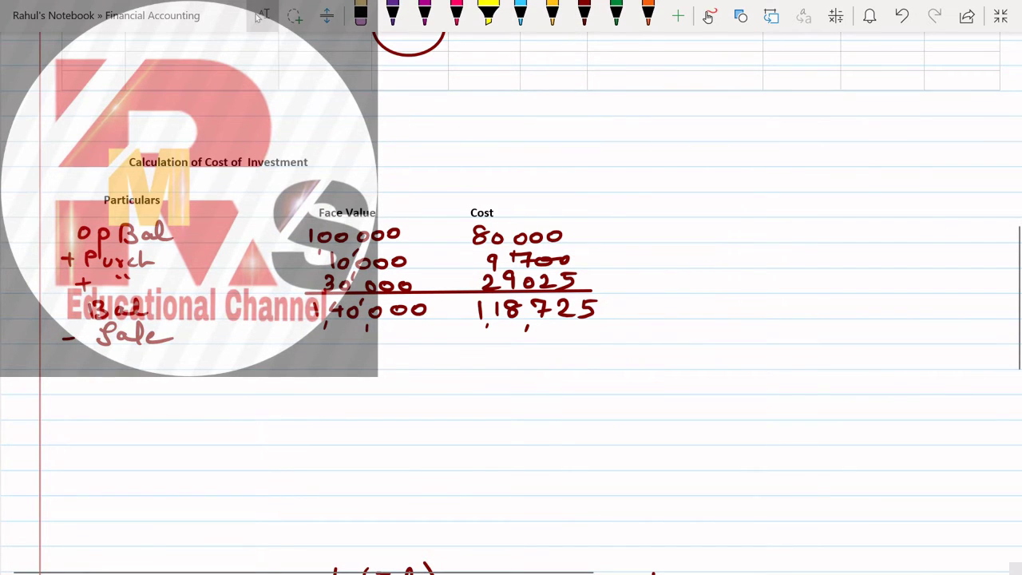
scroll(527, 319, "up", 10)
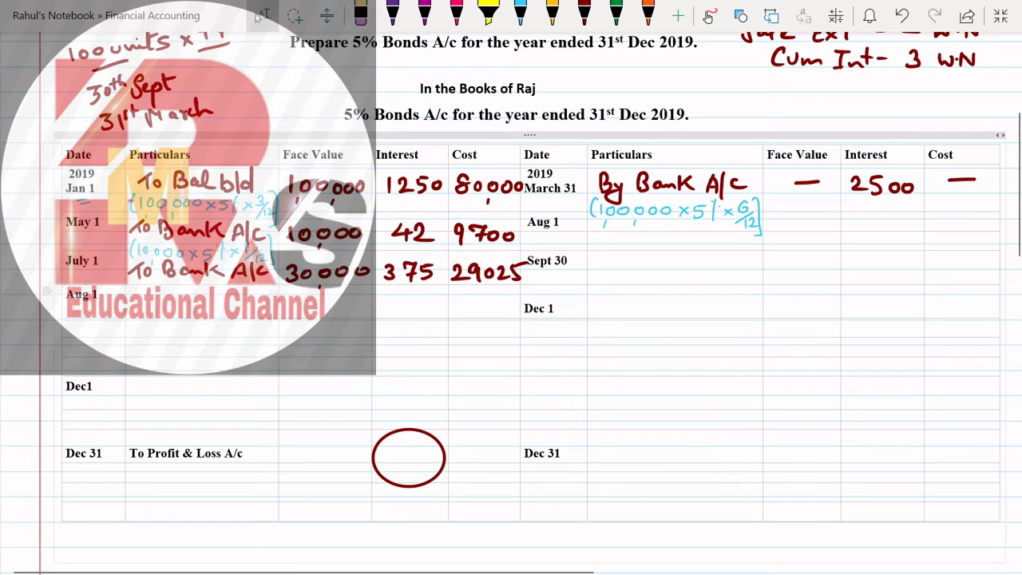
scroll(527, 320, "down", 5)
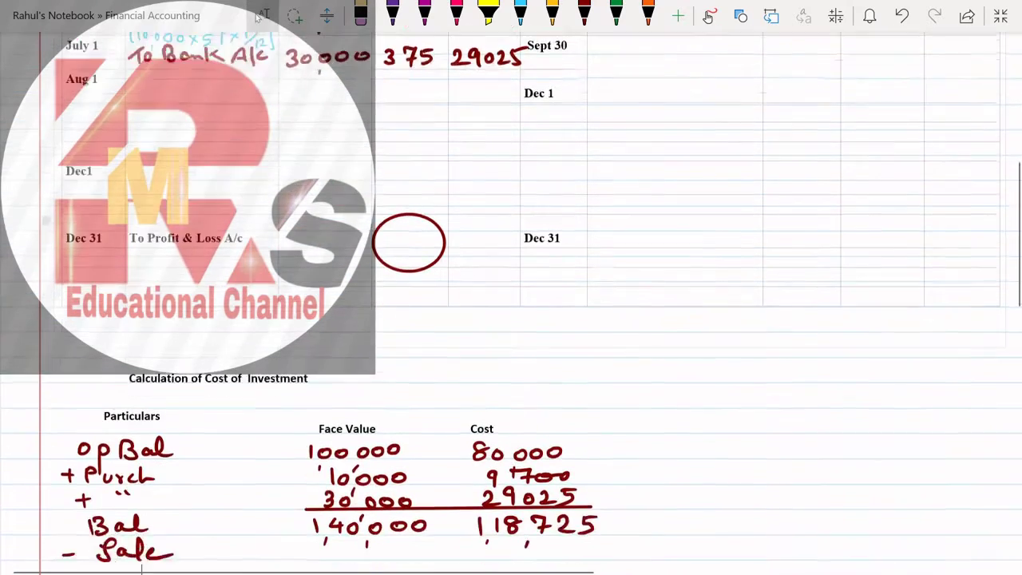
scroll(511, 303, "down", 1)
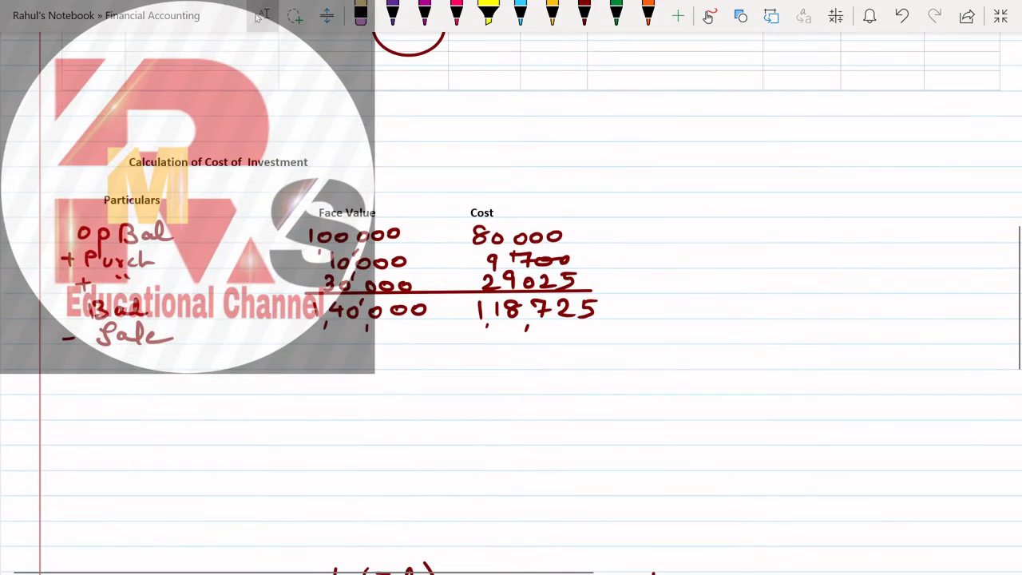
scroll(511, 319, "up", 1)
scroll(511, 319, "up", 4)
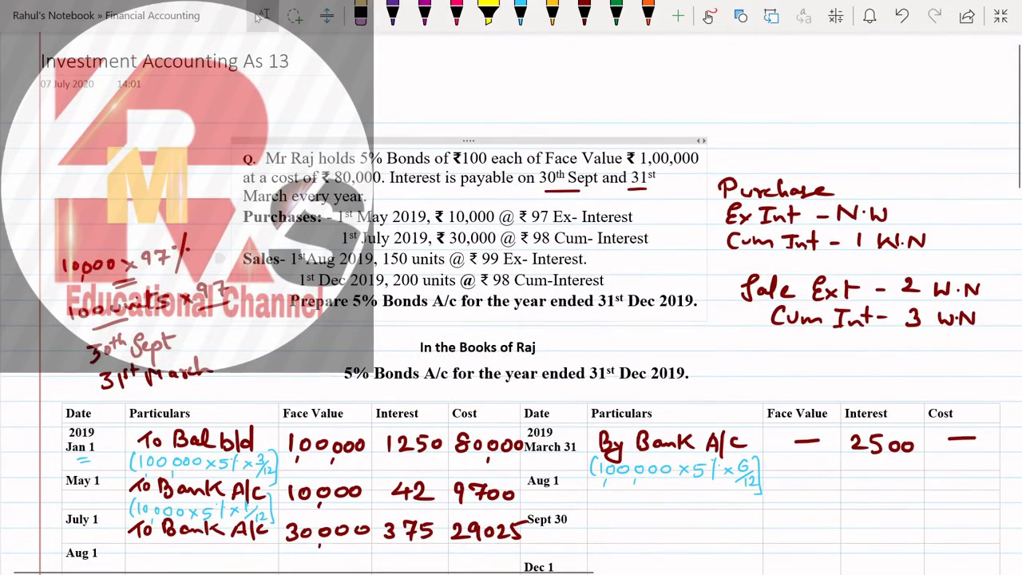
left_click_drag(216, 283, 227, 296)
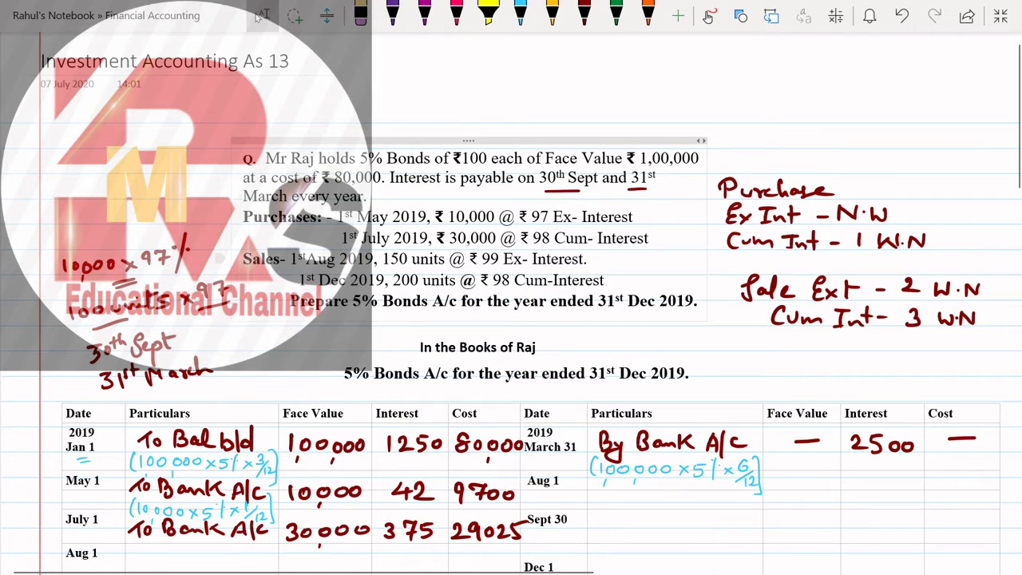
scroll(511, 320, "down", 6)
scroll(511, 319, "down", 1)
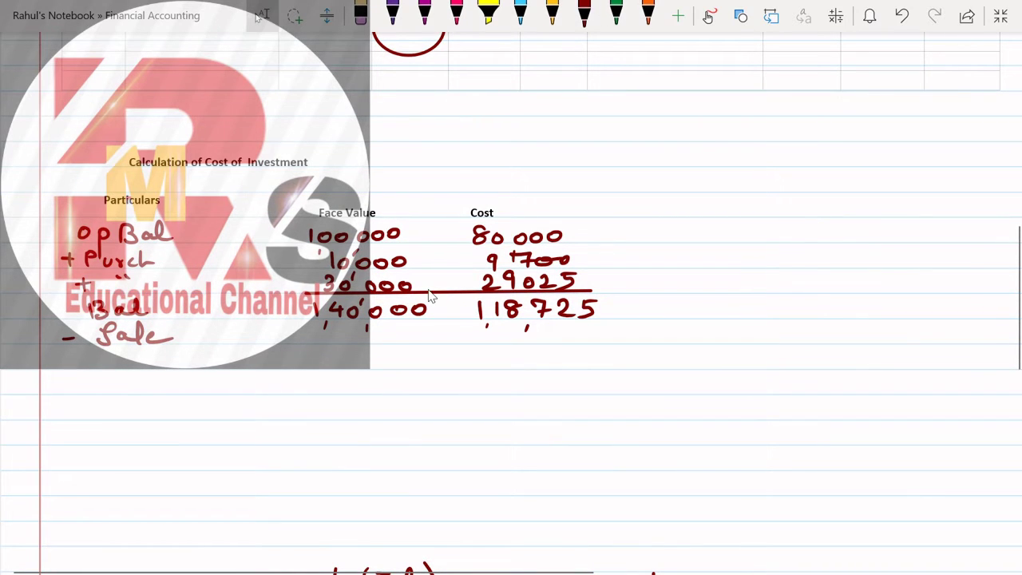
Step: Write the working (150 x 100) beside Sale and enter its face value of 15,000
mouse_move(186, 323)
left_mouse_down()
mouse_move(181, 357)
mouse_move(209, 329)
mouse_move(209, 343)
mouse_move(249, 340)
left_mouse_up()
left_click_drag(259, 330, 268, 332)
left_click_drag(276, 314, 278, 354)
left_click_drag(325, 327, 324, 333)
left_click_drag(339, 329, 336, 342)
mouse_move(360, 322)
left_mouse_down()
mouse_move(348, 345)
mouse_move(417, 332)
left_mouse_up()
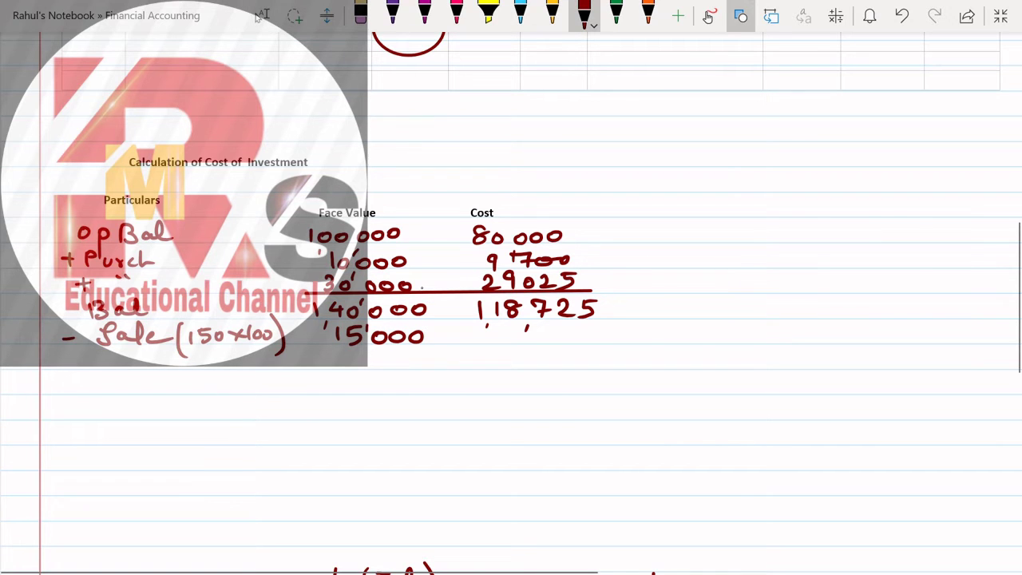
left_click(740, 16)
left_click(810, 89)
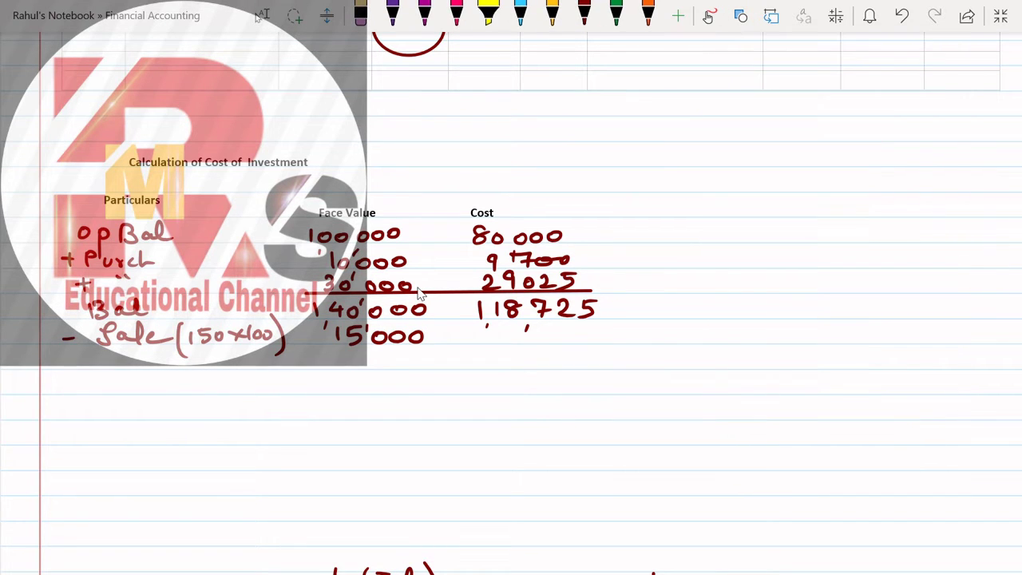
left_click_drag(428, 337, 506, 337)
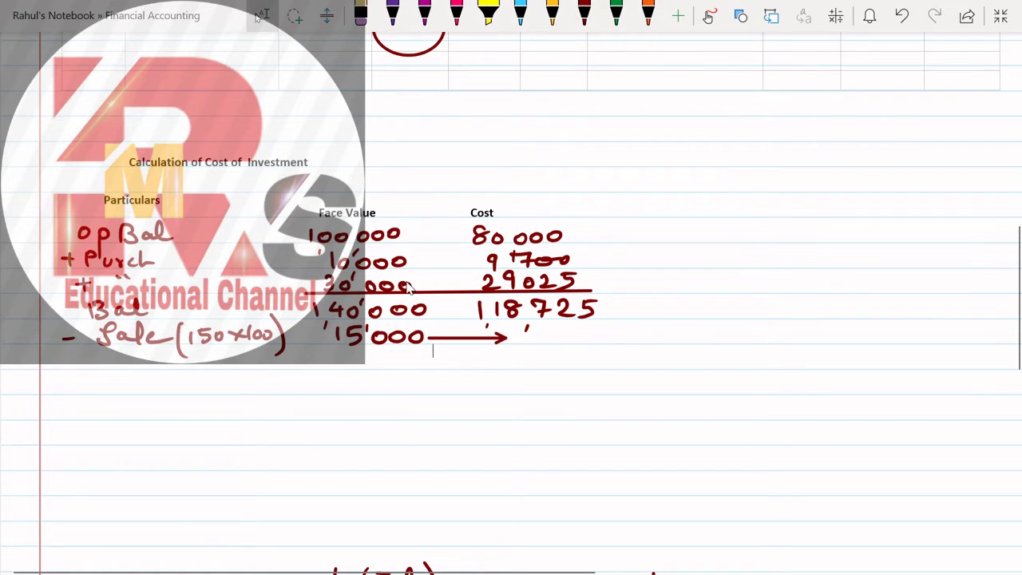
key("Delete")
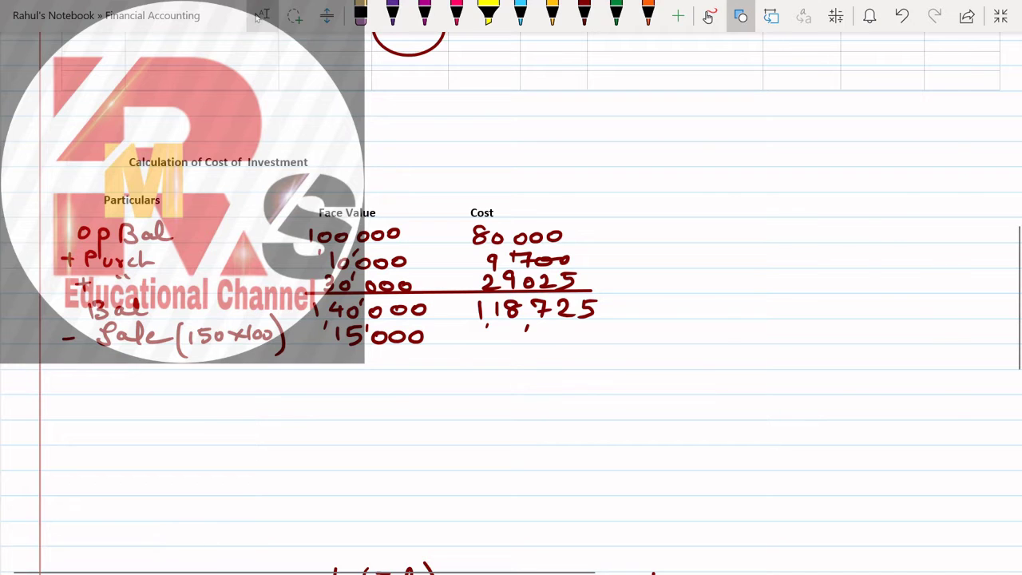
Step: Draw an arrow from the sale's face value up to the Bal row's cost and write 12,721 in pink as the sale's cost
left_click(740, 16)
key("Escape")
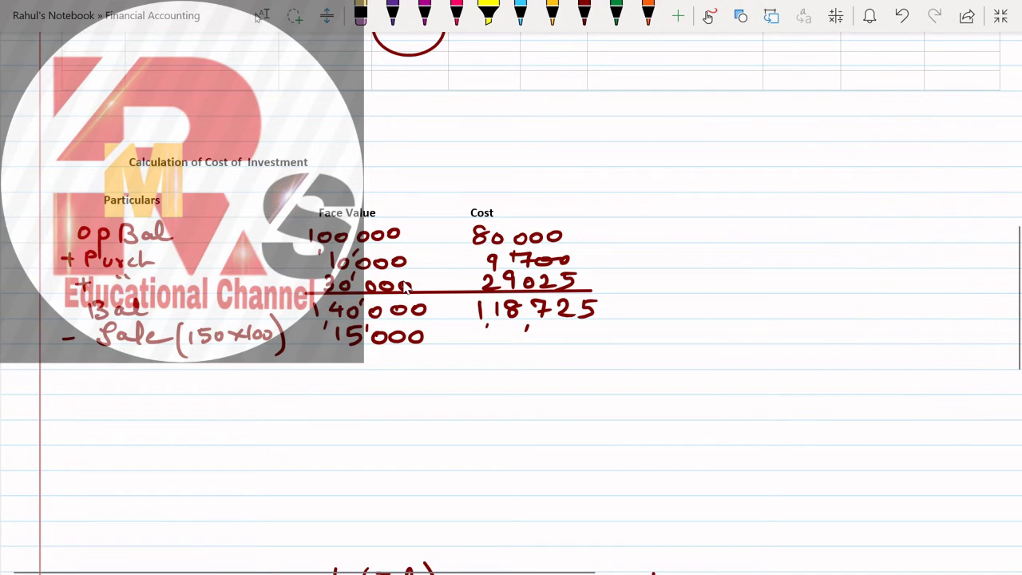
left_click_drag(421, 335, 471, 305)
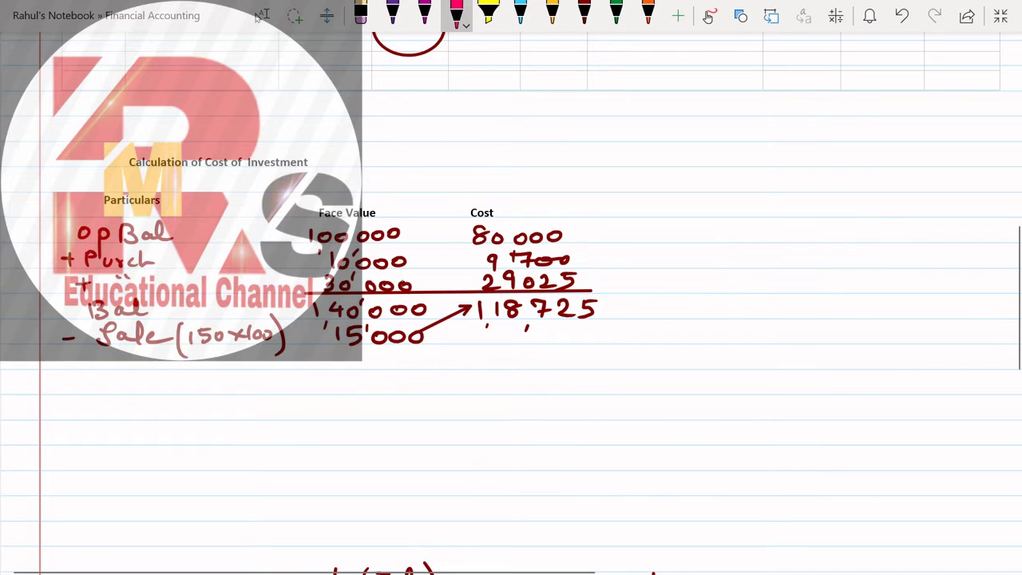
left_click(455, 11)
left_click(261, 15)
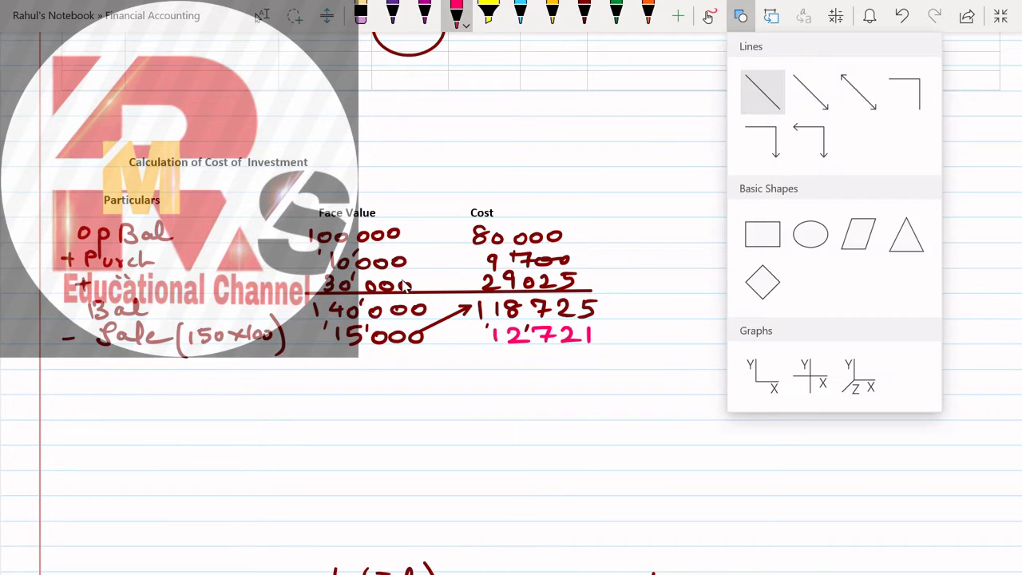
Step: Rule a pink line below the Sale row and label the row beneath it Balance
left_click(762, 91)
left_click_drag(318, 343, 599, 341)
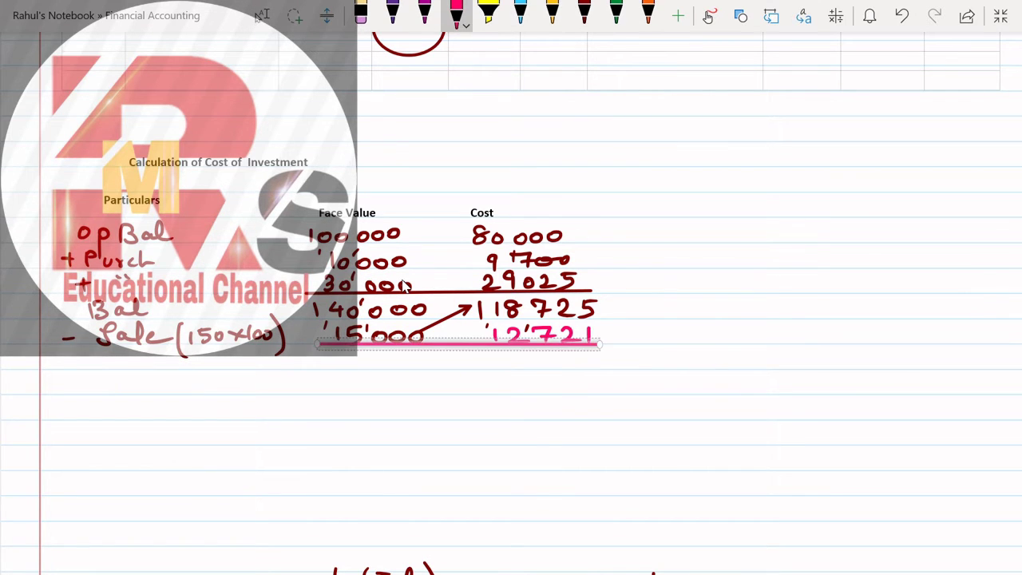
left_click_drag(119, 363, 119, 386)
mouse_move(121, 364)
left_mouse_down()
mouse_move(132, 369)
mouse_move(121, 386)
mouse_move(167, 386)
left_mouse_up()
left_click_drag(179, 377, 205, 388)
left_click_drag(211, 383, 220, 388)
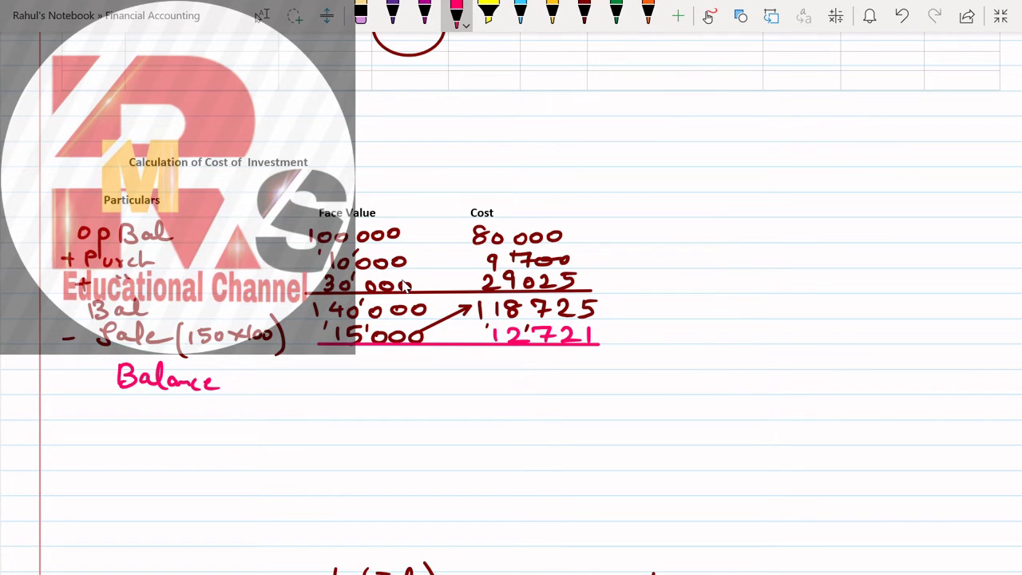
Step: Enter face value 125,000 and cost 106004 in the Balance row
left_click_drag(324, 368, 323, 387)
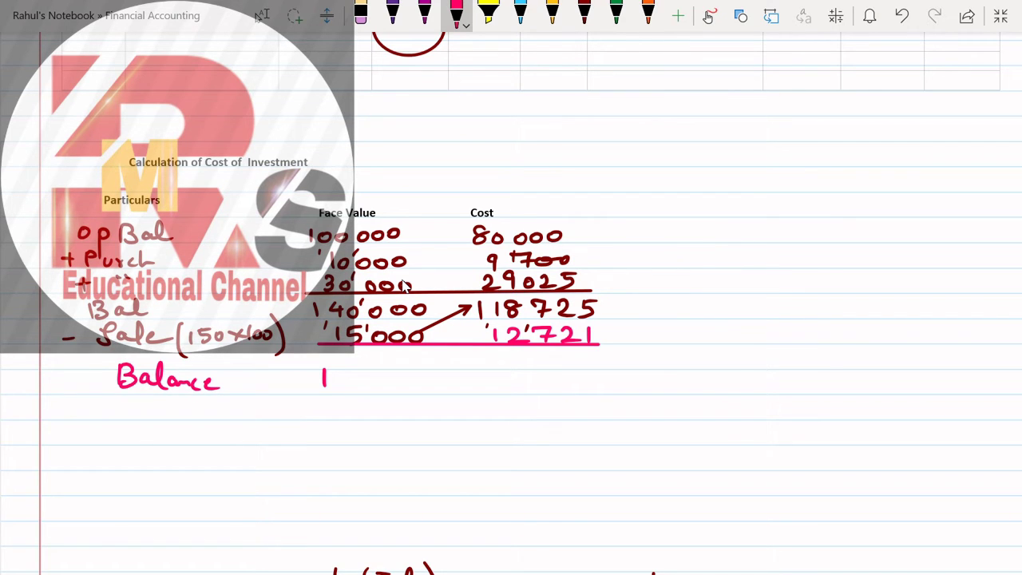
mouse_move(332, 389)
left_mouse_down()
mouse_move(329, 399)
mouse_move(375, 369)
mouse_move(367, 388)
left_mouse_up()
left_click_drag(386, 376, 387, 386)
left_click_drag(407, 373, 421, 374)
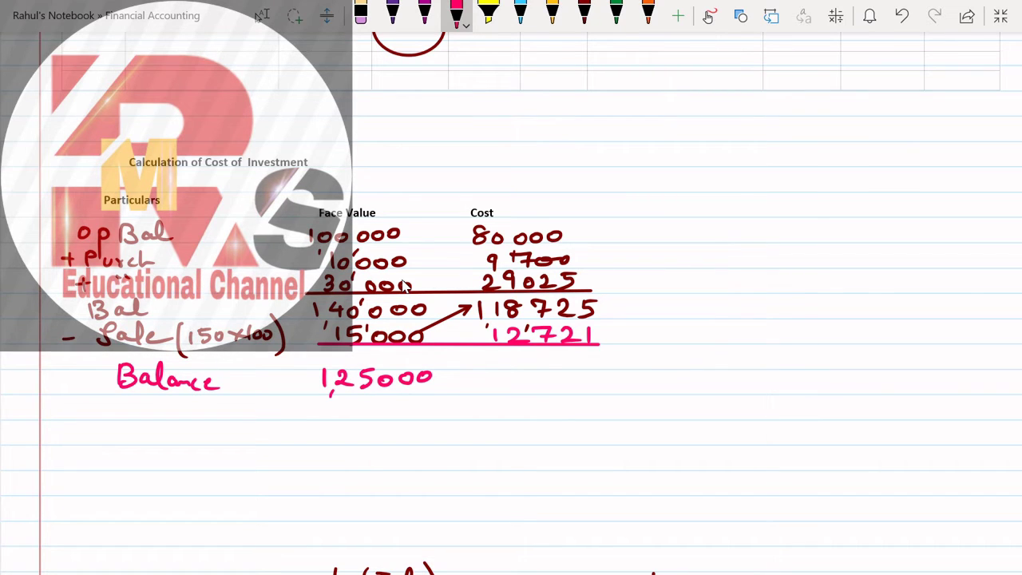
mouse_move(501, 375)
left_mouse_down()
mouse_move(500, 391)
mouse_move(522, 376)
mouse_move(584, 379)
left_mouse_up()
mouse_move(600, 372)
left_mouse_down()
mouse_move(596, 384)
mouse_move(613, 384)
left_mouse_up()
left_click_drag(608, 373, 606, 394)
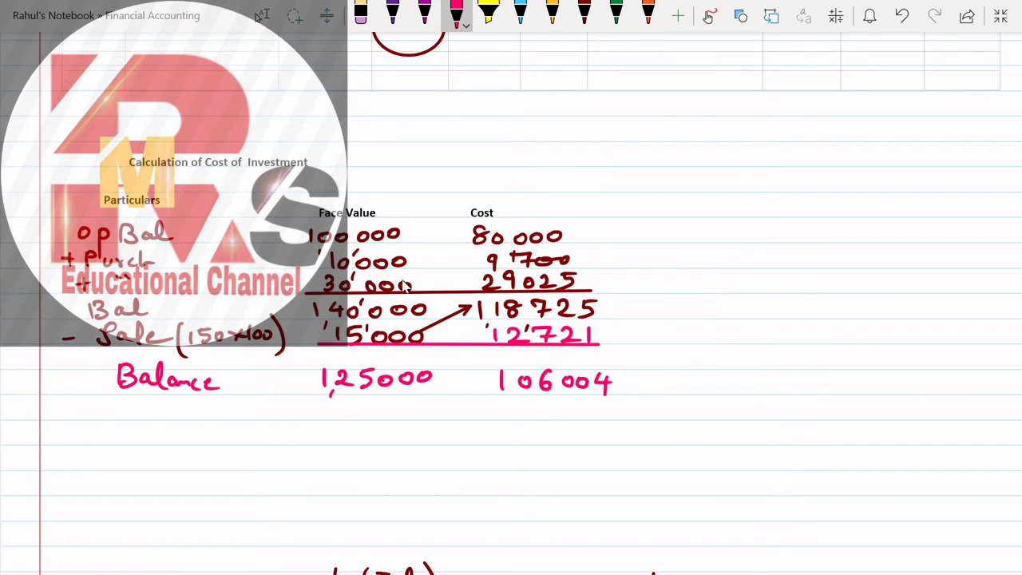
Step: Start an underlined P/L working beside the Cost column with the lines "S.P" and "- Cost"
mouse_move(727, 219)
left_mouse_down()
mouse_move(736, 198)
mouse_move(728, 209)
left_mouse_up()
mouse_move(751, 193)
left_mouse_down()
mouse_move(744, 223)
mouse_move(789, 217)
left_mouse_up()
mouse_move(691, 246)
left_mouse_down()
mouse_move(672, 267)
mouse_move(723, 250)
left_mouse_up()
left_click(697, 261)
left_click_drag(664, 285, 707, 292)
left_click_drag(715, 282, 742, 294)
left_click_drag(737, 277, 753, 277)
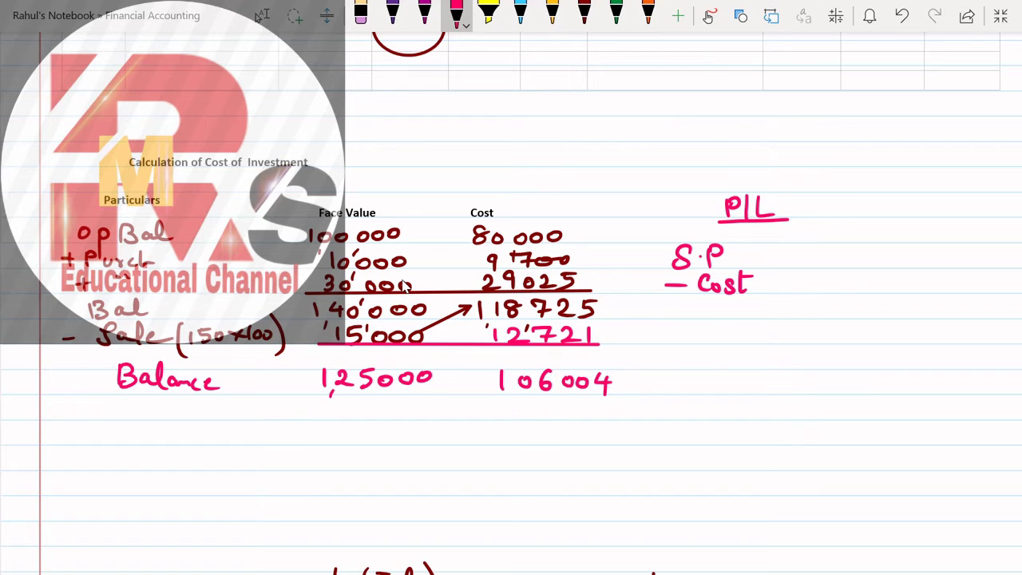
Step: Enter 12721 on the Cost line of the P/L working and write (150 x 99) beside S.P
left_click_drag(816, 273, 817, 289)
mouse_move(830, 271)
left_mouse_down()
mouse_move(861, 291)
mouse_move(862, 281)
left_mouse_up()
left_click_drag(876, 275, 894, 291)
left_click_drag(901, 270, 902, 294)
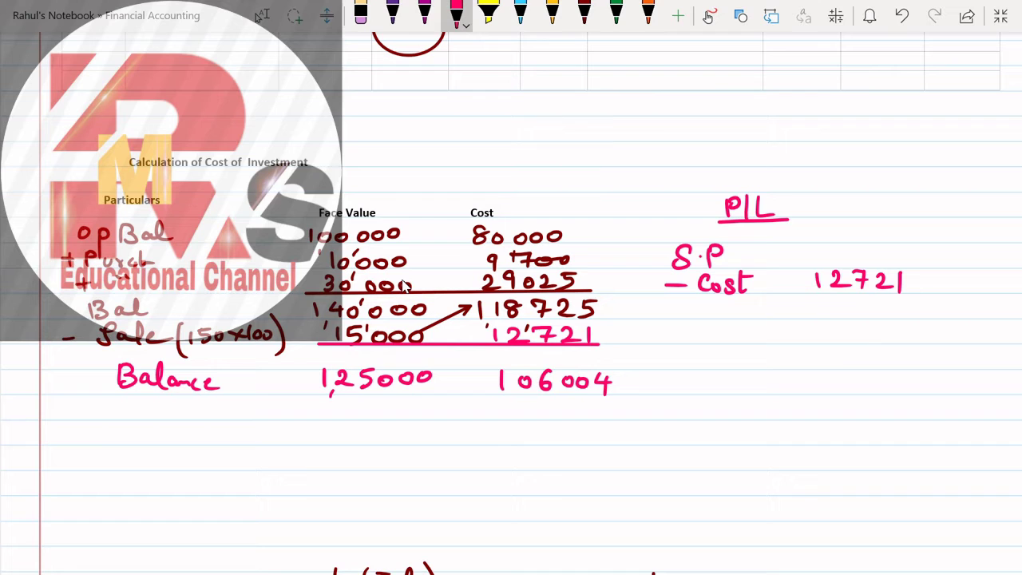
left_click_drag(602, 239, 602, 271)
mouse_move(613, 247)
left_mouse_down()
mouse_move(612, 260)
mouse_move(655, 238)
left_mouse_up()
mouse_move(641, 236)
left_mouse_down()
mouse_move(648, 250)
mouse_move(675, 239)
left_mouse_up()
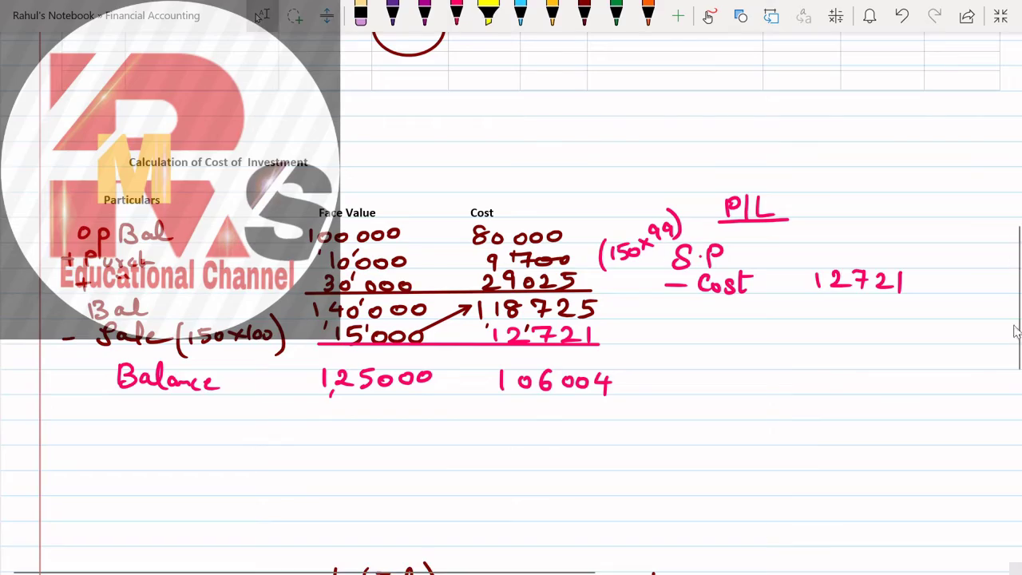
Step: Check the August sale price in the question and enter 14850 as the S.P in the P/L working
scroll(961, 483, "up", 6)
scroll(511, 319, "up", 3)
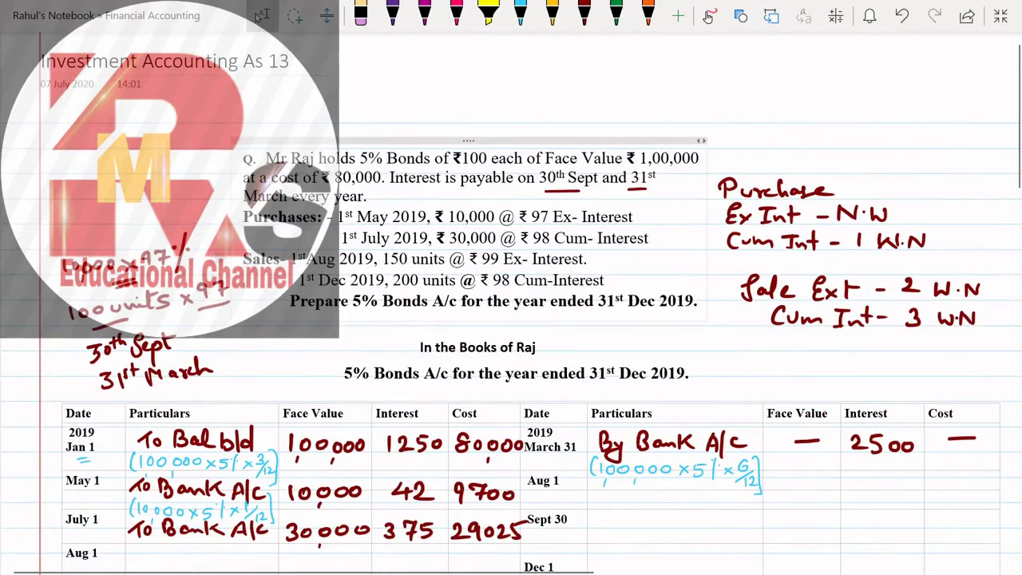
scroll(511, 304, "down", 1)
scroll(511, 319, "down", 8)
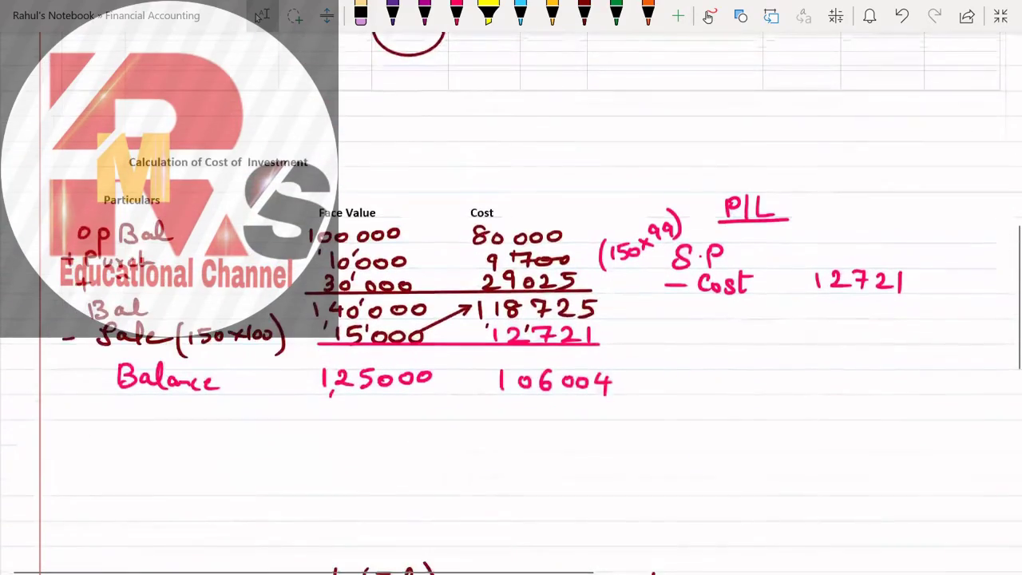
scroll(661, 165, "down", 1)
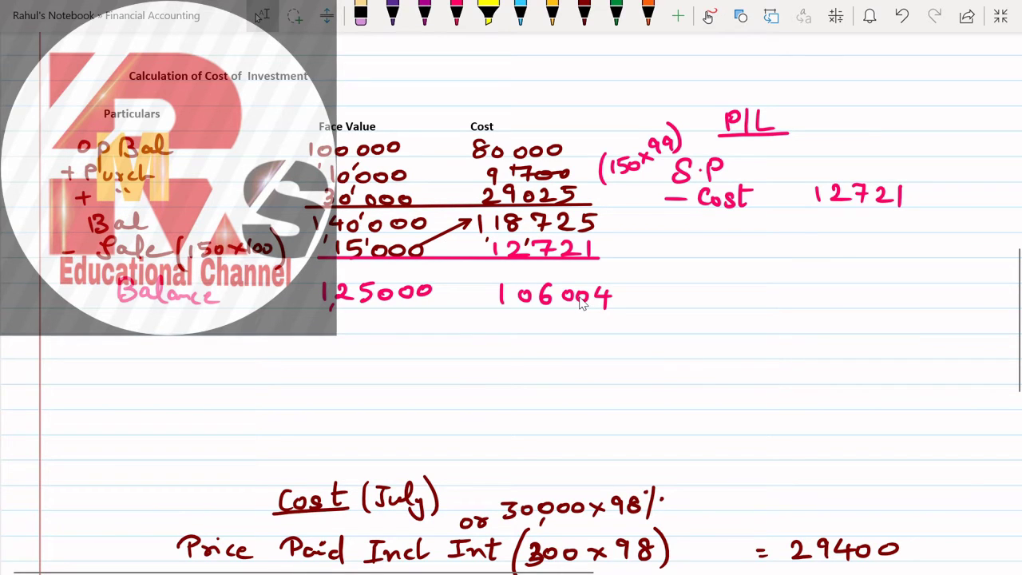
mouse_move(818, 153)
left_mouse_down()
mouse_move(819, 169)
mouse_move(846, 162)
left_mouse_up()
mouse_move(840, 153)
left_mouse_down()
mouse_move(840, 171)
mouse_move(862, 155)
mouse_move(876, 169)
mouse_move(906, 160)
left_mouse_up()
left_click(880, 158)
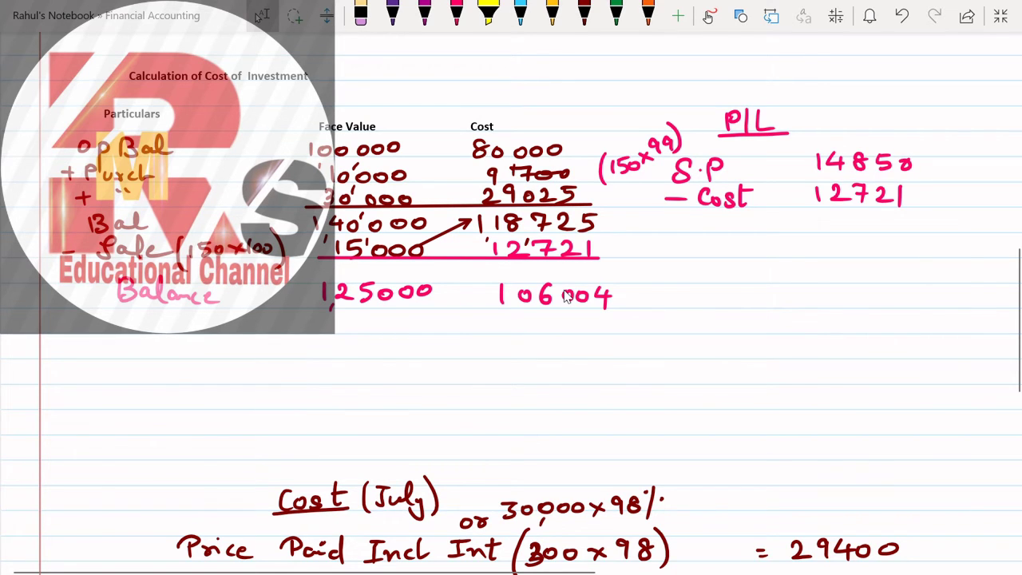
Step: Rule off the P/L amounts and write the Profit line with 2129 underlined
left_click(456, 14)
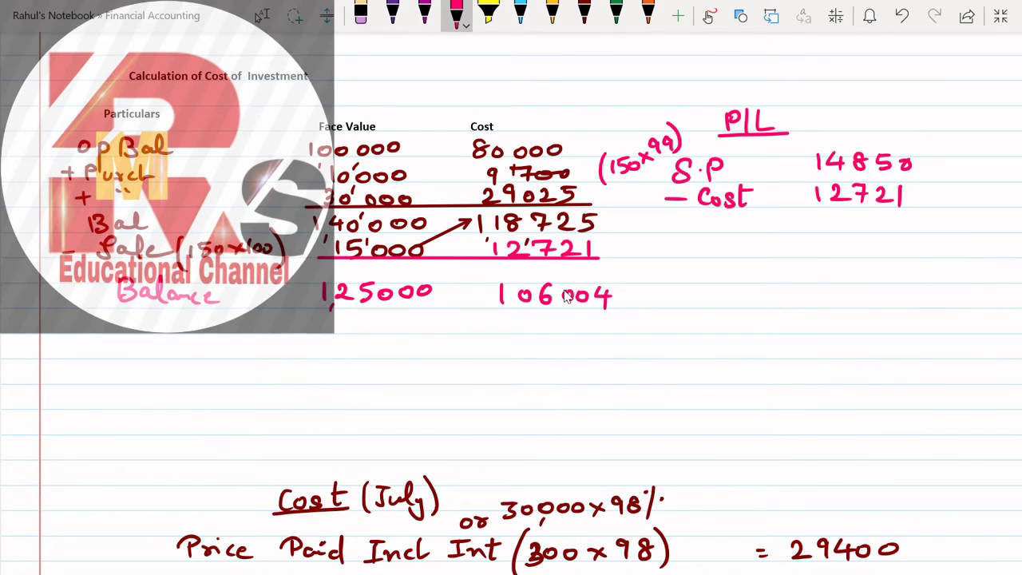
left_click(804, 213)
left_click_drag(804, 213, 905, 208)
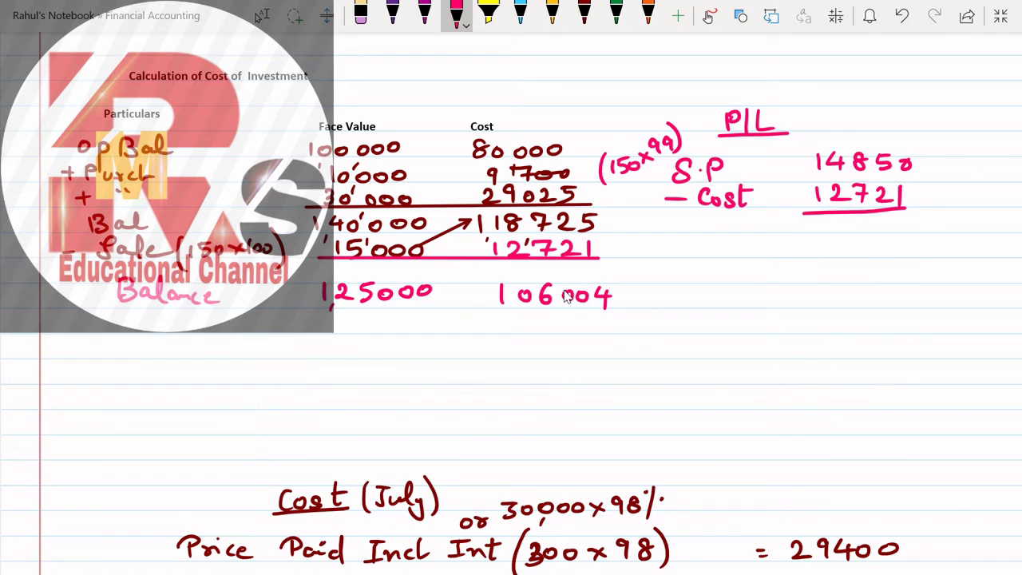
left_click_drag(681, 238, 681, 256)
mouse_move(672, 237)
left_mouse_down()
mouse_move(688, 233)
mouse_move(696, 254)
mouse_move(715, 243)
mouse_move(723, 283)
left_mouse_up()
left_click_drag(722, 248, 748, 241)
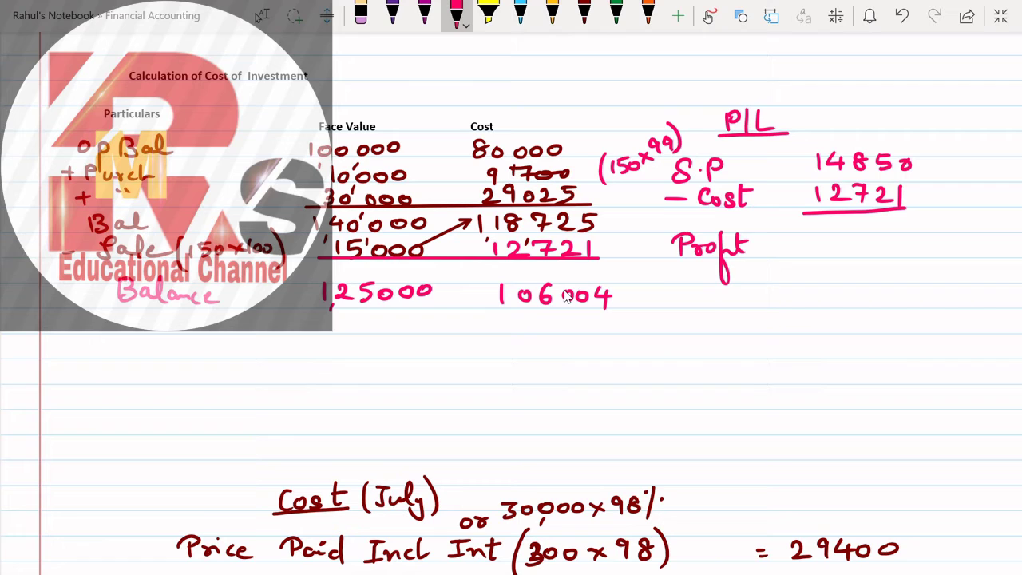
mouse_move(828, 240)
left_mouse_down()
mouse_move(840, 238)
mouse_move(845, 255)
left_mouse_up()
left_click_drag(854, 238, 856, 255)
left_click_drag(868, 238, 885, 255)
left_click_drag(895, 236, 890, 259)
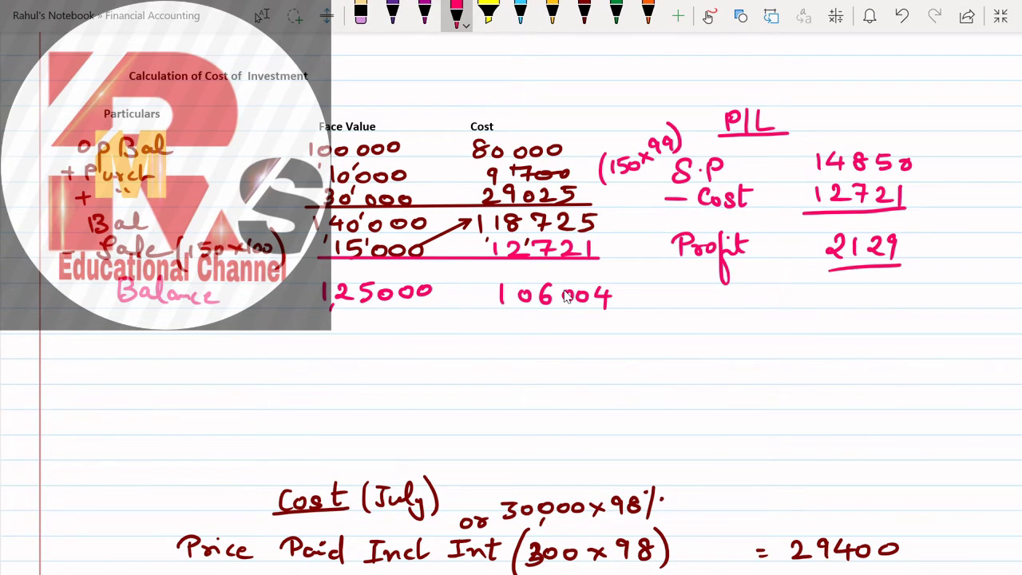
Step: Mark the P/L working in dark red with ticks beside the S.P and Profit amounts and a cross beside the Cost amount
left_click_drag(828, 272, 901, 263)
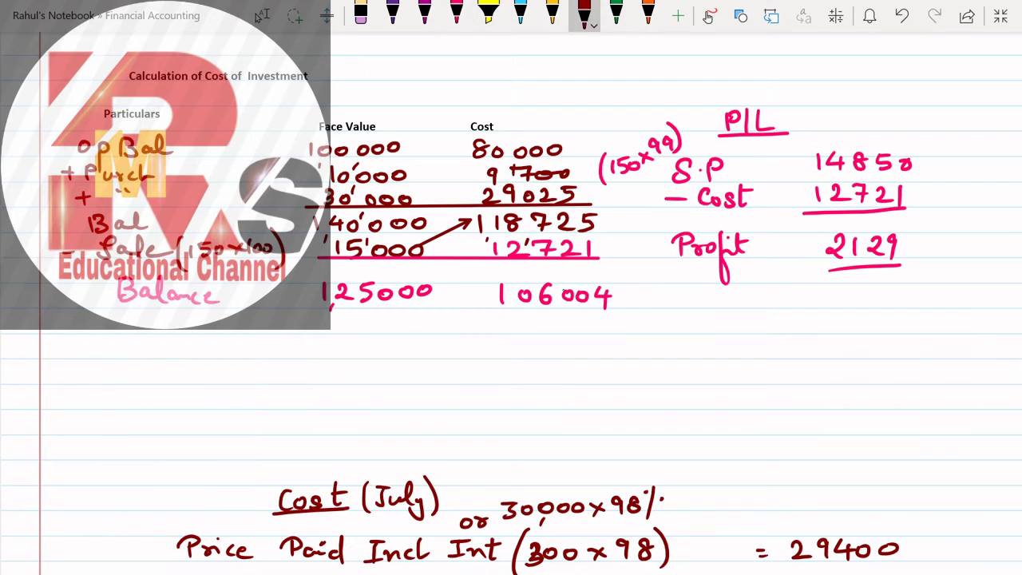
key("Escape")
left_click_drag(920, 166, 959, 153)
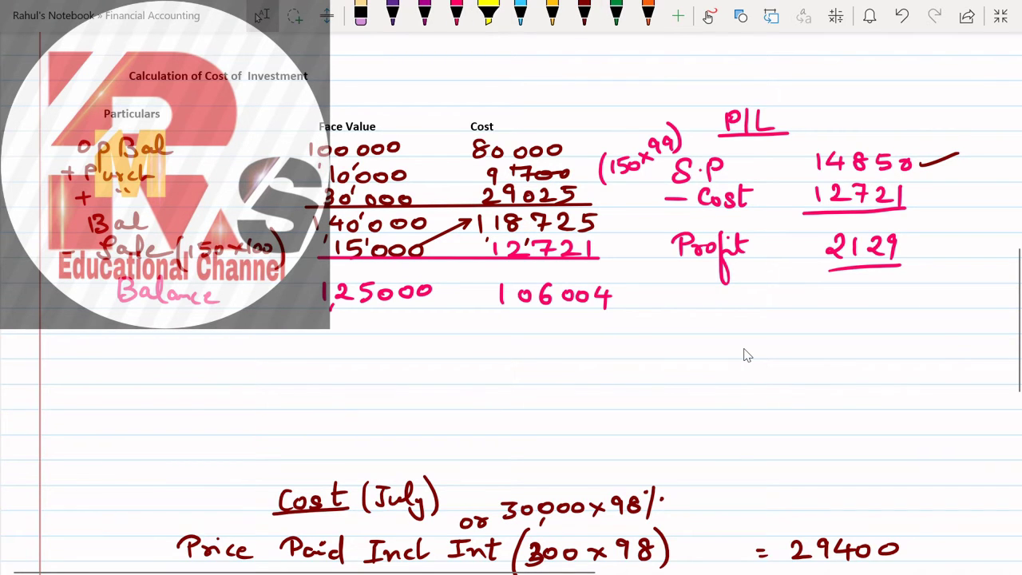
mouse_move(918, 186)
left_mouse_down()
mouse_move(937, 203)
mouse_move(915, 206)
left_mouse_up()
left_click_drag(911, 250, 951, 237)
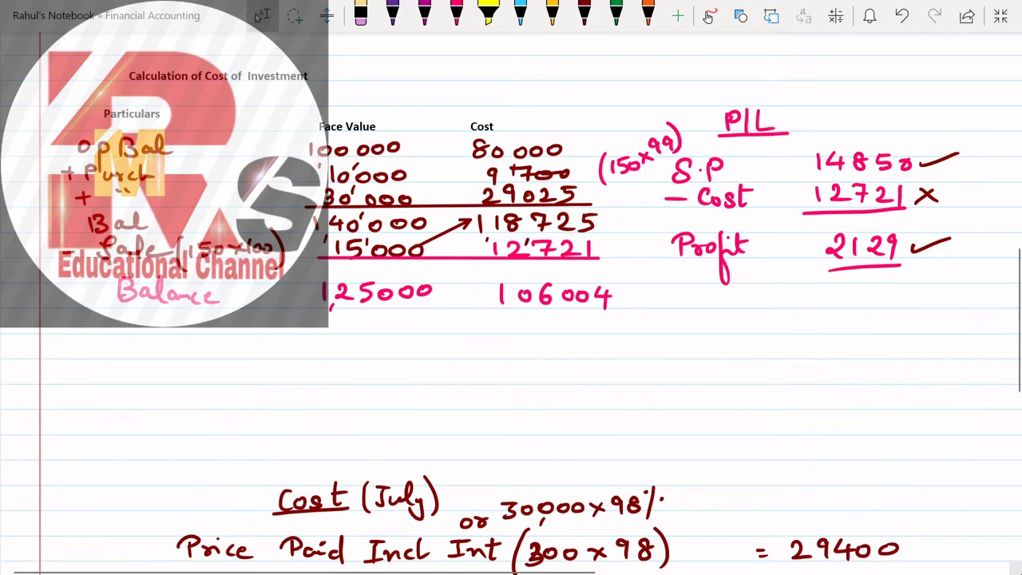
Step: Enter "By Bank A/c" on the Aug 1 credit row of the bonds account with face value 15000 and cost 14850
scroll(511, 319, "up", 8)
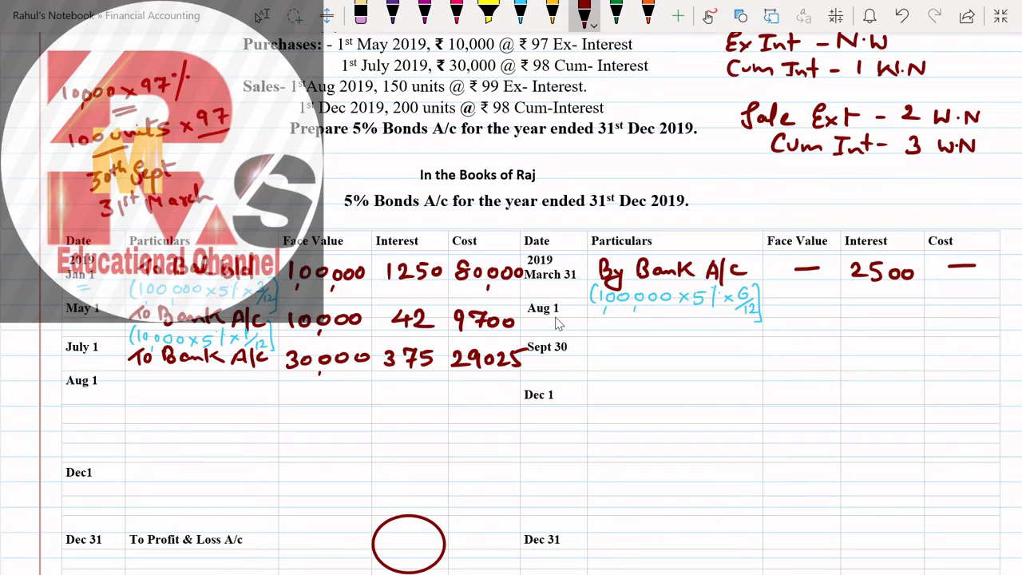
mouse_move(593, 311)
left_mouse_down()
mouse_move(615, 336)
mouse_move(652, 326)
left_mouse_up()
left_click_drag(655, 319, 704, 334)
left_click_drag(726, 317, 721, 325)
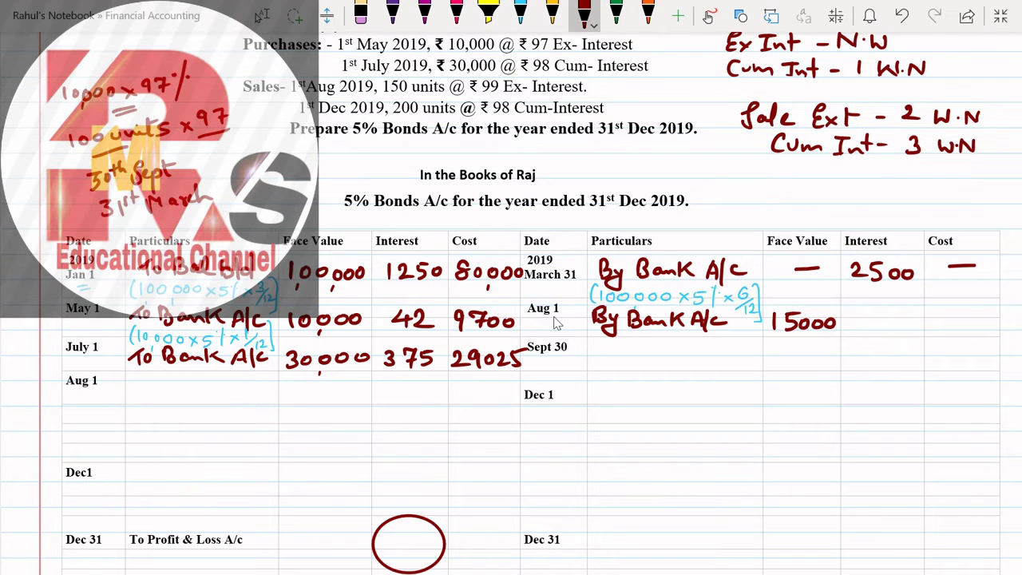
mouse_move(932, 313)
left_mouse_down()
mouse_move(930, 330)
mouse_move(953, 324)
left_mouse_up()
mouse_move(949, 316)
left_mouse_down()
mouse_move(950, 334)
mouse_move(962, 332)
left_mouse_up()
mouse_move(975, 317)
left_mouse_down()
mouse_move(983, 318)
mouse_move(973, 333)
mouse_move(993, 321)
left_mouse_up()
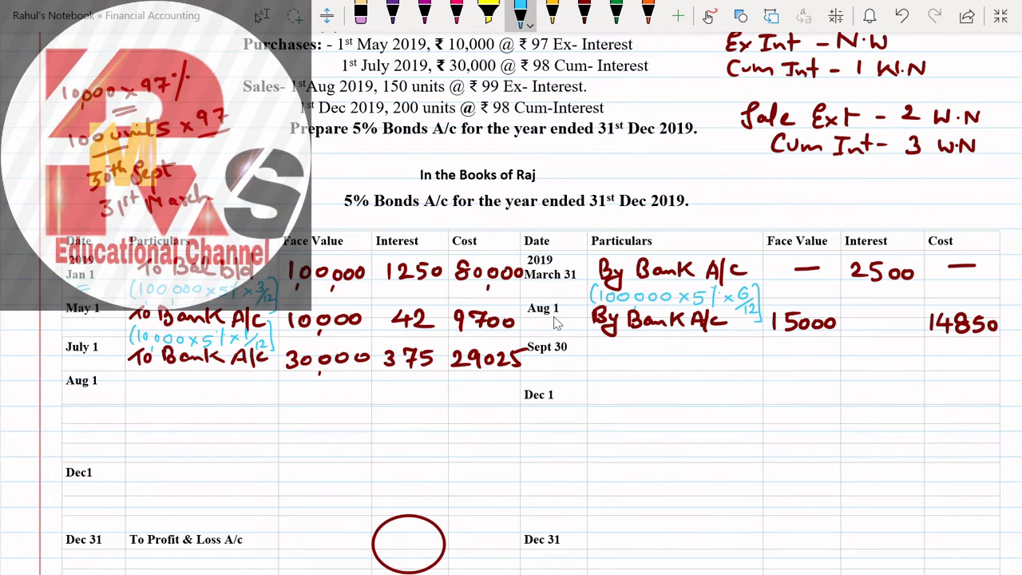
Step: Write the light blue interest working 15000 × 5% × 4/12 under the Aug 1 Bank entry and enter 250 as its interest in dark red
mouse_move(623, 332)
left_mouse_down()
mouse_move(624, 344)
mouse_move(639, 344)
left_mouse_up()
left_click_drag(650, 335, 696, 344)
mouse_move(696, 336)
left_mouse_down()
mouse_move(686, 344)
mouse_move(737, 343)
left_mouse_up()
mouse_move(736, 335)
left_mouse_down()
mouse_move(728, 342)
mouse_move(749, 338)
mouse_move(749, 350)
left_mouse_up()
left_click_drag(751, 343, 760, 352)
left_click(584, 14)
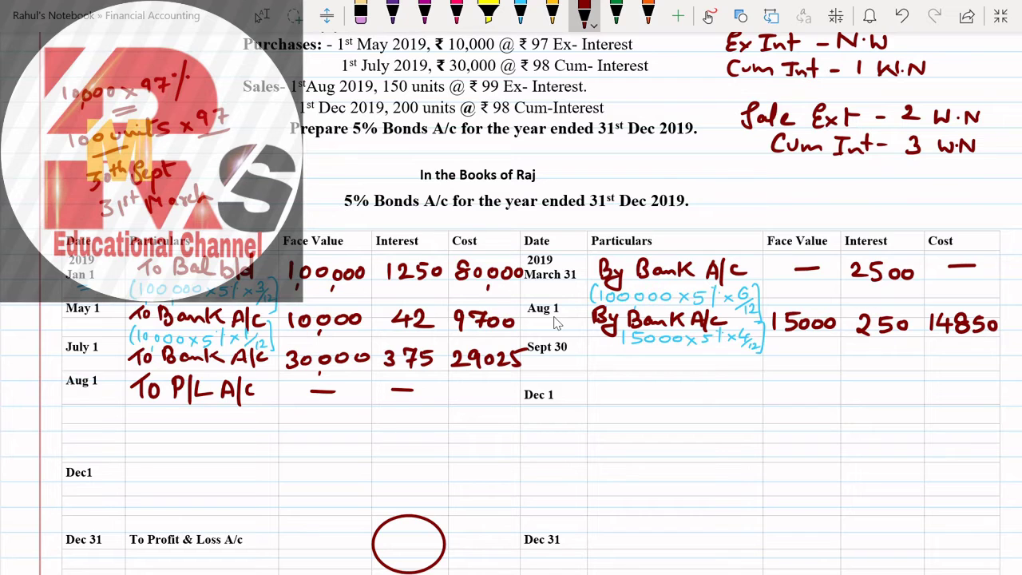
Step: Enter 2129 as cost for the Aug 1 "To P/L A/c" entry and add Sept 30 "By Bank A/c" with dashes for face value and cost
mouse_move(454, 384)
left_mouse_down()
mouse_move(459, 401)
mouse_move(471, 401)
left_mouse_up()
mouse_move(477, 383)
left_mouse_down()
mouse_move(476, 401)
mouse_move(506, 394)
mouse_move(506, 405)
left_mouse_up()
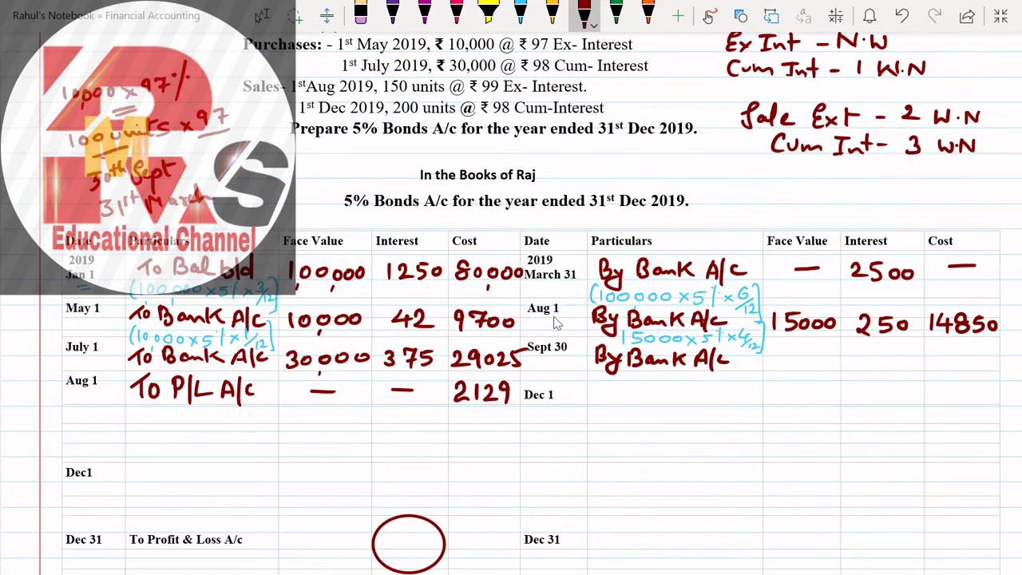
left_click_drag(787, 360, 809, 361)
left_click_drag(946, 360, 964, 359)
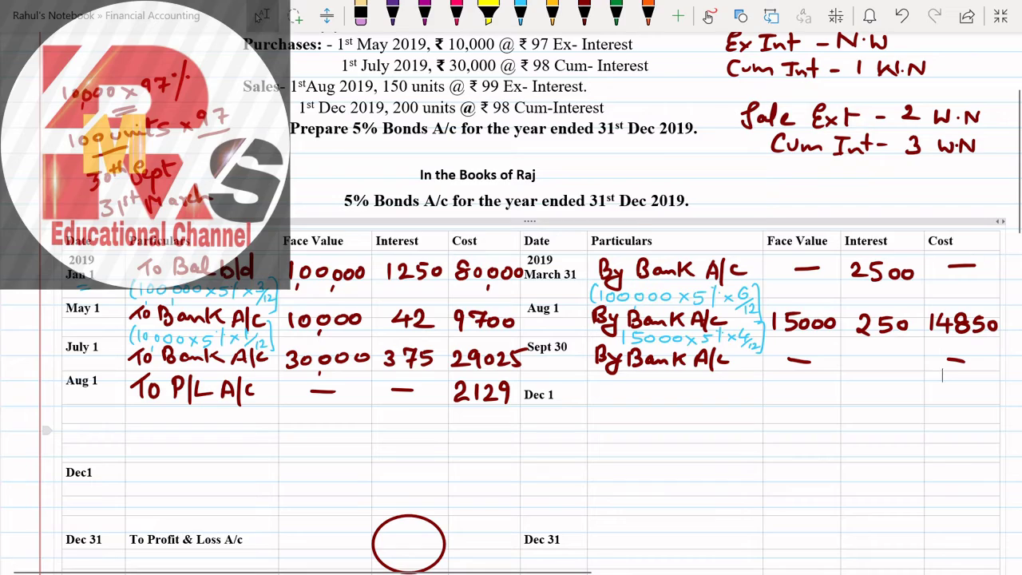
Step: Check the remaining face value in the cost calculation and write (1,25000 × 5% × 6/12) in light blue under the Sept 30 Bank entry
scroll(510, 304, "down", 5)
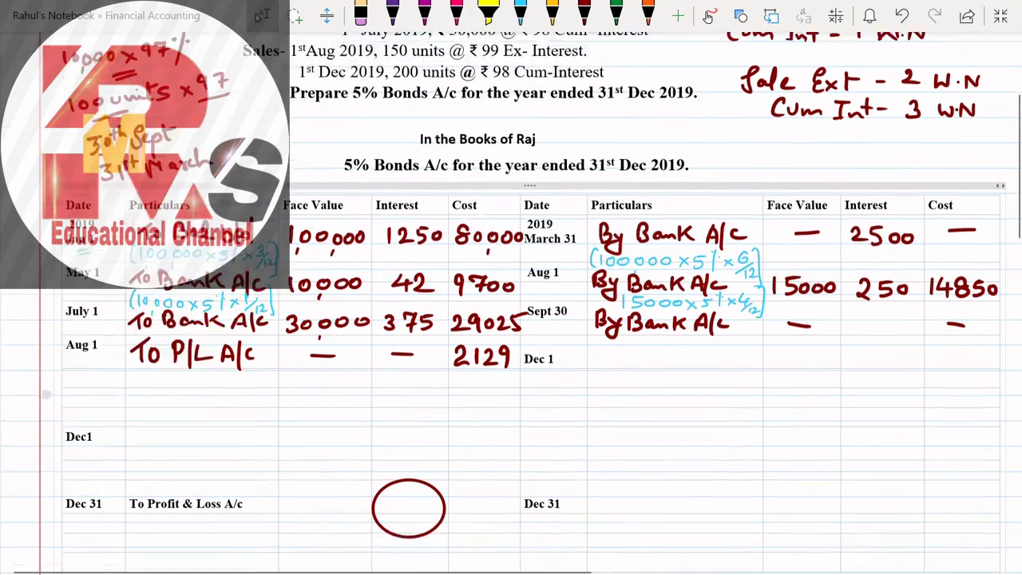
scroll(511, 303, "down", 3)
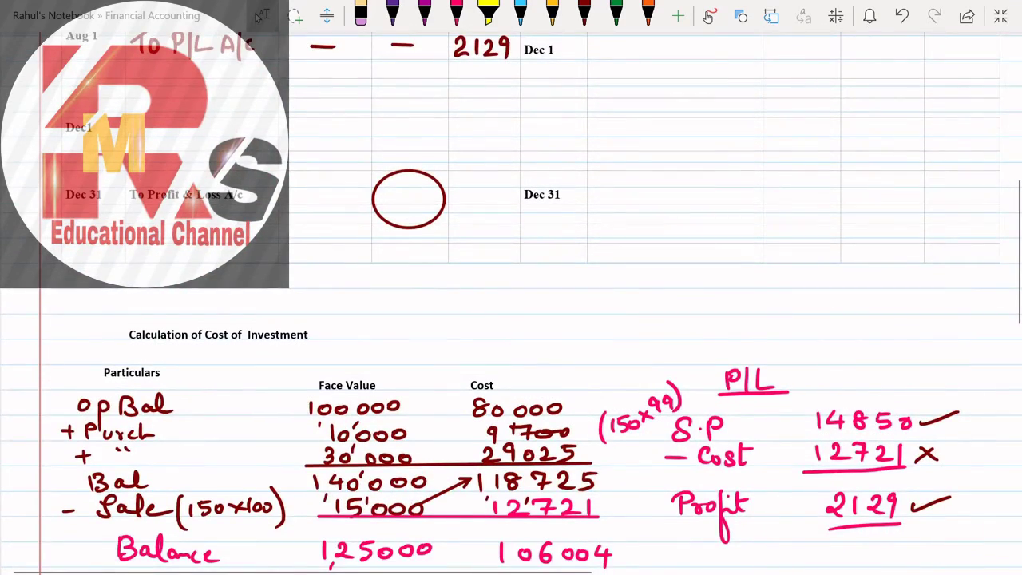
scroll(511, 303, "down", 4)
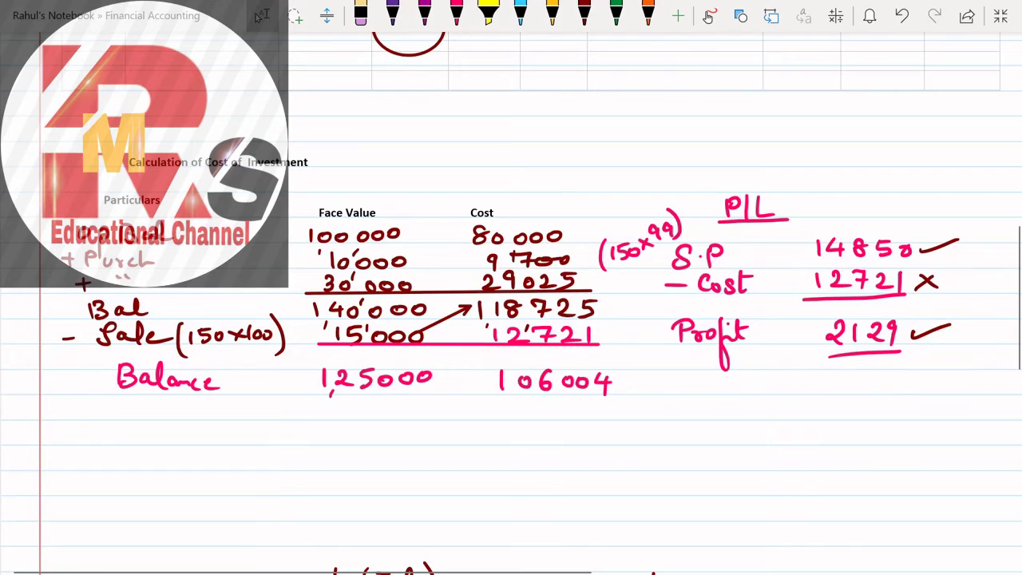
scroll(511, 304, "up", 10)
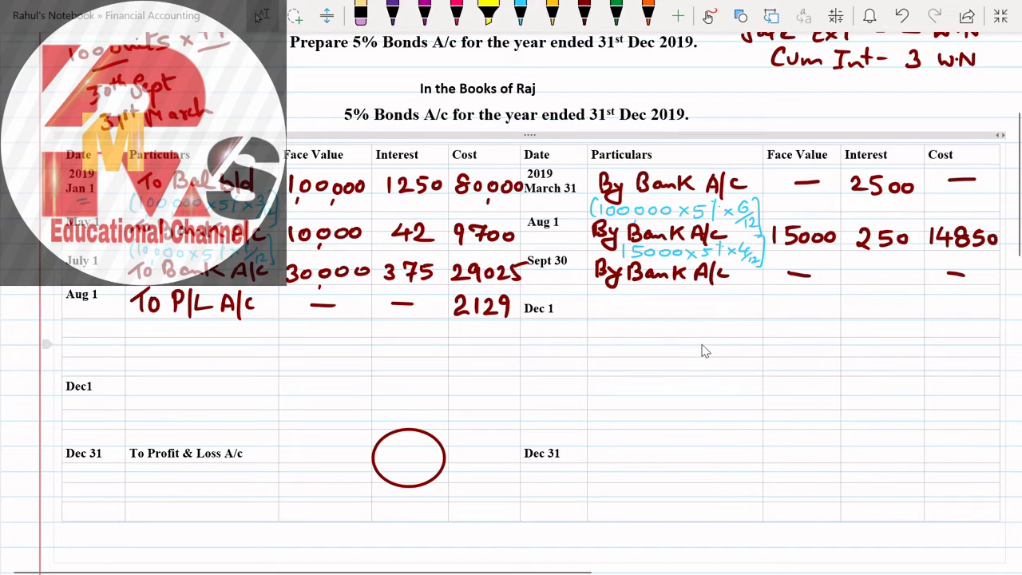
left_click(520, 15)
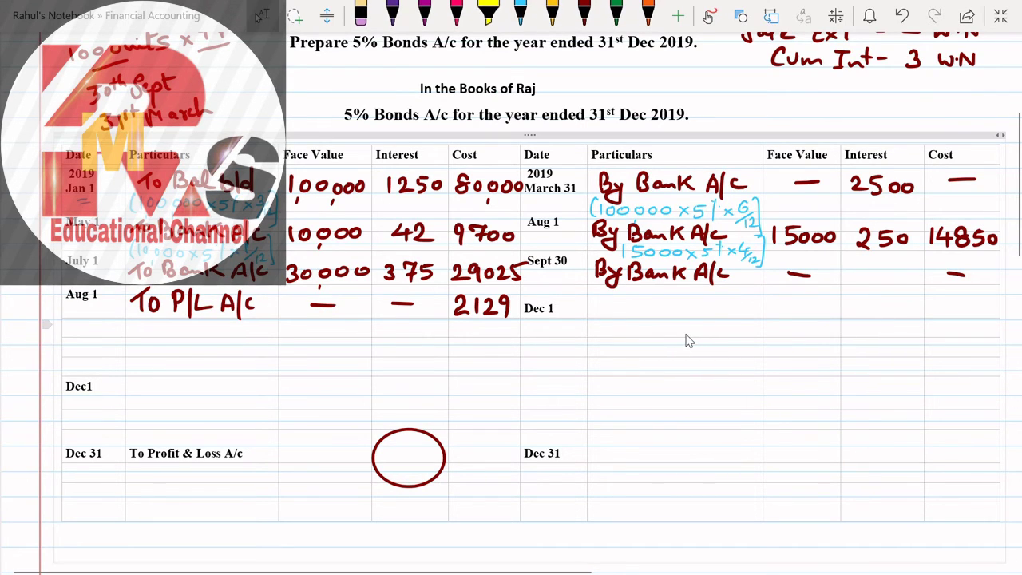
left_click_drag(597, 281, 597, 302)
mouse_move(604, 291)
left_mouse_down()
mouse_move(609, 302)
mouse_move(701, 297)
mouse_move(690, 299)
left_mouse_up()
left_click_drag(721, 288, 711, 298)
mouse_move(726, 280)
left_mouse_down()
mouse_move(725, 293)
mouse_move(741, 297)
left_mouse_up()
left_click_drag(741, 289, 733, 297)
left_click_drag(751, 281, 743, 311)
left_click_drag(745, 303, 750, 312)
left_click_drag(756, 272, 760, 311)
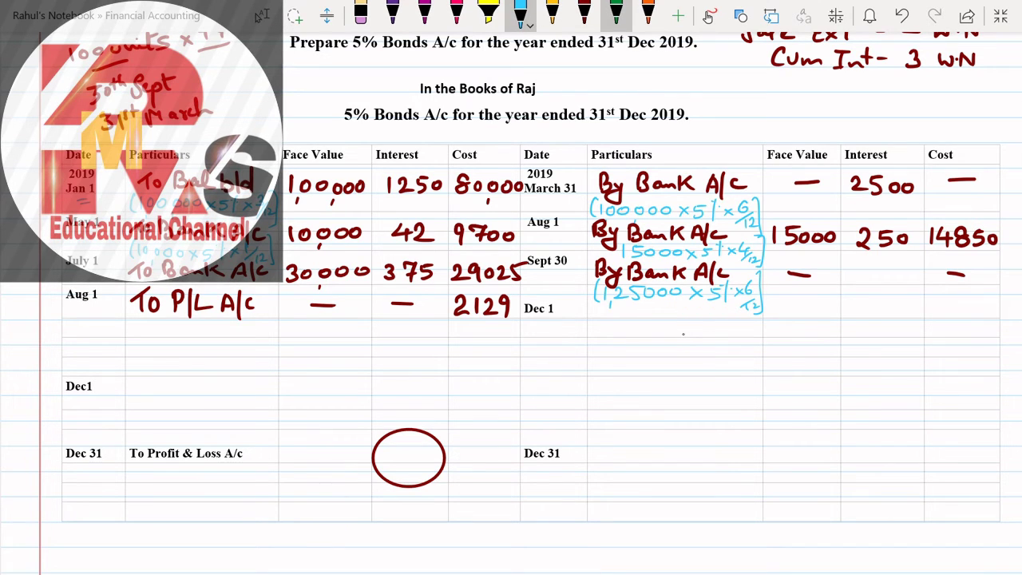
Step: Enter 3125 in dark red as the interest of the Sept 30 Bank entry
left_click(583, 12)
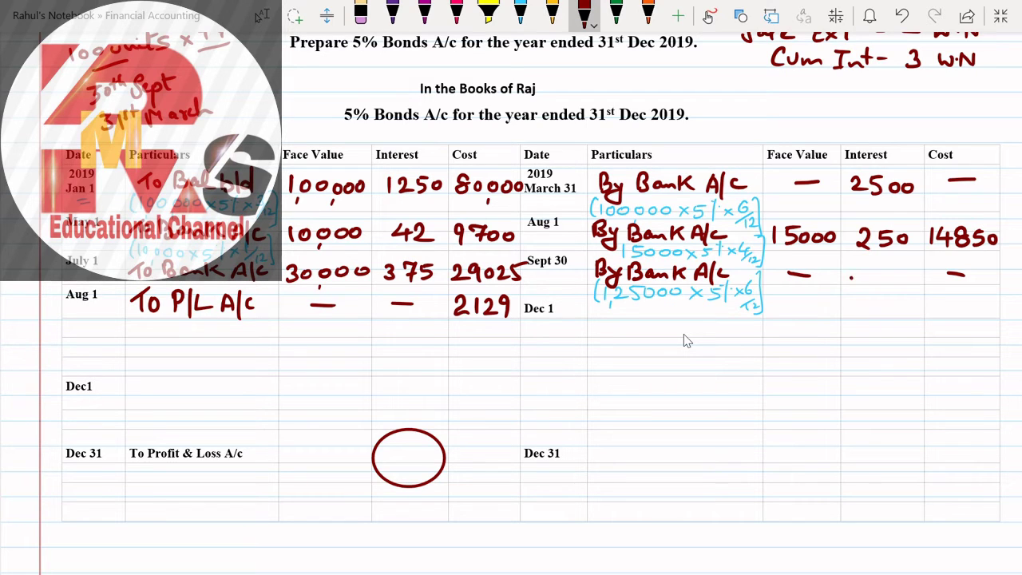
mouse_move(850, 276)
left_mouse_down()
mouse_move(862, 285)
mouse_move(852, 295)
left_mouse_up()
mouse_move(871, 276)
left_mouse_down()
mouse_move(871, 294)
mouse_move(898, 293)
left_mouse_up()
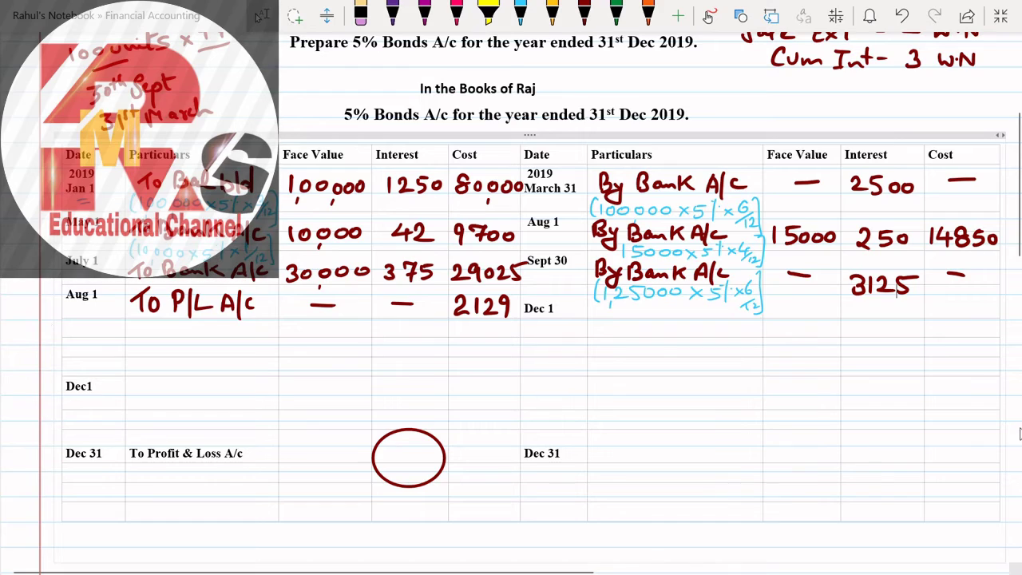
Step: Review the question's December sale and start a working headed "1] Calⁿ of S.P", underlined, below the July cost working
scroll(511, 303, "up", 3)
scroll(511, 303, "up", 2)
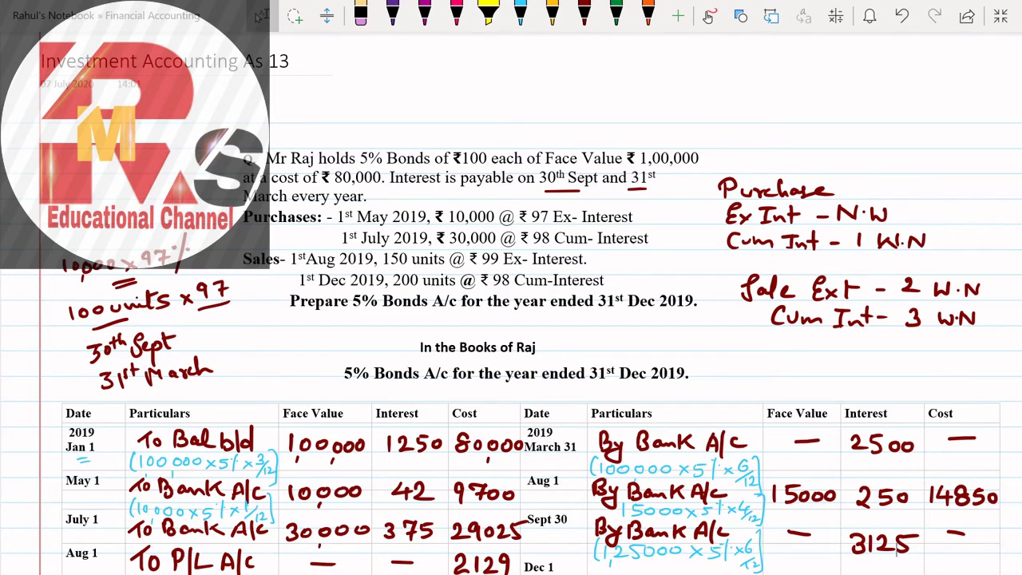
scroll(559, 359, "down", 15)
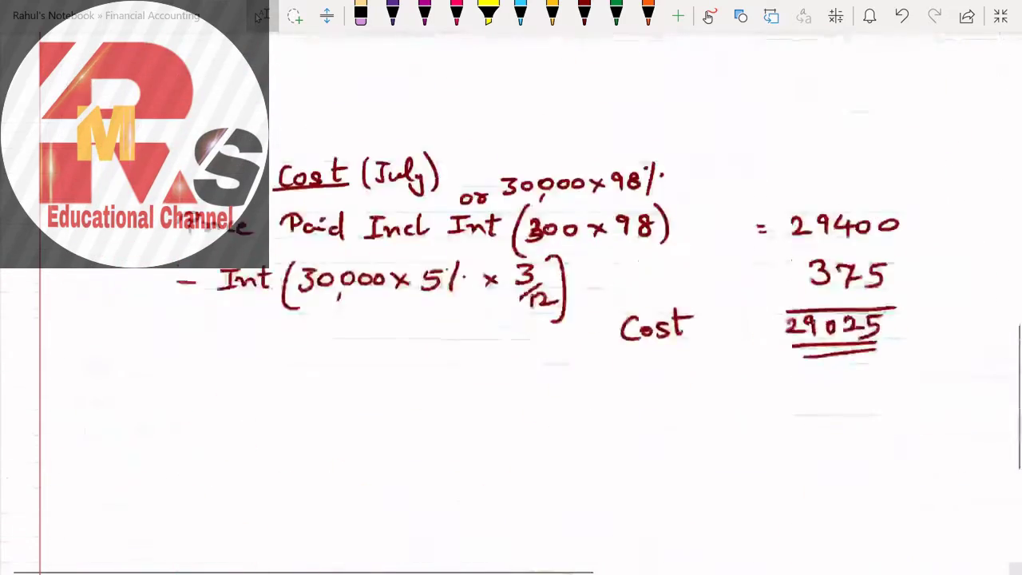
scroll(559, 320, "down", 4)
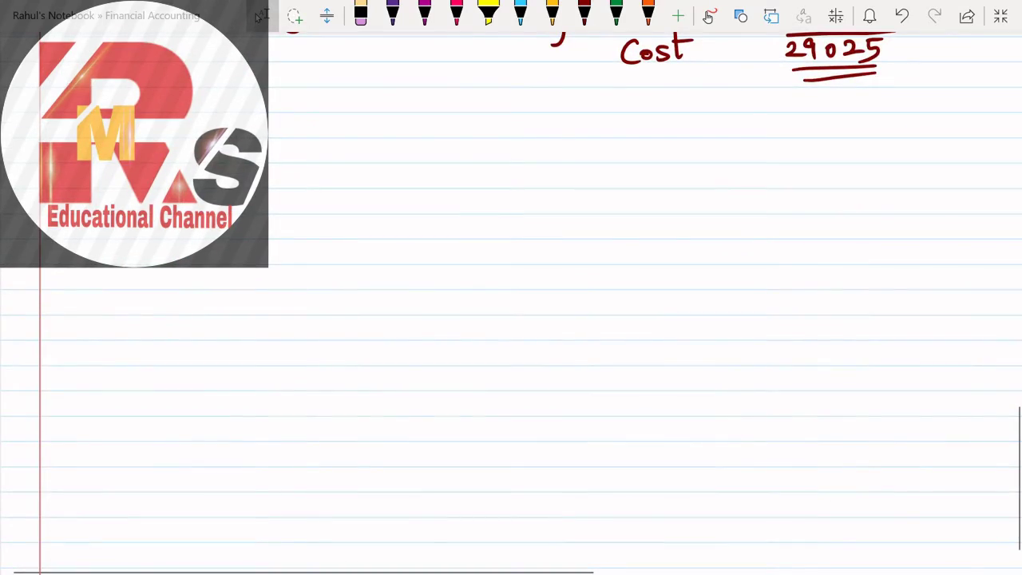
left_click(584, 13)
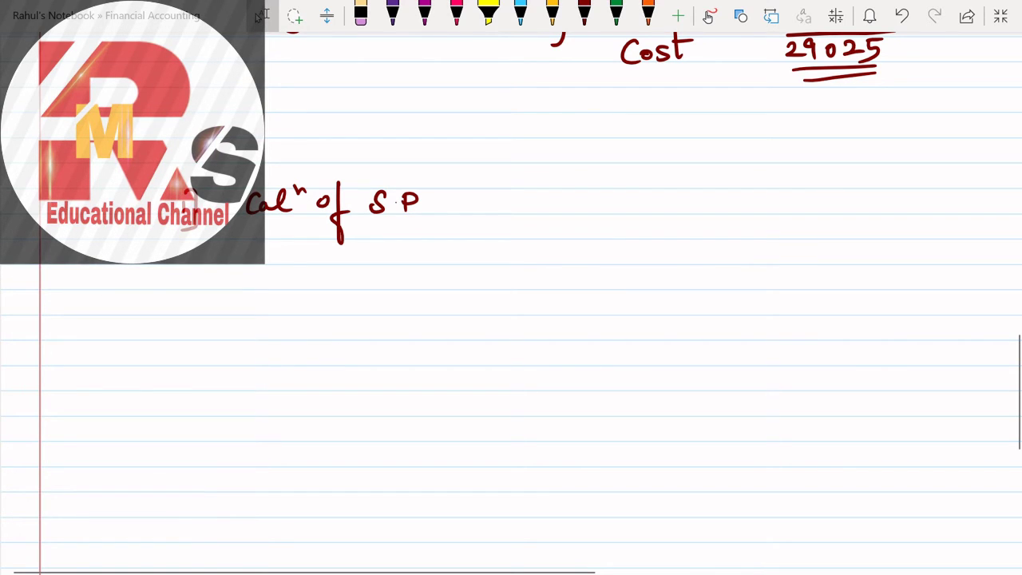
left_click(584, 12)
left_click_drag(247, 221, 383, 219)
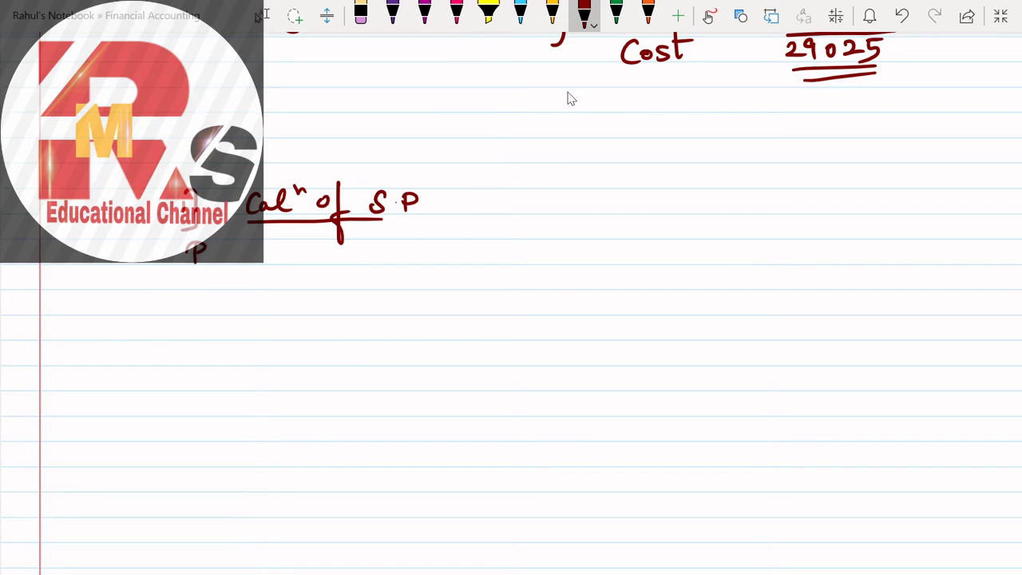
Step: Write the line "Price Received Incl Int" under the S.P calculation heading
mouse_move(214, 250)
left_mouse_down()
mouse_move(308, 269)
mouse_move(396, 260)
mouse_move(391, 272)
mouse_move(440, 244)
mouse_move(431, 261)
left_mouse_up()
left_click_drag(423, 262, 455, 264)
mouse_move(469, 255)
left_mouse_down()
mouse_move(484, 266)
mouse_move(522, 243)
left_mouse_up()
left_click_drag(519, 244, 520, 265)
mouse_move(527, 264)
left_mouse_down()
mouse_move(535, 254)
mouse_move(544, 265)
left_mouse_up()
mouse_move(555, 239)
left_mouse_down()
mouse_move(557, 265)
mouse_move(565, 248)
left_mouse_up()
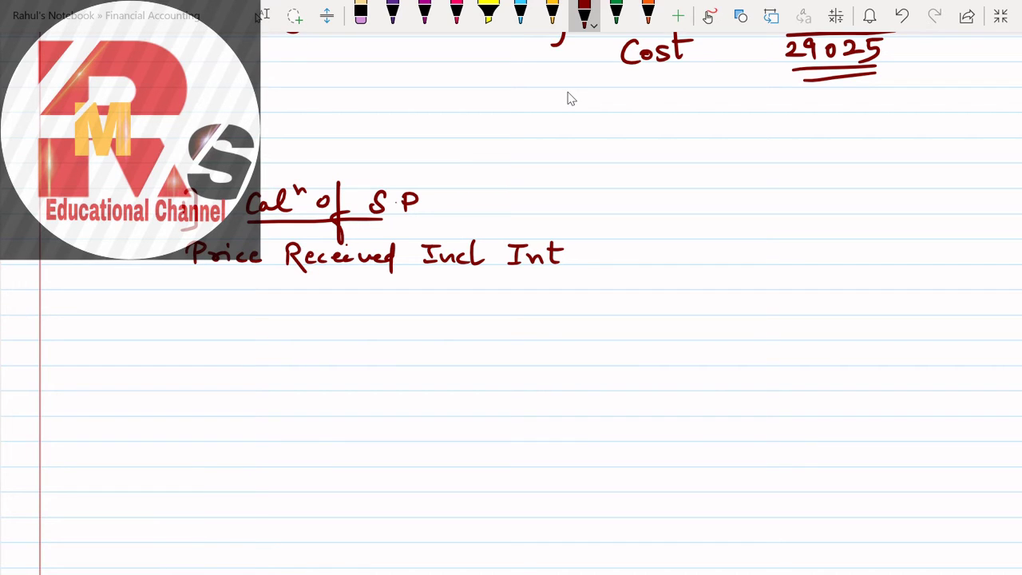
key("Escape")
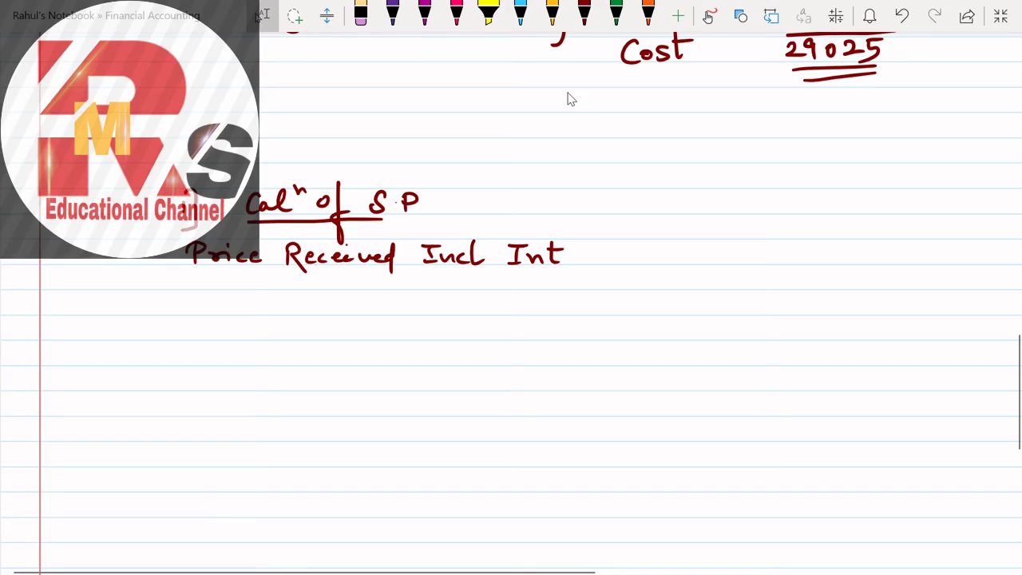
Step: Check the December sale terms in the question and complete the price received line with (200 × 98) = 19600
scroll(571, 98, "up", 15)
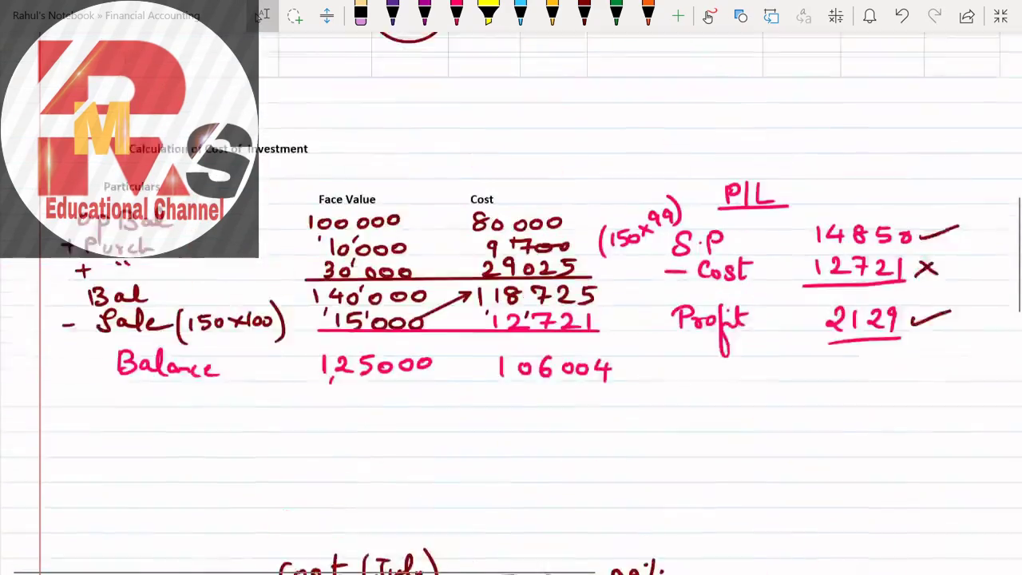
scroll(511, 304, "up", 6)
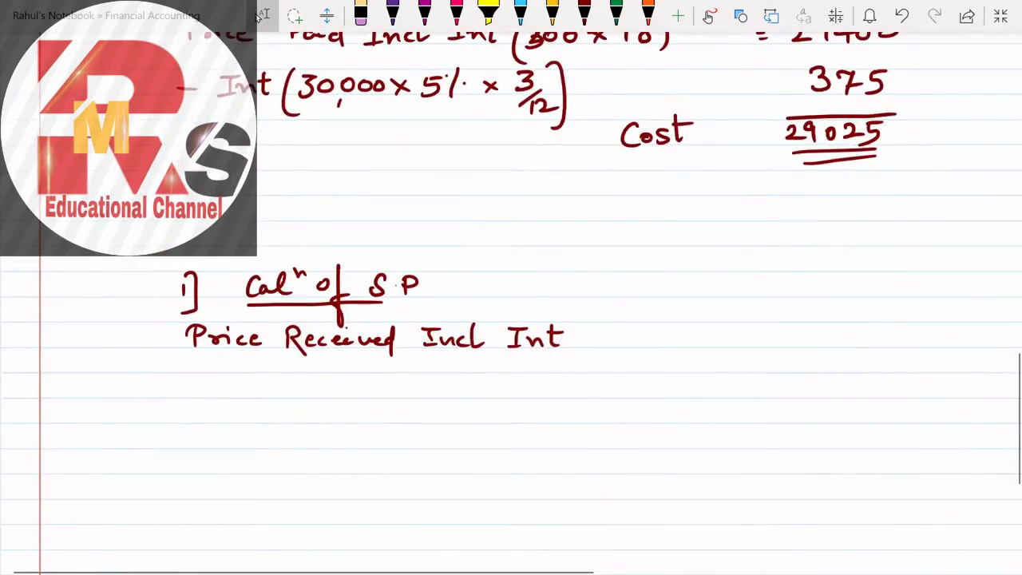
left_click(584, 15)
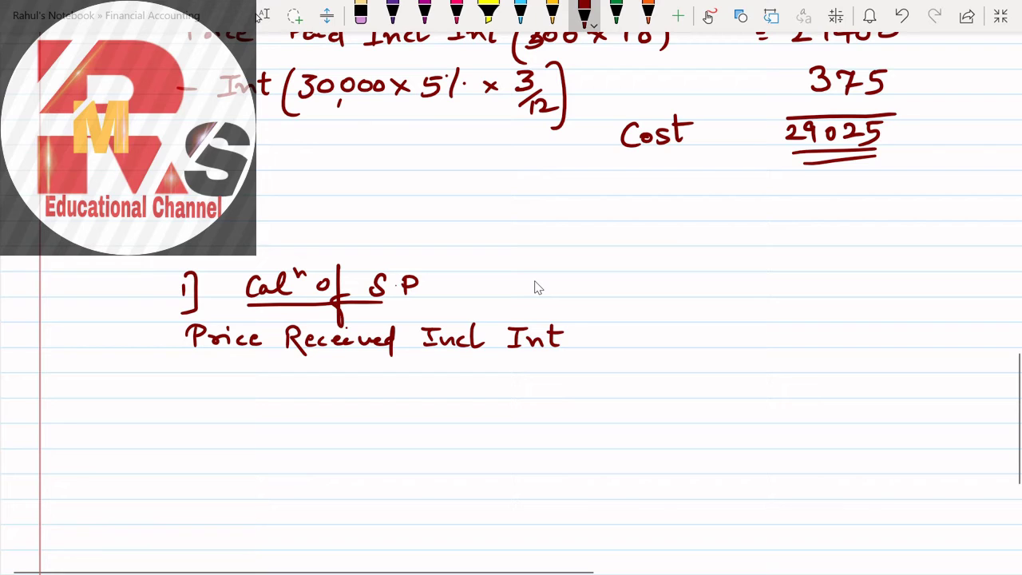
mouse_move(586, 323)
left_mouse_down()
mouse_move(573, 359)
mouse_move(619, 335)
mouse_move(675, 345)
left_mouse_up()
mouse_move(674, 332)
left_mouse_down()
mouse_move(656, 344)
mouse_move(686, 343)
mouse_move(707, 328)
mouse_move(719, 358)
mouse_move(776, 339)
left_mouse_up()
left_click_drag(763, 346, 870, 334)
mouse_move(891, 333)
left_mouse_down()
mouse_move(882, 340)
mouse_move(891, 334)
left_mouse_up()
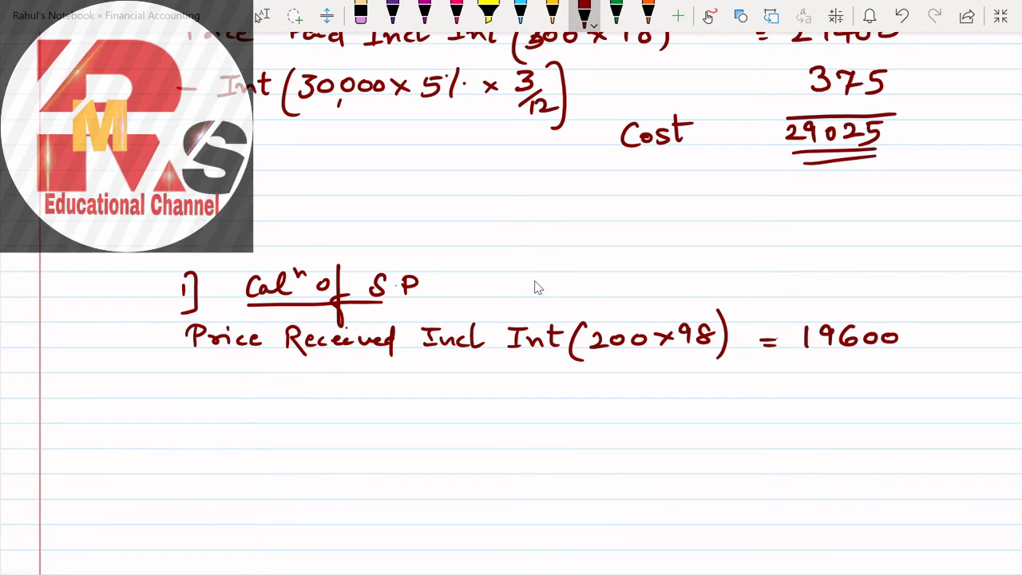
Step: Start the interest deduction line below the price received with "- Int (20,000 × 5% ×"
left_click_drag(214, 365, 272, 356)
mouse_move(261, 356)
left_mouse_down()
mouse_move(259, 376)
mouse_move(292, 375)
mouse_move(299, 363)
mouse_move(327, 396)
mouse_move(345, 366)
left_mouse_up()
mouse_move(360, 383)
left_mouse_down()
mouse_move(357, 393)
mouse_move(363, 366)
mouse_move(395, 365)
left_mouse_up()
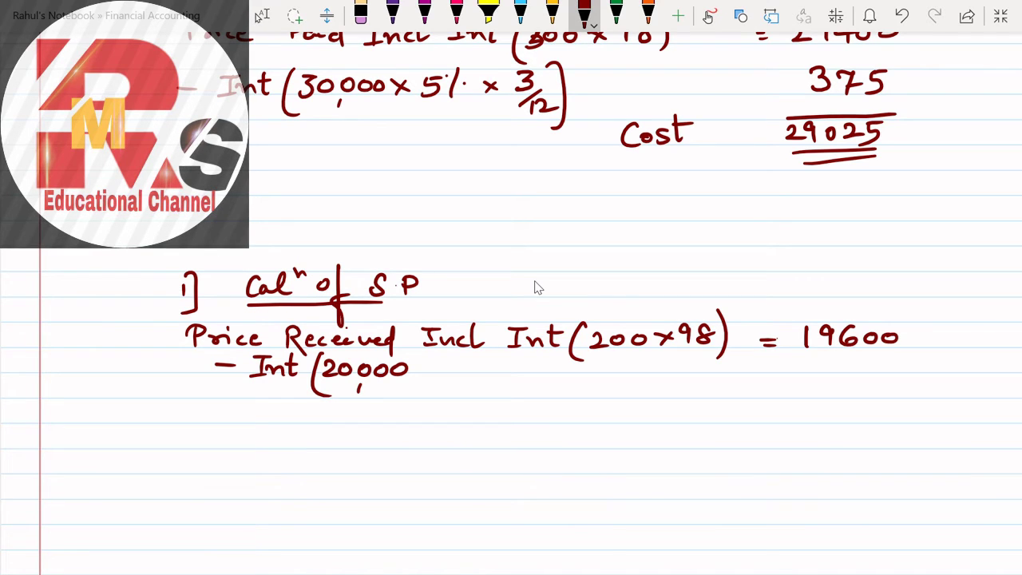
left_click_drag(419, 364, 433, 378)
mouse_move(434, 365)
left_mouse_down()
mouse_move(420, 382)
mouse_move(466, 365)
mouse_move(447, 381)
left_mouse_up()
mouse_move(482, 355)
left_mouse_down()
mouse_move(471, 387)
mouse_move(516, 381)
left_mouse_up()
left_click(472, 360)
left_click(488, 371)
left_click_drag(515, 365, 500, 383)
Step: Check the interest dates in the question, add "(Dec 1)" to the S.P heading and complete the interest fraction with 2/12 and a closing bracket
scroll(537, 288, "up", 13)
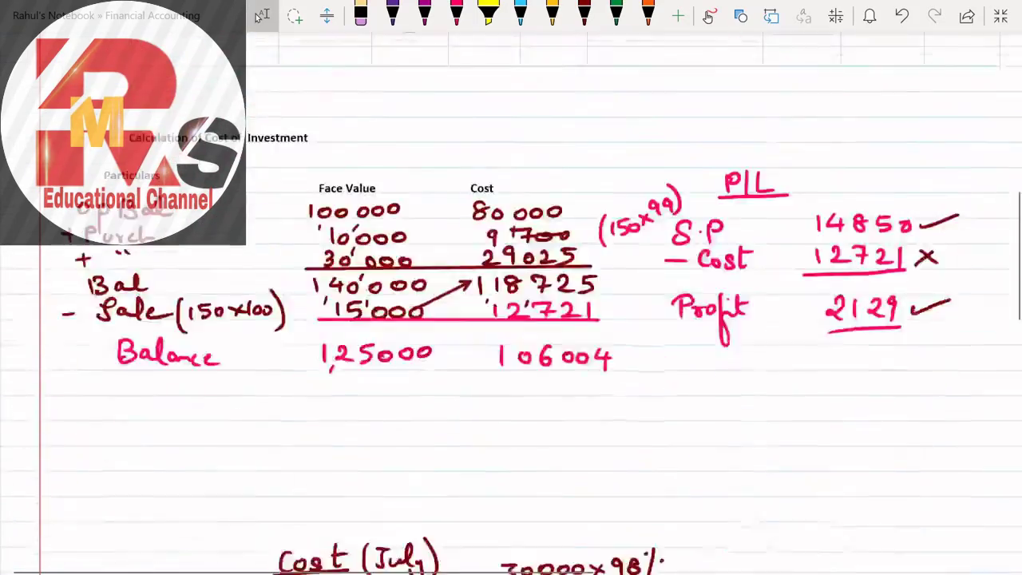
scroll(537, 287, "up", 4)
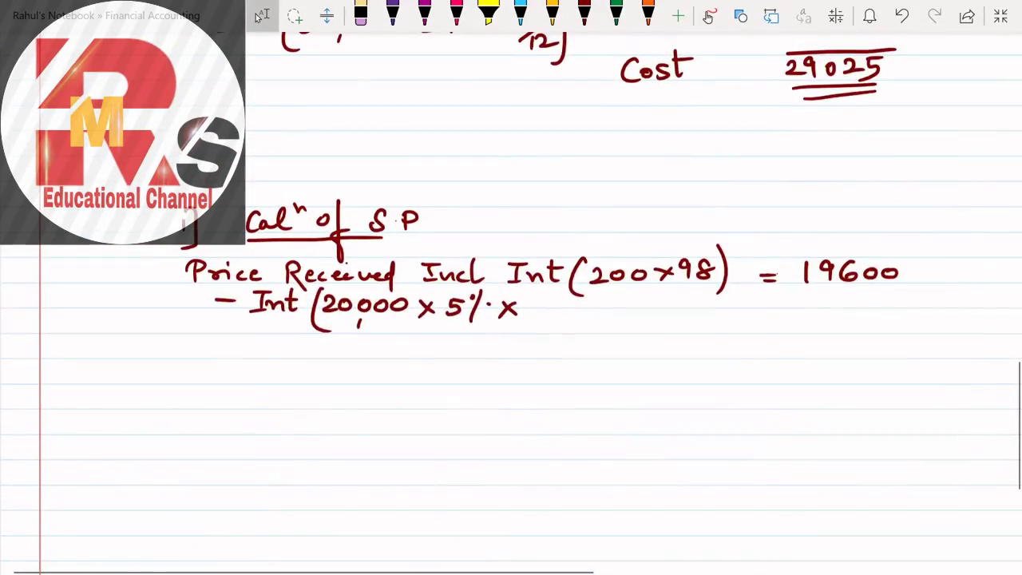
left_click(583, 15)
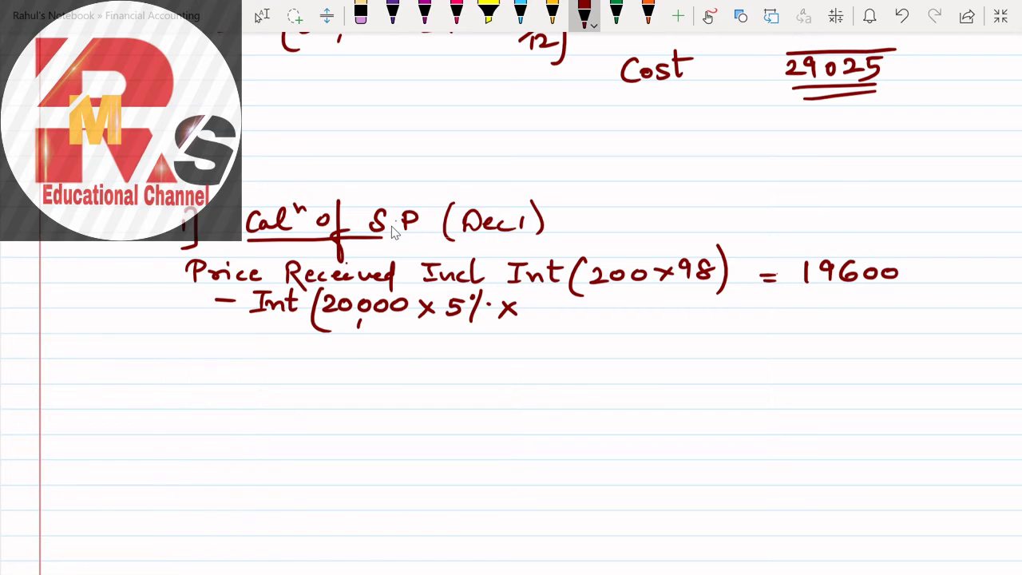
mouse_move(530, 294)
left_mouse_down()
mouse_move(546, 311)
mouse_move(527, 326)
mouse_move(544, 336)
left_mouse_up()
left_click_drag(554, 321, 576, 332)
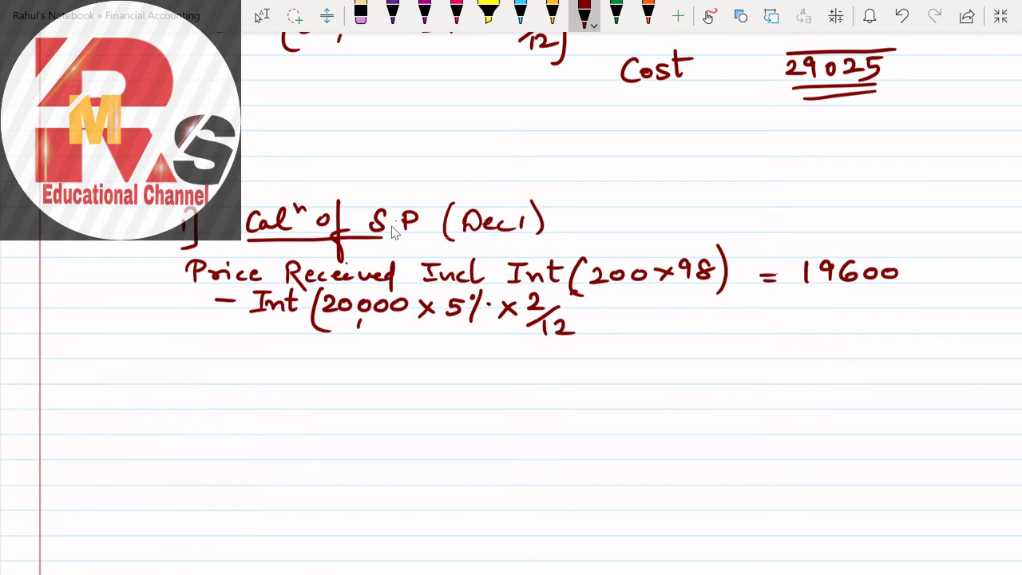
left_click_drag(576, 295, 565, 348)
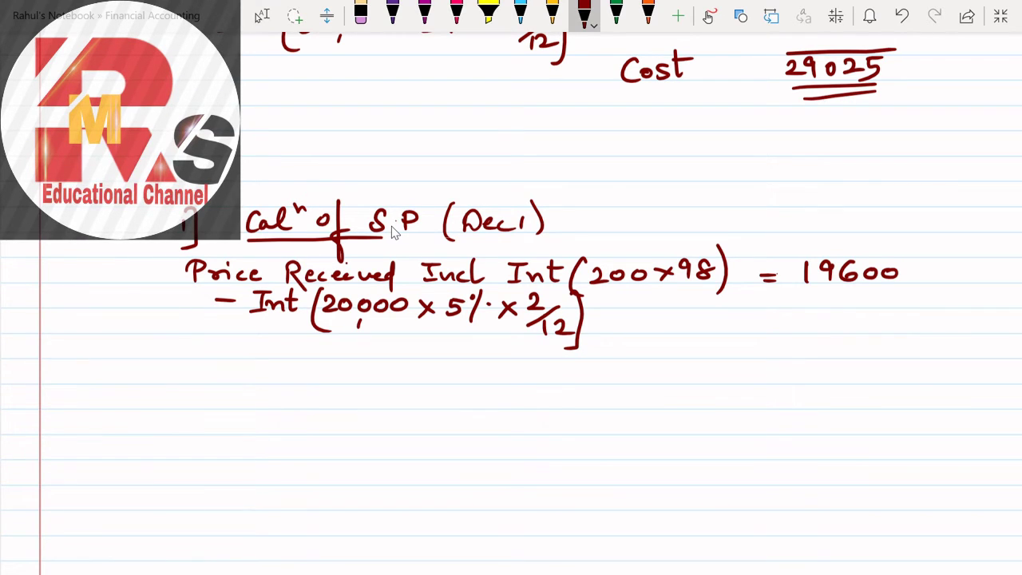
Step: Complete the S.P calculation with interest of 167, rule off the amounts and write the S.P result as 19,433
mouse_move(839, 297)
left_mouse_down()
mouse_move(835, 320)
mouse_move(888, 322)
mouse_move(906, 310)
left_mouse_up()
left_click_drag(781, 336, 925, 333)
left_click_drag(795, 377, 910, 373)
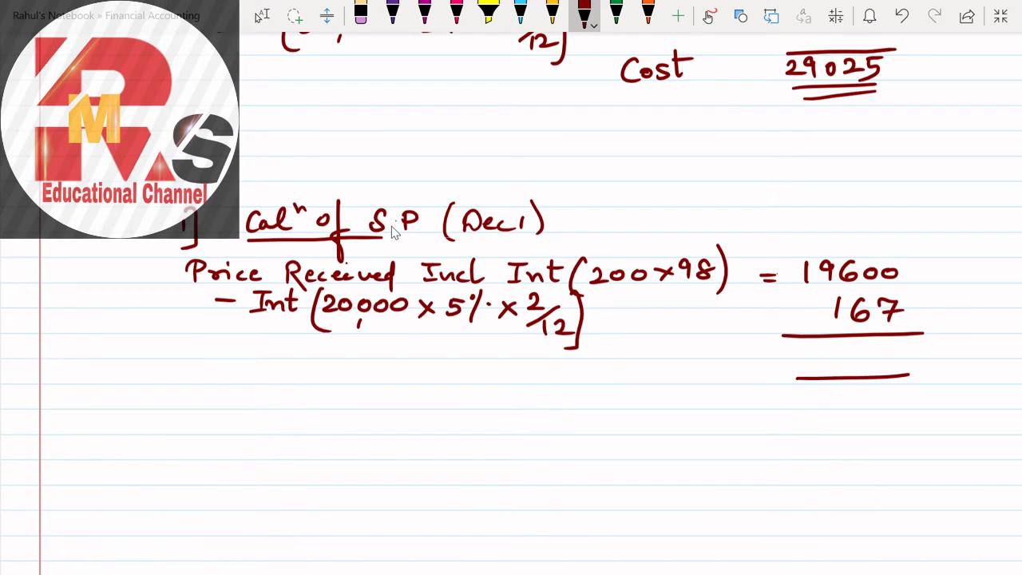
mouse_move(626, 351)
left_mouse_down()
mouse_move(595, 381)
mouse_move(649, 381)
mouse_move(649, 366)
left_mouse_up()
left_click(635, 368)
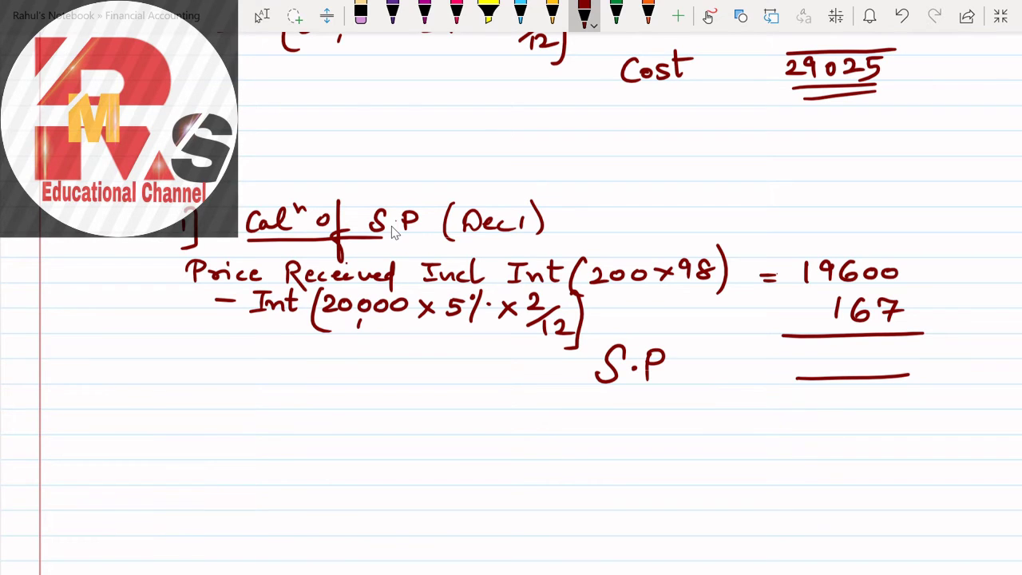
left_click_drag(794, 343, 795, 364)
left_click_drag(814, 344, 813, 366)
left_click_drag(819, 370, 822, 377)
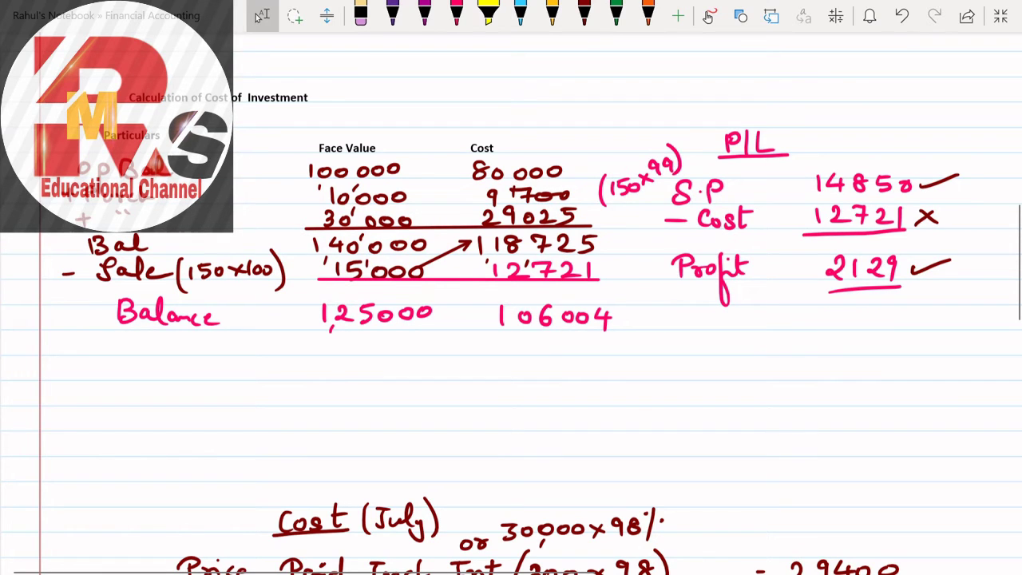
Step: Add a "- Sale" row to the cost calculation with face value 20,000, an arrow to the balance cost, and cost 16961
left_click(583, 16)
mouse_move(59, 345)
left_mouse_down()
mouse_move(114, 356)
mouse_move(147, 328)
mouse_move(172, 346)
left_mouse_up()
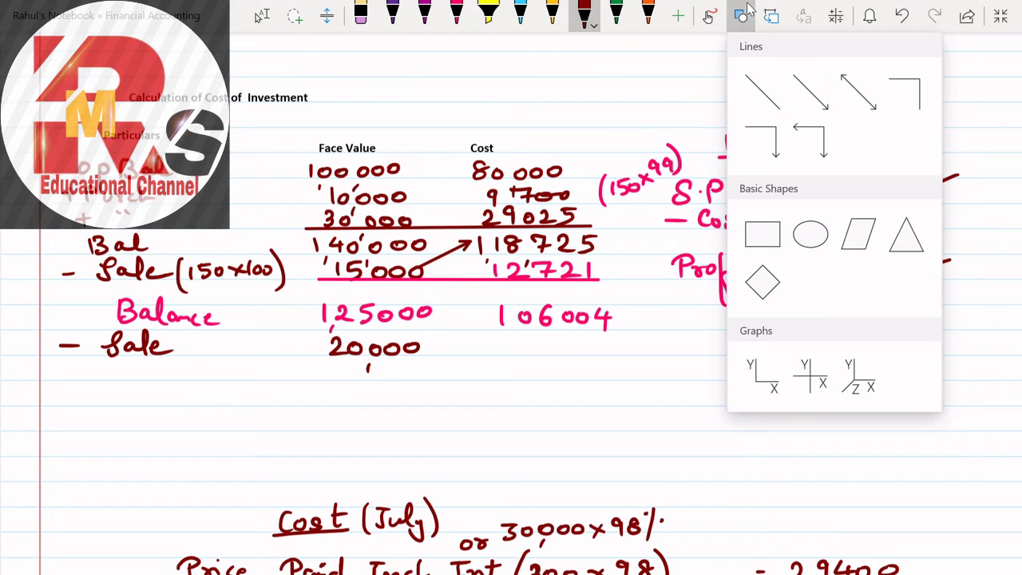
left_click(810, 92)
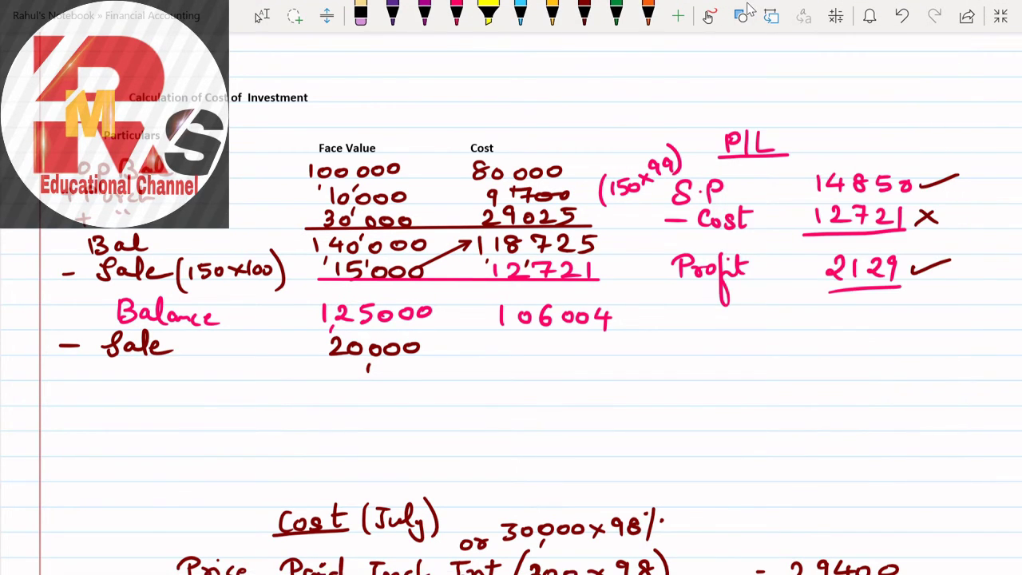
mouse_move(431, 356)
left_mouse_down()
mouse_move(439, 339)
mouse_move(496, 329)
left_mouse_up()
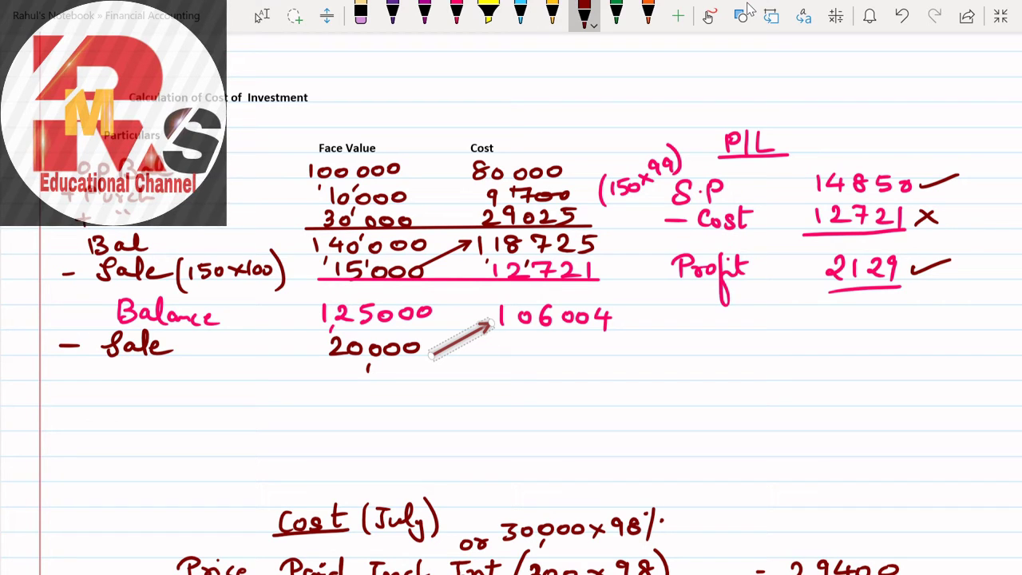
mouse_move(515, 337)
left_mouse_down()
mouse_move(515, 357)
mouse_move(602, 359)
left_mouse_up()
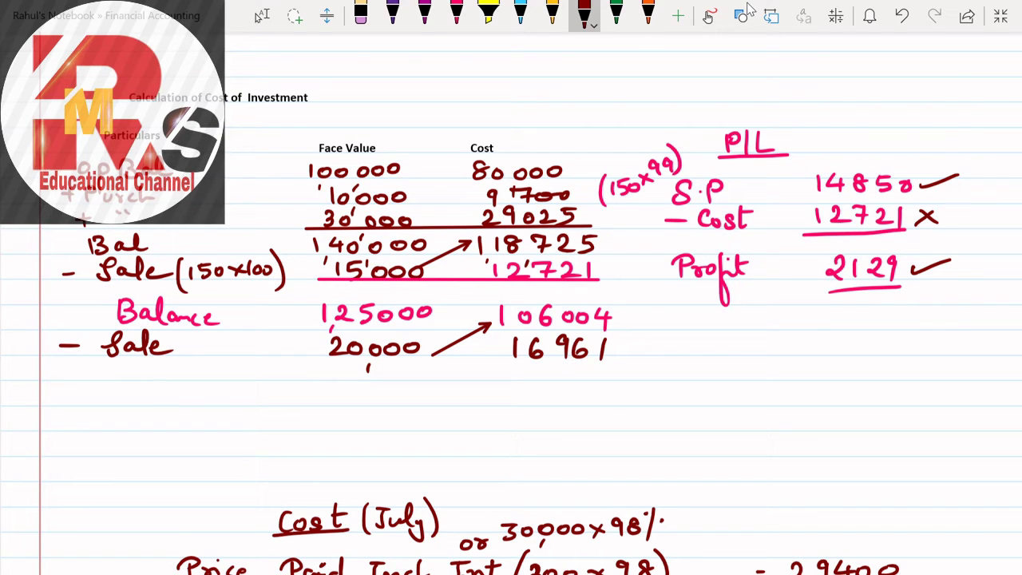
Step: Rule a line below the second sale row and write the Balance row with face value 105000 and cost 89043
left_click(745, 12)
left_click(762, 92)
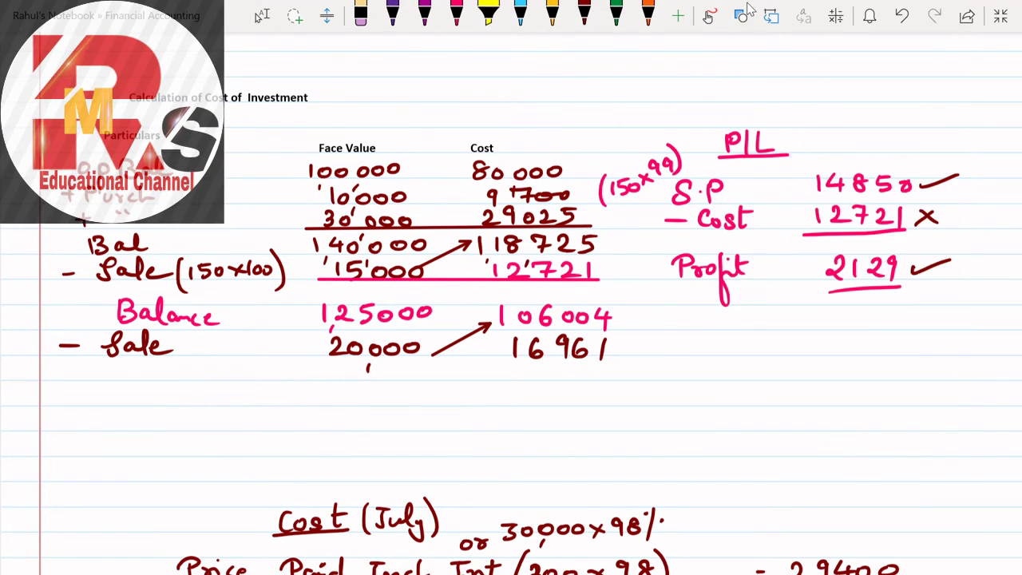
left_click_drag(318, 380, 622, 378)
mouse_move(107, 398)
left_mouse_down()
mouse_move(142, 413)
mouse_move(223, 409)
left_mouse_up()
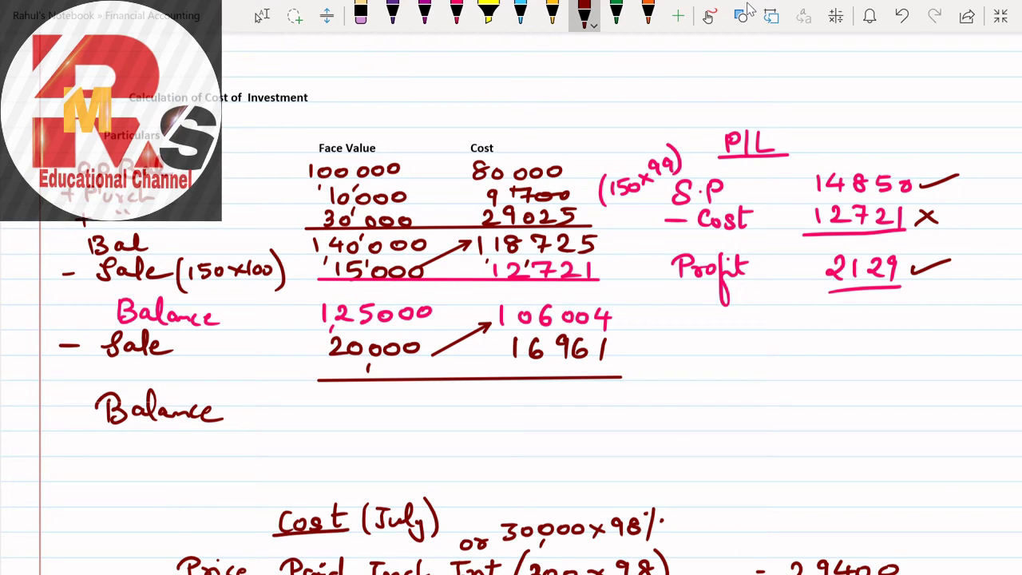
mouse_move(322, 400)
left_mouse_down()
mouse_move(324, 418)
mouse_move(343, 402)
mouse_move(375, 399)
mouse_move(360, 422)
mouse_move(438, 410)
left_mouse_up()
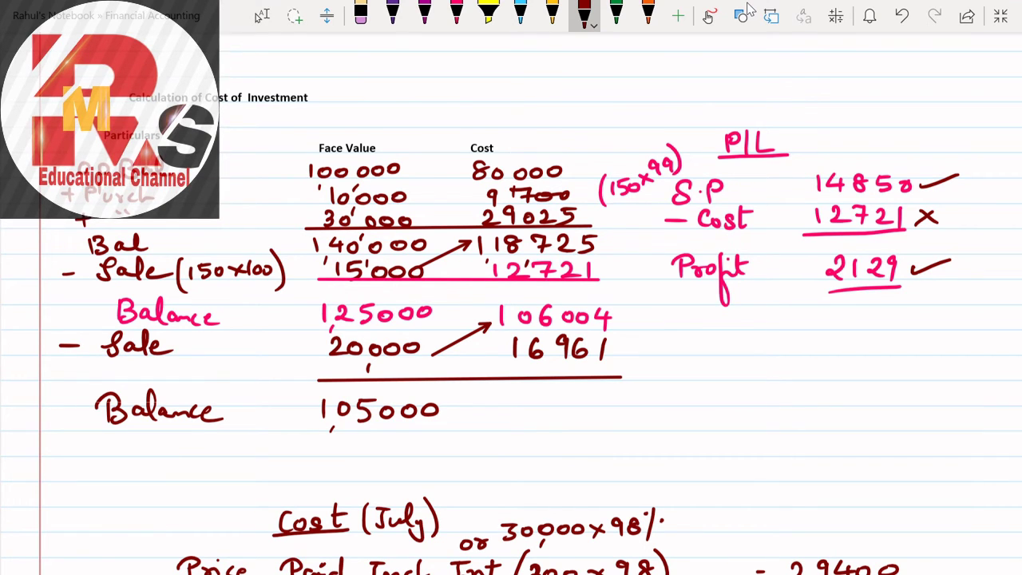
mouse_move(524, 397)
left_mouse_down()
mouse_move(506, 421)
mouse_move(546, 399)
mouse_move(542, 430)
mouse_move(568, 406)
mouse_move(599, 415)
mouse_move(616, 405)
mouse_move(607, 421)
left_mouse_up()
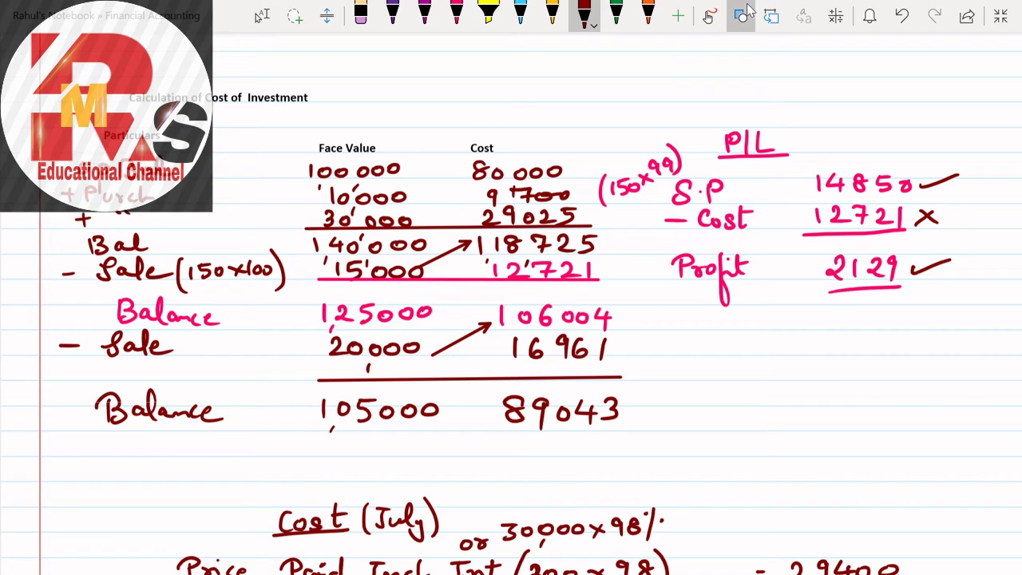
Step: In green ink, write a second underlined "P/L" heading with "S.P" and "- Cost" labels beneath the first profit working
left_click(615, 14)
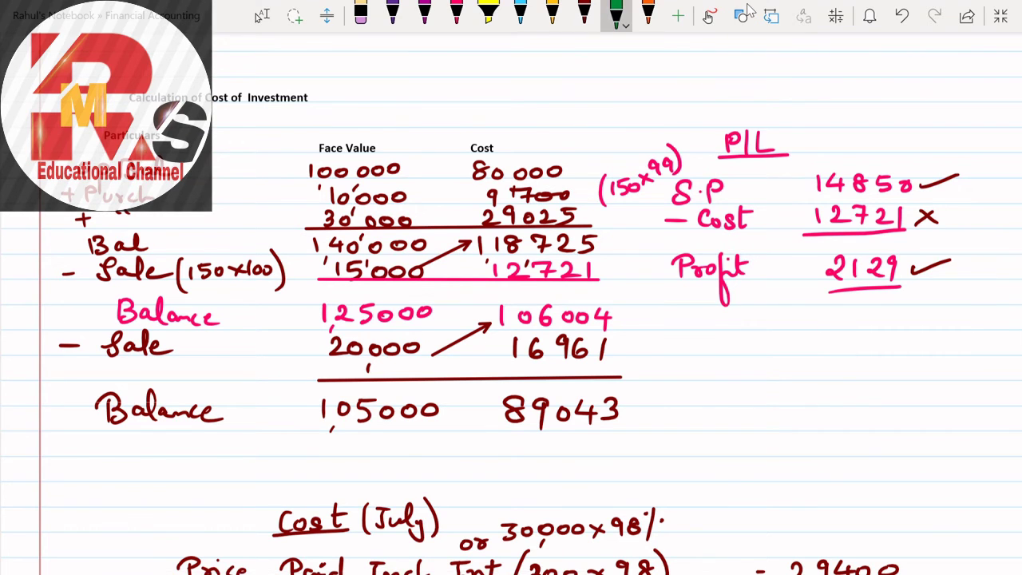
left_click_drag(735, 312, 735, 332)
mouse_move(736, 308)
left_mouse_down()
mouse_move(748, 338)
mouse_move(786, 332)
left_mouse_up()
left_click_drag(716, 333, 790, 333)
mouse_move(715, 351)
left_mouse_down()
mouse_move(693, 375)
mouse_move(735, 377)
left_mouse_up()
left_click(723, 364)
left_click_drag(734, 354, 736, 367)
left_click_drag(673, 408, 691, 408)
mouse_move(724, 397)
left_mouse_down()
mouse_move(710, 409)
mouse_move(724, 420)
left_mouse_up()
left_click_drag(734, 406, 768, 420)
left_click_drag(760, 402, 779, 401)
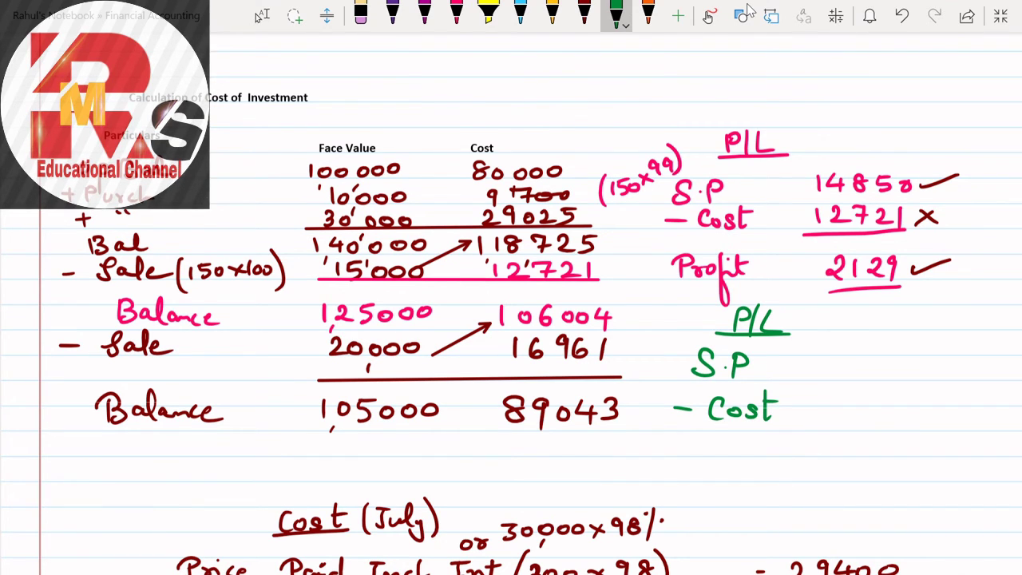
Step: Mark the sale cost with a minus sign and write 16961 beside Cost in the second P/L working
left_click_drag(483, 358, 501, 356)
left_click_drag(830, 398, 830, 420)
mouse_move(862, 397)
left_mouse_down()
mouse_move(849, 412)
mouse_move(887, 401)
mouse_move(884, 425)
left_mouse_up()
mouse_move(910, 402)
left_mouse_down()
mouse_move(904, 422)
mouse_move(910, 413)
left_mouse_up()
left_click_drag(926, 403, 922, 423)
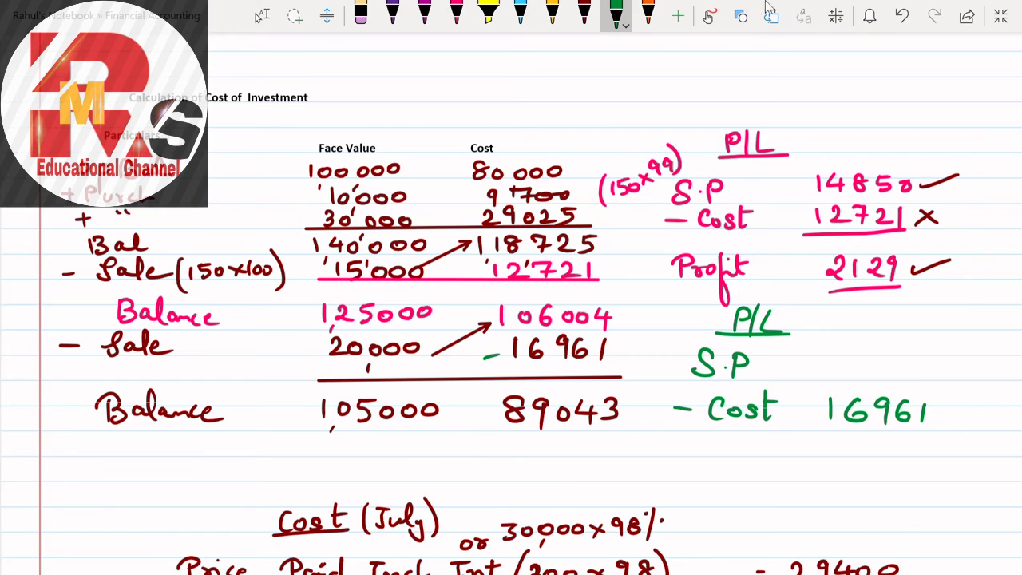
Step: Enter 19433 as the S.P in the second P/L working and write the Profit line as 2472
scroll(511, 319, "down", 8)
left_click(262, 16)
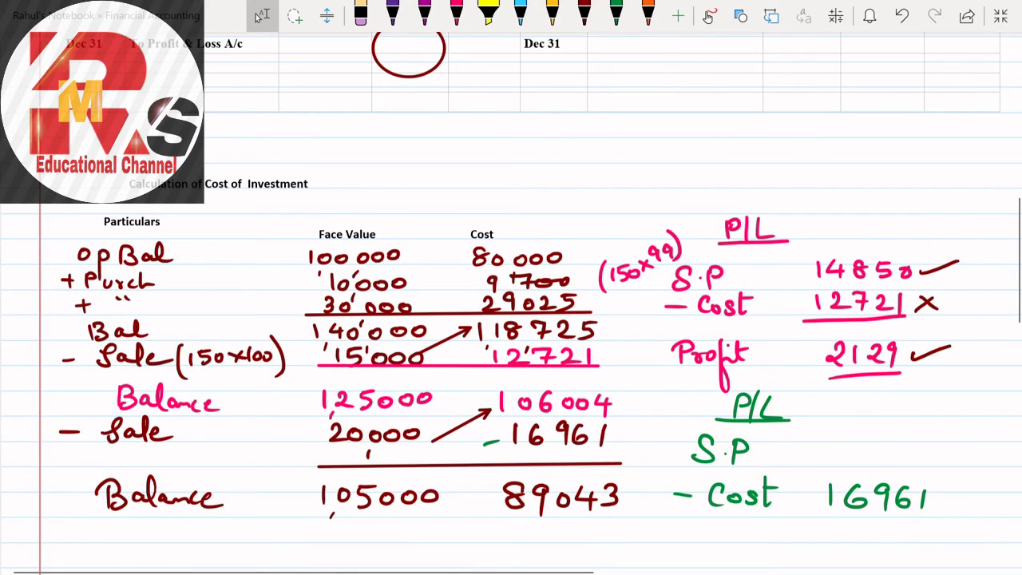
mouse_move(826, 441)
left_mouse_down()
mouse_move(827, 462)
mouse_move(898, 452)
mouse_move(891, 465)
mouse_move(926, 465)
left_mouse_up()
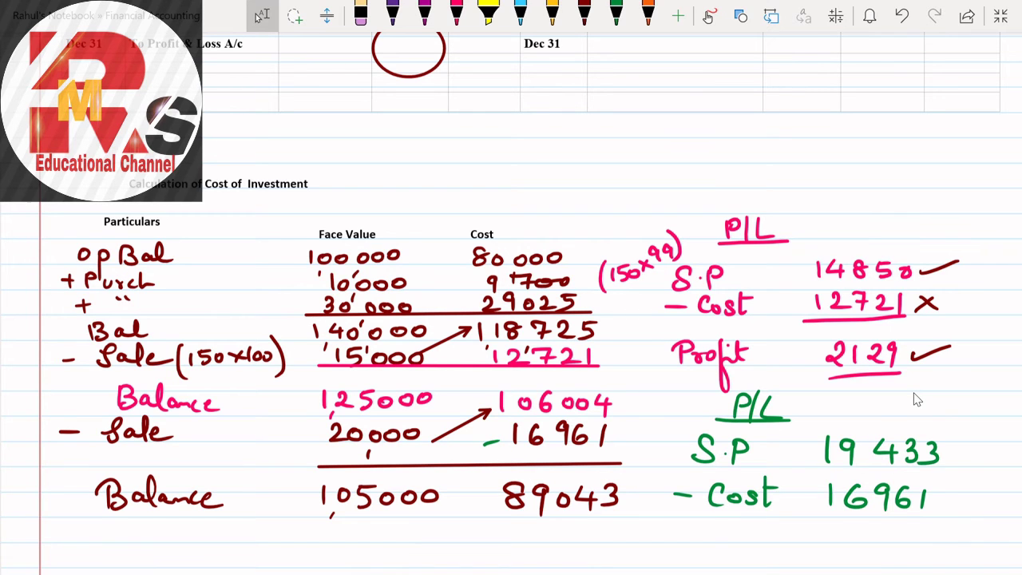
scroll(930, 395, "down", 5)
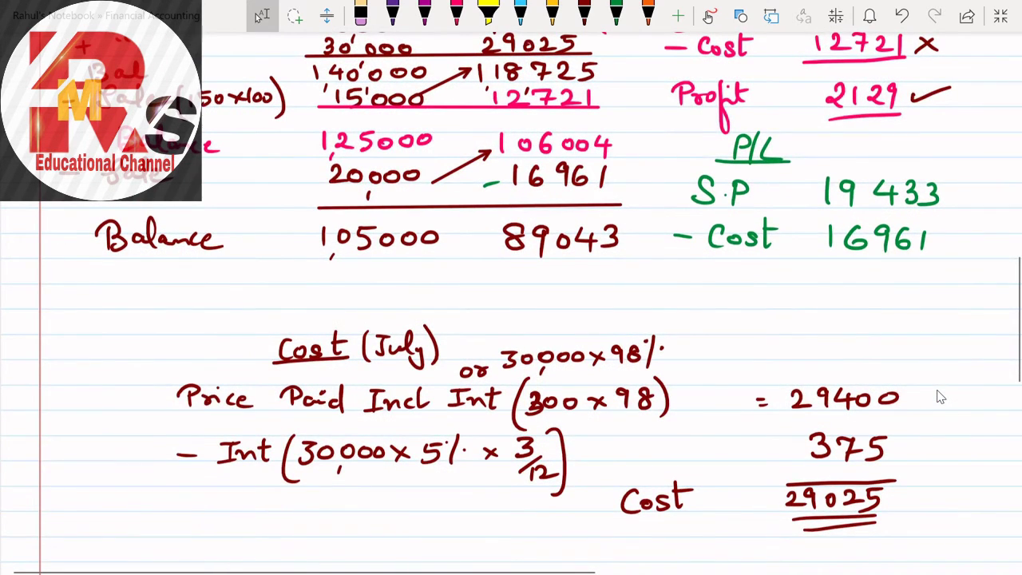
key("Escape")
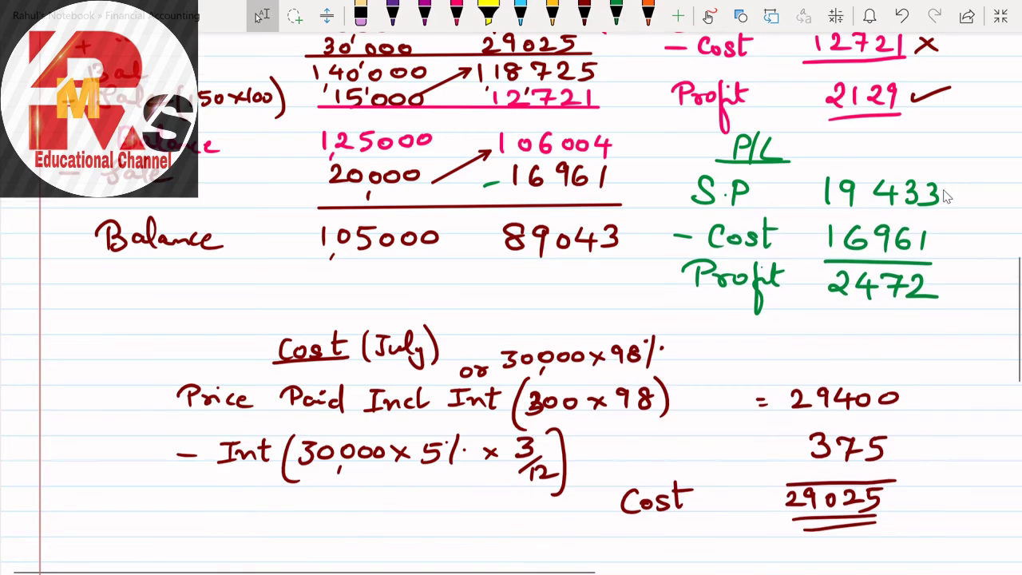
Step: Write the Dec 1 credit entry "By Bank A/c" in the 5% Bonds account with face value 20,000
scroll(262, 16, "up", 5)
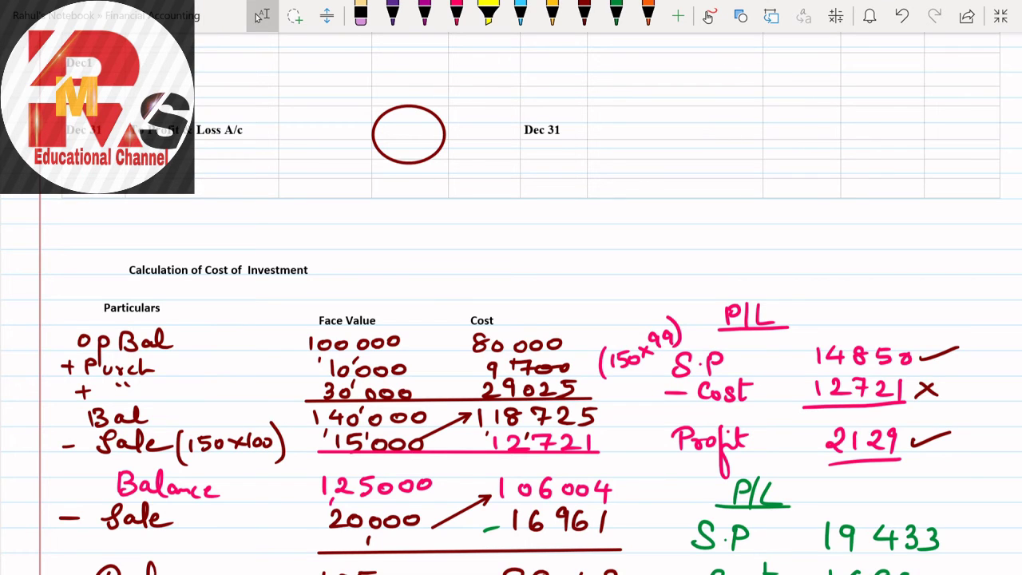
scroll(510, 303, "up", 5)
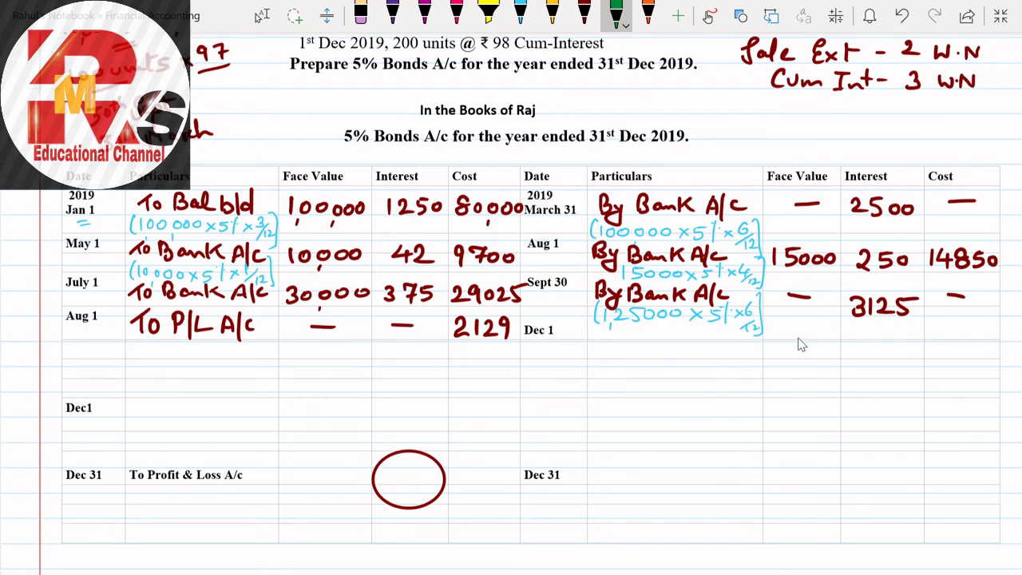
mouse_move(597, 336)
left_mouse_down()
mouse_move(615, 371)
mouse_move(640, 350)
mouse_move(703, 349)
mouse_move(727, 337)
mouse_move(729, 351)
left_mouse_up()
mouse_move(736, 332)
left_mouse_down()
mouse_move(728, 352)
mouse_move(739, 351)
left_mouse_up()
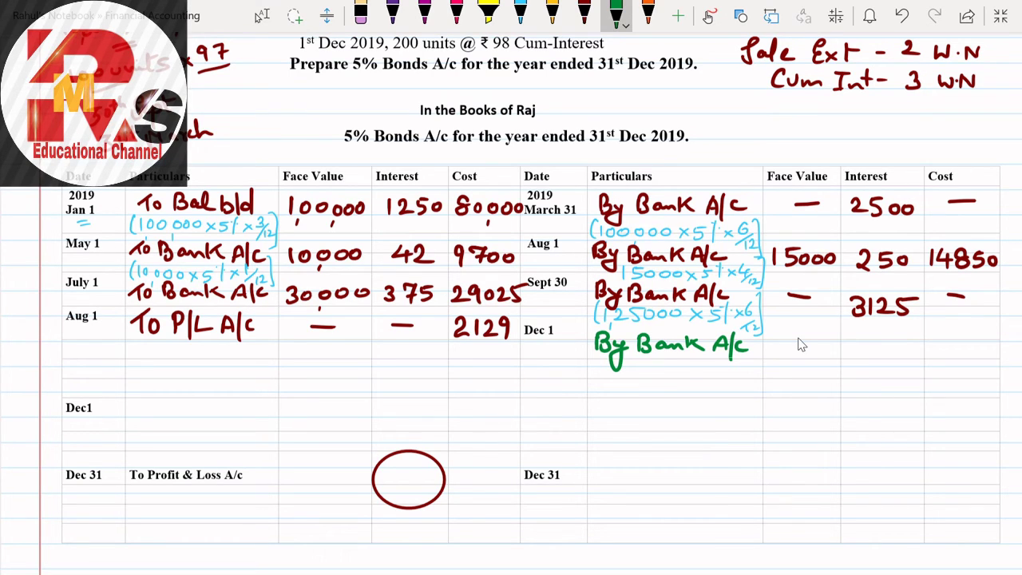
mouse_move(771, 341)
left_mouse_down()
mouse_move(784, 355)
mouse_move(789, 346)
mouse_move(797, 369)
left_mouse_up()
left_click_drag(806, 347, 832, 345)
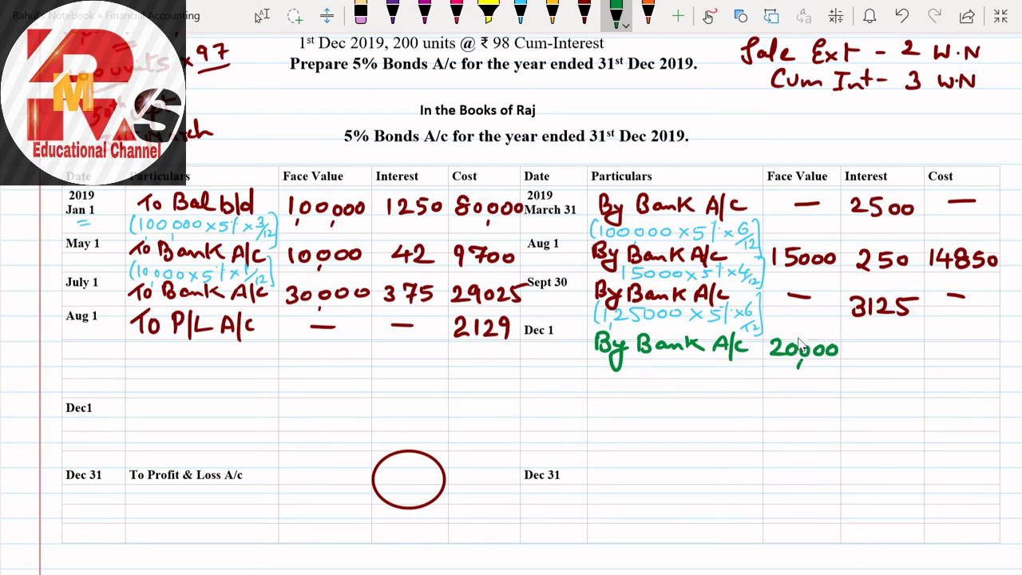
Step: Enter "S.P" 19433 as the cost and 167 as the interest in the Dec 1 bank entry
left_click_drag(956, 328, 943, 344)
left_click_drag(959, 339, 959, 340)
left_click_drag(965, 329, 965, 346)
left_click_drag(965, 327, 967, 336)
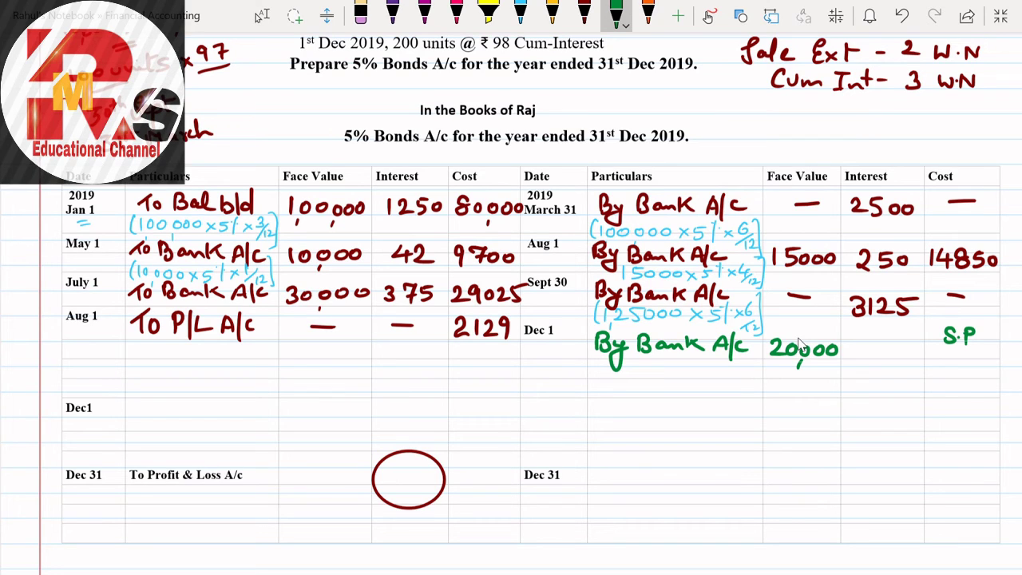
mouse_move(931, 349)
left_mouse_down()
mouse_move(930, 366)
mouse_move(981, 368)
left_mouse_up()
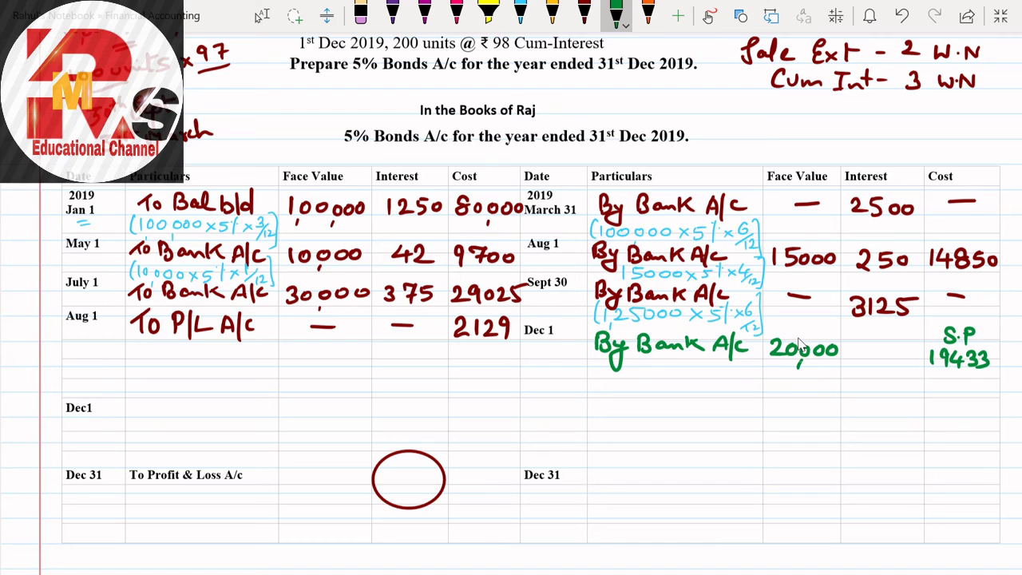
mouse_move(865, 340)
left_mouse_down()
mouse_move(865, 360)
mouse_move(884, 346)
mouse_move(906, 364)
left_mouse_up()
Step: Review the S.P calculation, then write the Dec 1 debit entry "To P/L A/c" with dashes for face value and interest and cost 2472
scroll(799, 341, "down", 15)
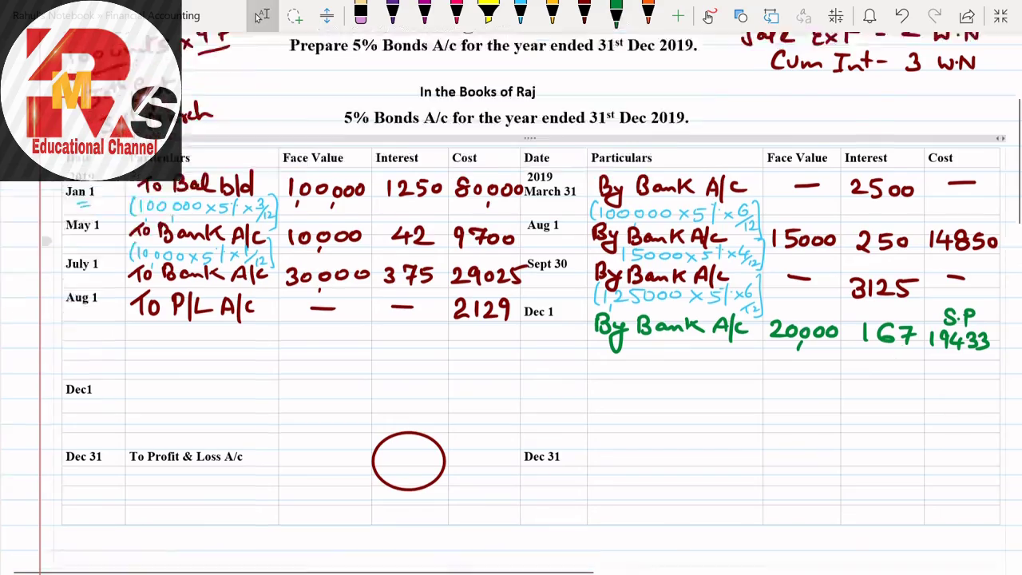
scroll(799, 342, "down", 4)
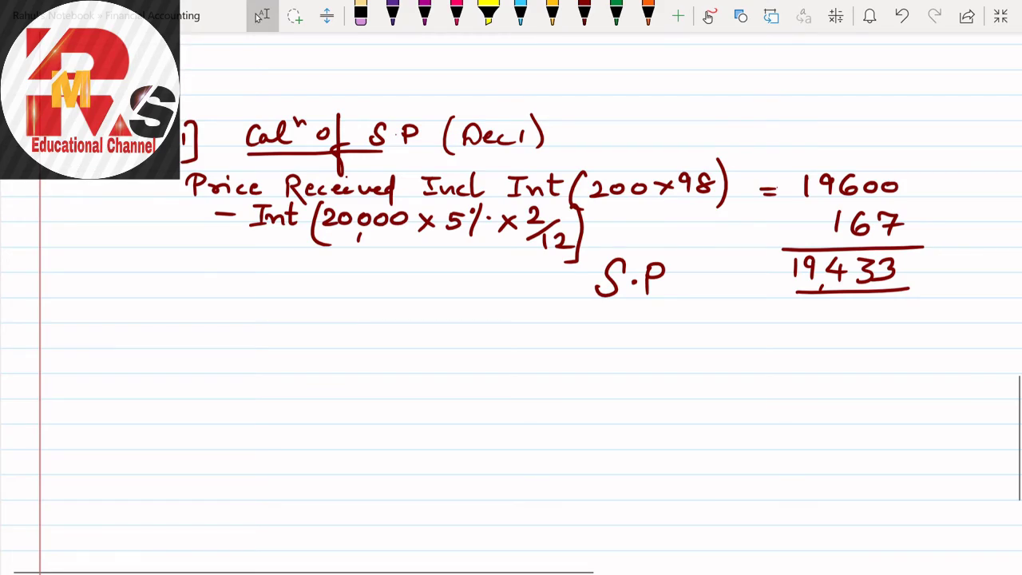
scroll(511, 320, "up", 20)
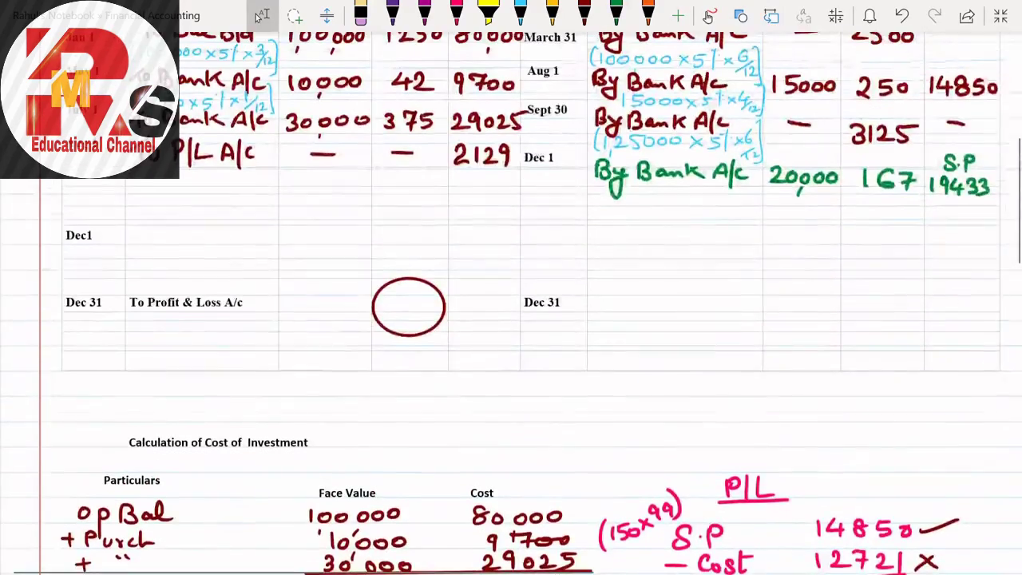
scroll(895, 281, "up", 2)
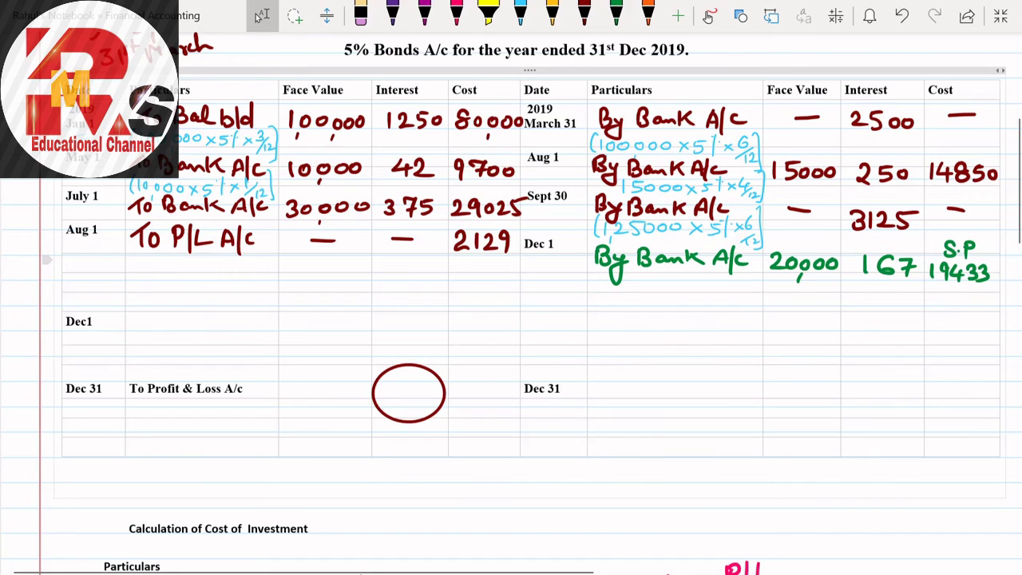
left_click(615, 12)
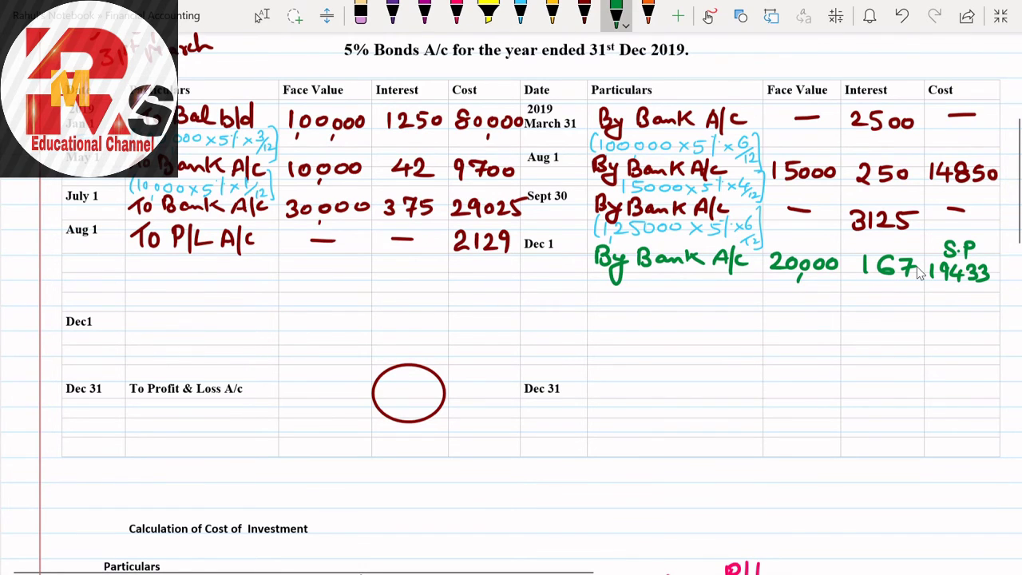
mouse_move(130, 317)
left_mouse_down()
mouse_move(152, 311)
mouse_move(144, 334)
left_mouse_up()
left_click_drag(158, 321, 195, 336)
mouse_move(201, 313)
left_mouse_down()
mouse_move(201, 332)
mouse_move(217, 332)
left_mouse_up()
mouse_move(225, 332)
left_mouse_down()
mouse_move(233, 312)
mouse_move(240, 332)
left_mouse_up()
left_click_drag(227, 324, 244, 340)
mouse_move(262, 320)
left_mouse_down()
mouse_move(262, 334)
mouse_move(458, 319)
mouse_move(469, 334)
mouse_move(489, 328)
mouse_move(480, 336)
left_mouse_up()
mouse_move(487, 313)
left_mouse_down()
mouse_move(501, 313)
mouse_move(494, 338)
mouse_move(528, 336)
left_mouse_up()
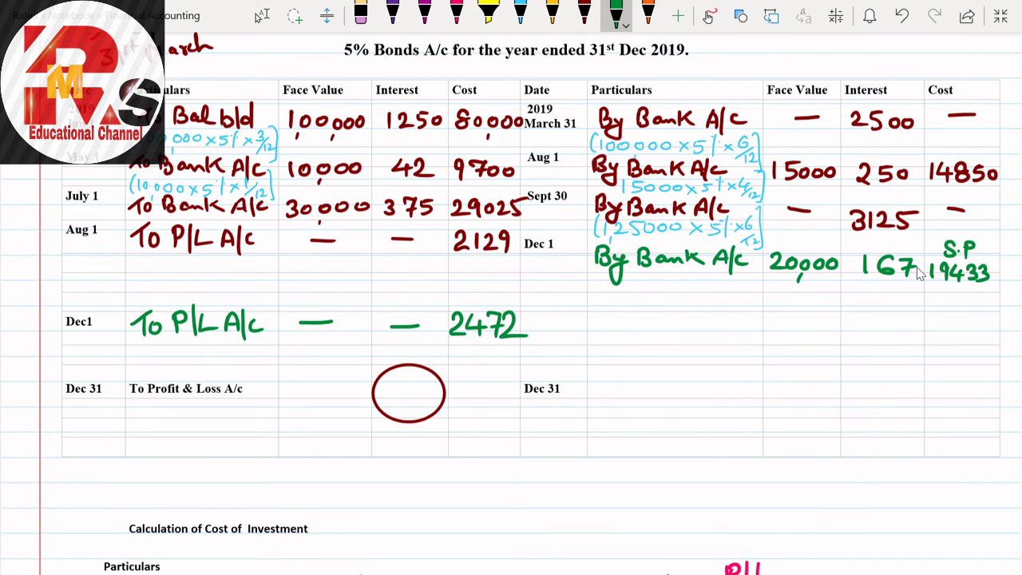
Step: Write 140,000 as the face value total on both the debit and credit sides of the bonds account
mouse_move(284, 431)
left_mouse_down()
mouse_move(290, 465)
mouse_move(310, 444)
mouse_move(322, 447)
left_mouse_up()
mouse_move(329, 455)
left_mouse_down()
mouse_move(325, 467)
mouse_move(338, 441)
left_mouse_up()
left_click_drag(346, 439, 362, 440)
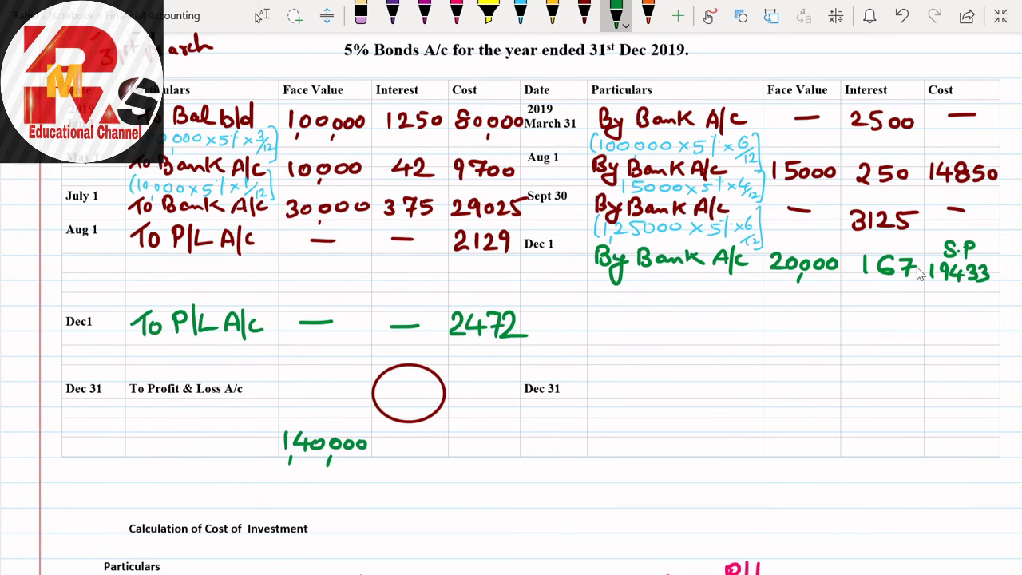
left_click_drag(766, 432, 768, 448)
mouse_move(776, 452)
left_mouse_down()
mouse_move(790, 444)
mouse_move(785, 453)
left_mouse_up()
left_click_drag(795, 439, 798, 439)
mouse_move(803, 451)
left_mouse_down()
mouse_move(801, 463)
mouse_move(809, 441)
mouse_move(821, 441)
left_mouse_up()
left_click_drag(832, 439, 834, 441)
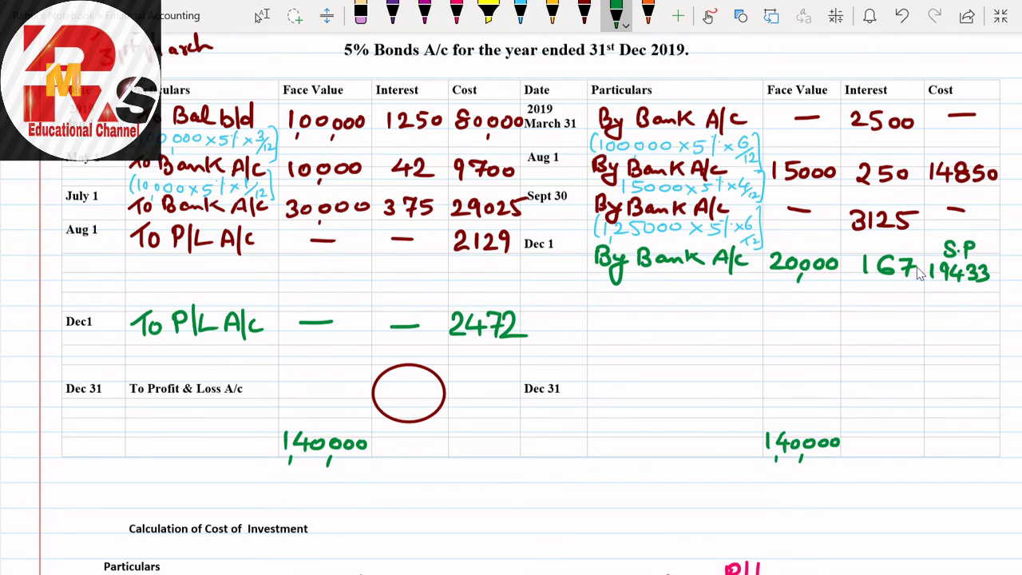
Step: Write the Dec 31 credit entry "By Bal c/d" with face value 105000
mouse_move(773, 380)
left_mouse_down()
mouse_move(772, 400)
mouse_move(785, 389)
mouse_move(796, 399)
left_mouse_up()
left_click_drag(814, 388, 838, 388)
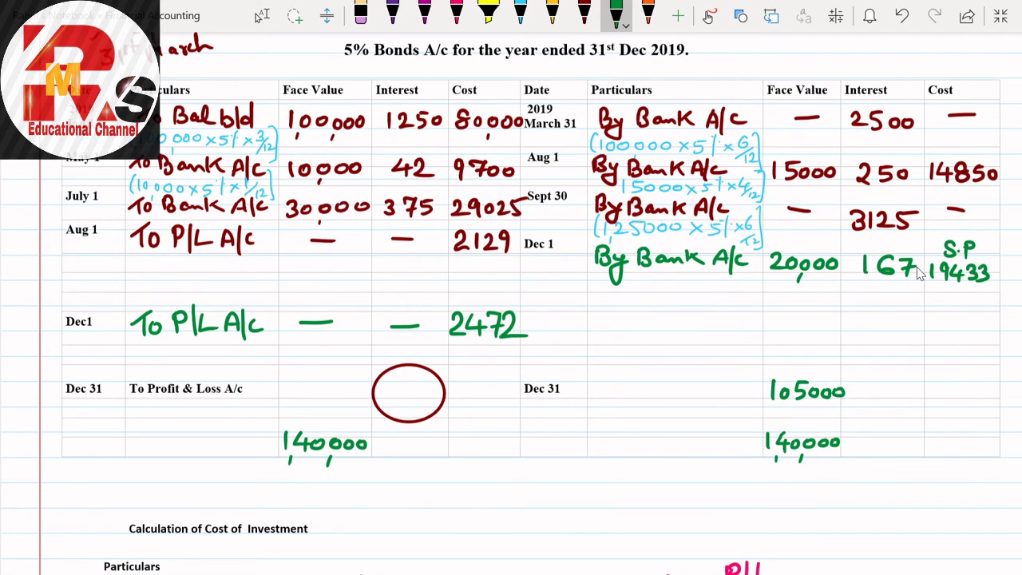
mouse_move(598, 369)
left_mouse_down()
mouse_move(599, 390)
mouse_move(621, 397)
mouse_move(610, 407)
left_mouse_up()
mouse_move(635, 368)
left_mouse_down()
mouse_move(636, 388)
mouse_move(719, 390)
left_mouse_up()
left_click_drag(744, 374, 744, 390)
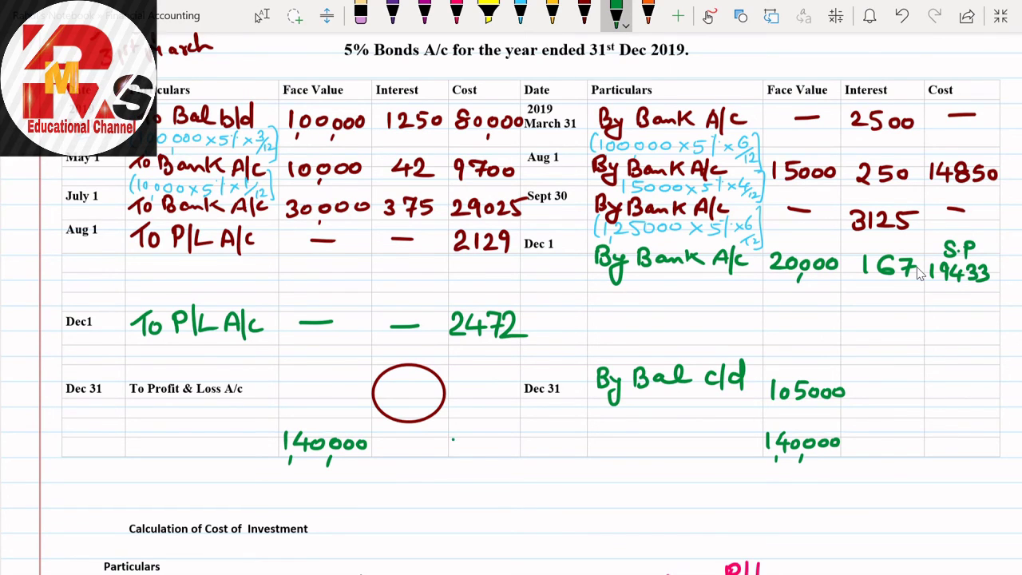
Step: Write 123326 as the total of the debit side's cost column
left_click_drag(452, 437, 453, 452)
mouse_move(462, 437)
left_mouse_down()
mouse_move(478, 450)
mouse_move(516, 450)
left_mouse_up()
left_click_drag(526, 433, 522, 447)
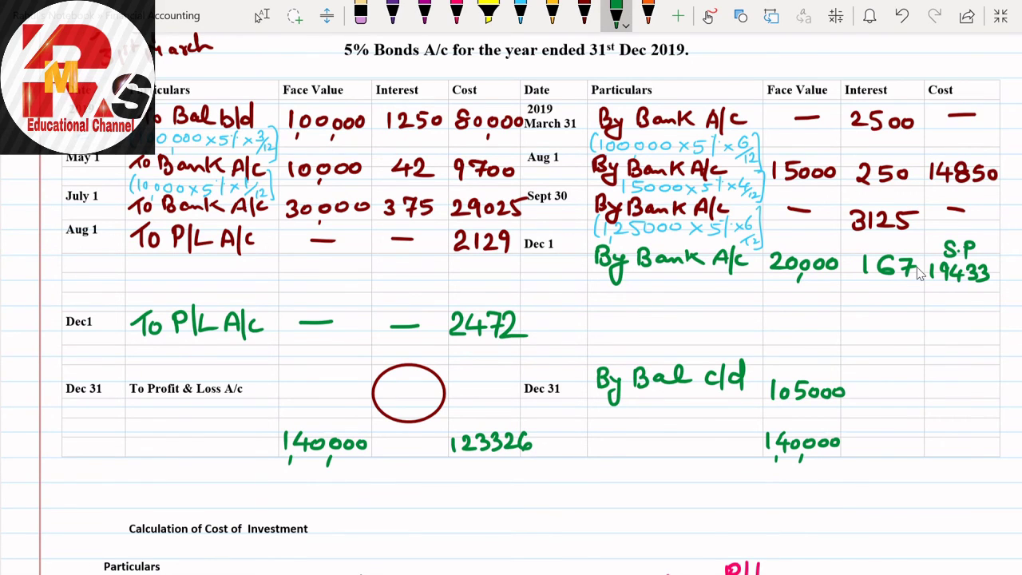
Step: Write 123326 as the total of the credit side's cost column in the bonds account
mouse_move(931, 432)
left_mouse_down()
mouse_move(932, 451)
mouse_move(964, 443)
mouse_move(956, 450)
left_mouse_up()
left_click_drag(969, 432, 967, 451)
left_click_drag(980, 433, 980, 449)
left_click_drag(989, 435, 996, 449)
left_click_drag(1002, 432, 999, 451)
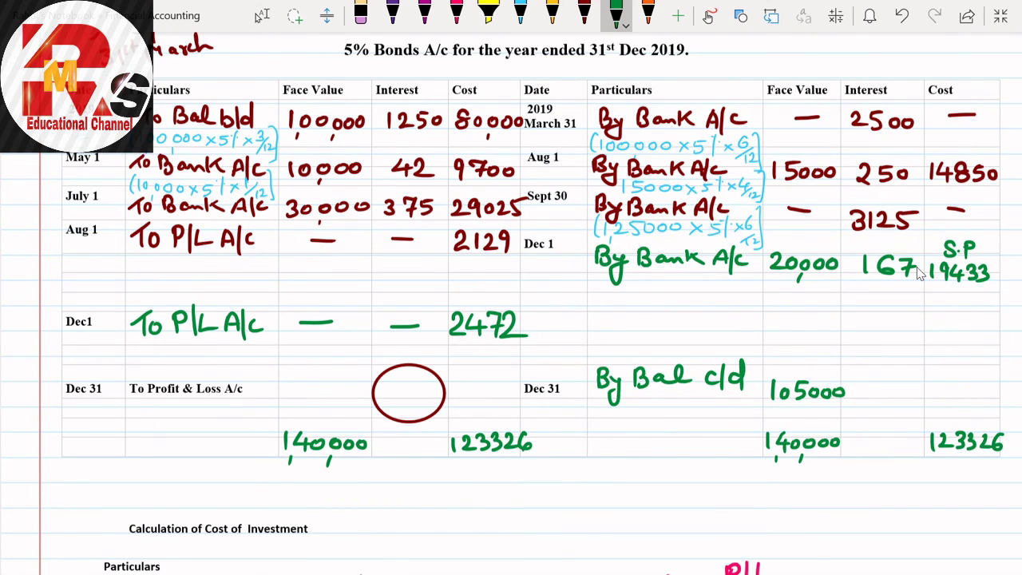
Step: Write 89043 as the cost of the Dec 31 closing balance and check it against the cost of investment working
mouse_move(939, 378)
left_mouse_down()
mouse_move(932, 401)
mouse_move(937, 384)
left_mouse_up()
mouse_move(955, 380)
left_mouse_down()
mouse_move(951, 404)
mouse_move(965, 385)
mouse_move(985, 393)
left_mouse_up()
left_click_drag(982, 382, 984, 400)
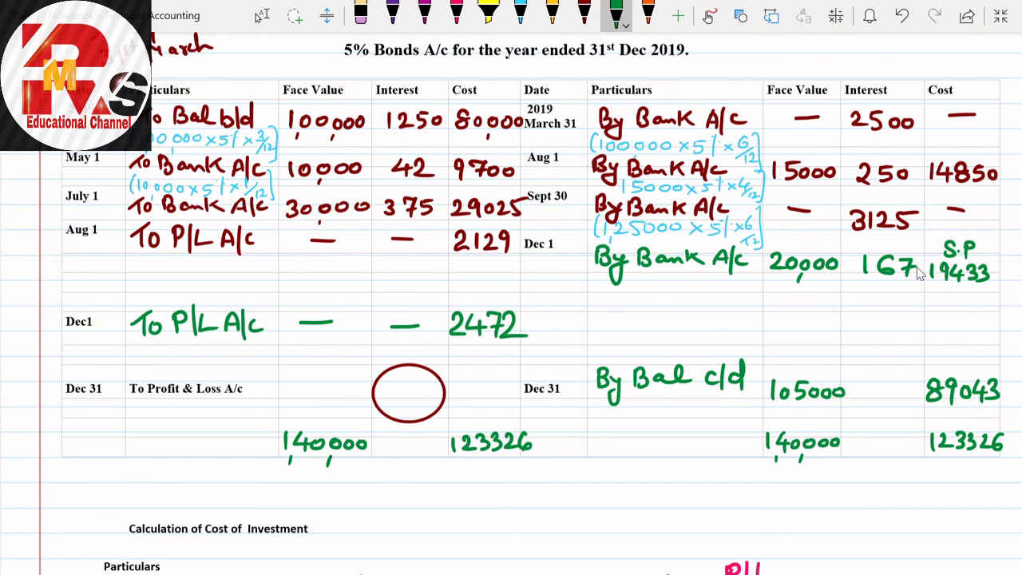
left_click(262, 15)
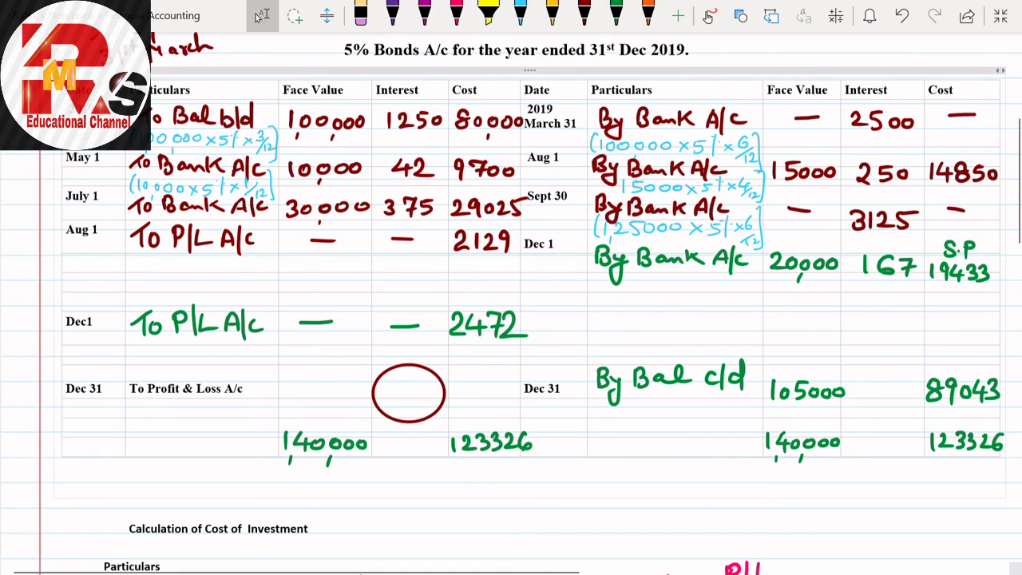
scroll(262, 15, "down", 10)
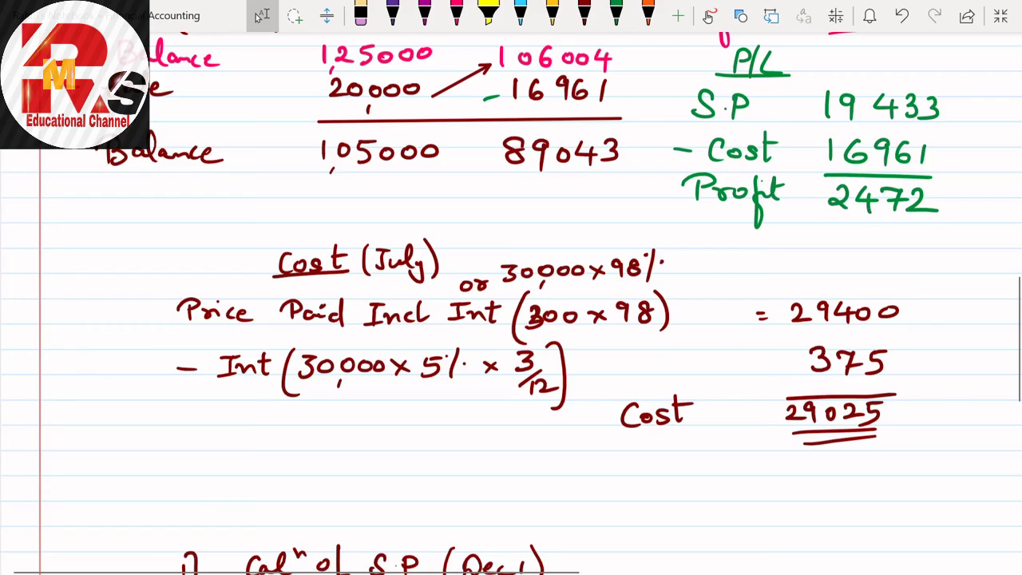
scroll(262, 15, "up", 5)
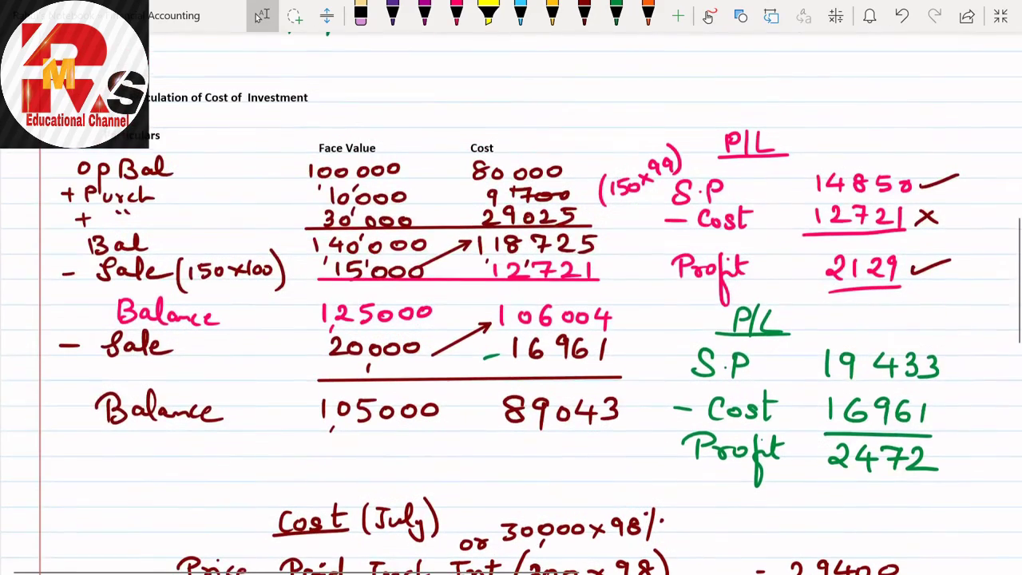
scroll(262, 15, "up", 4)
scroll(261, 15, "up", 4)
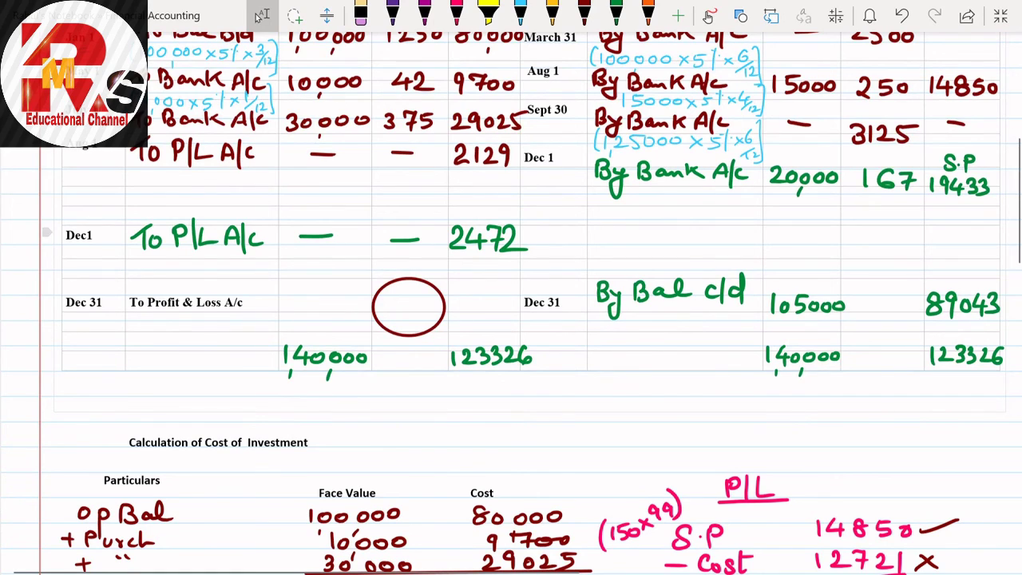
Step: Write the light blue interest working (105000 × 5% × 3/12) beneath the "By Bal c/d" entry
left_click(520, 12)
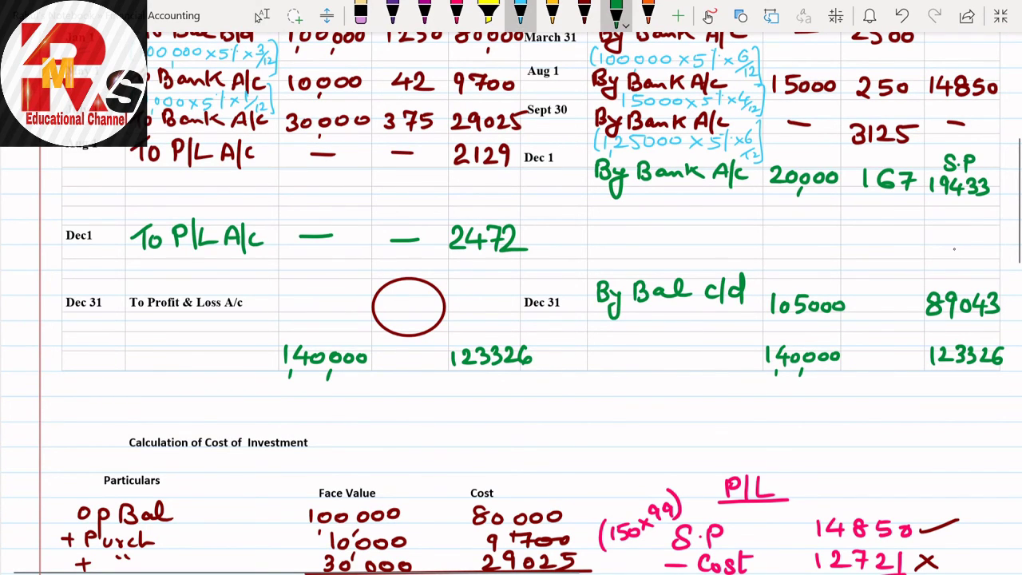
mouse_move(597, 306)
left_mouse_down()
mouse_move(592, 337)
mouse_move(640, 316)
mouse_move(634, 330)
mouse_move(659, 329)
left_mouse_up()
left_click_drag(668, 323, 690, 329)
mouse_move(690, 321)
left_mouse_down()
mouse_move(681, 329)
mouse_move(695, 327)
left_mouse_up()
mouse_move(717, 305)
left_mouse_down()
mouse_move(715, 330)
mouse_move(742, 324)
left_mouse_up()
mouse_move(743, 316)
left_mouse_down()
mouse_move(732, 327)
mouse_move(751, 311)
mouse_move(742, 324)
left_mouse_up()
mouse_move(753, 319)
left_mouse_down()
mouse_move(742, 335)
mouse_move(761, 344)
left_mouse_up()
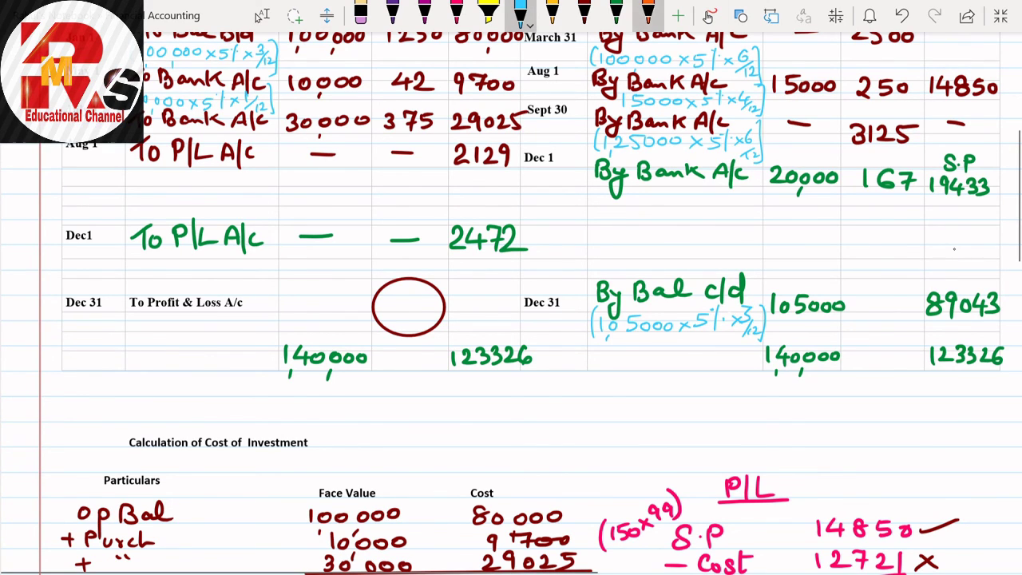
Step: Write 1313 in green as the interest on the Dec 31 closing balance
left_click(617, 15)
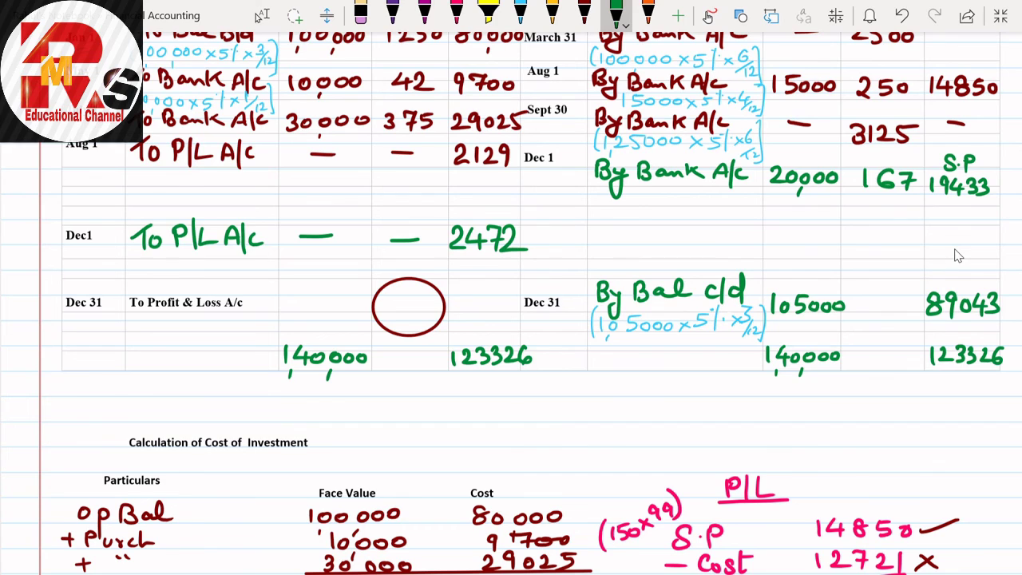
mouse_move(866, 294)
left_mouse_down()
mouse_move(865, 314)
mouse_move(895, 311)
left_mouse_up()
mouse_move(902, 290)
left_mouse_down()
mouse_move(911, 300)
mouse_move(900, 311)
left_mouse_up()
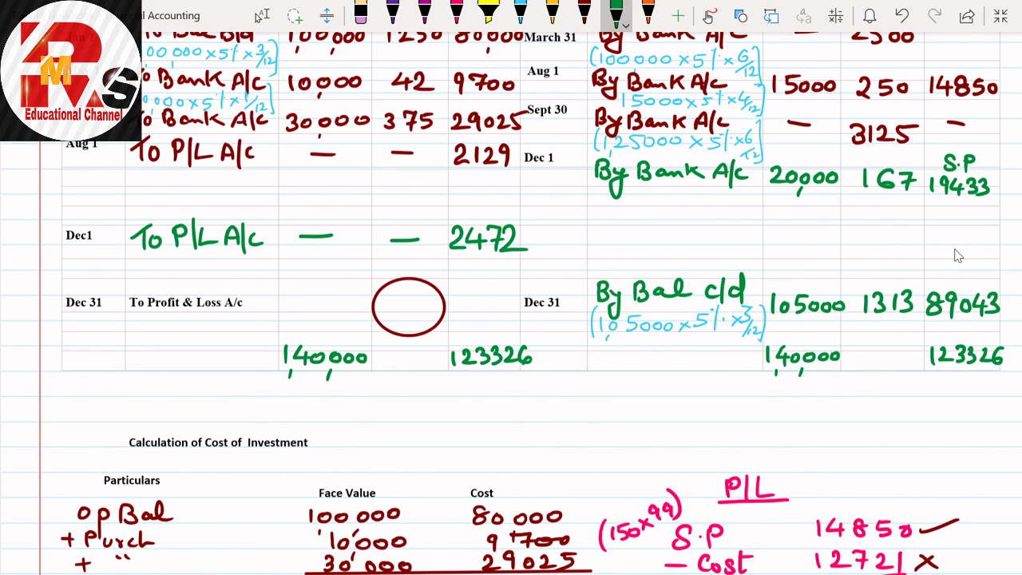
Step: Review the interest entries, then write 7355 as the interest total on both the credit and debit sides
key("Escape")
scroll(958, 255, "up", 3)
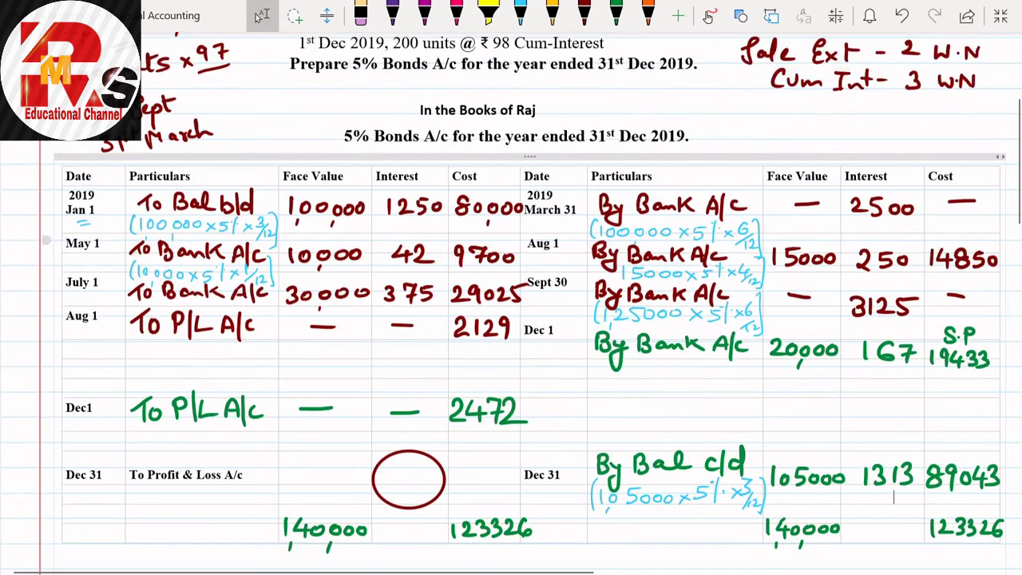
scroll(511, 319, "down", 1)
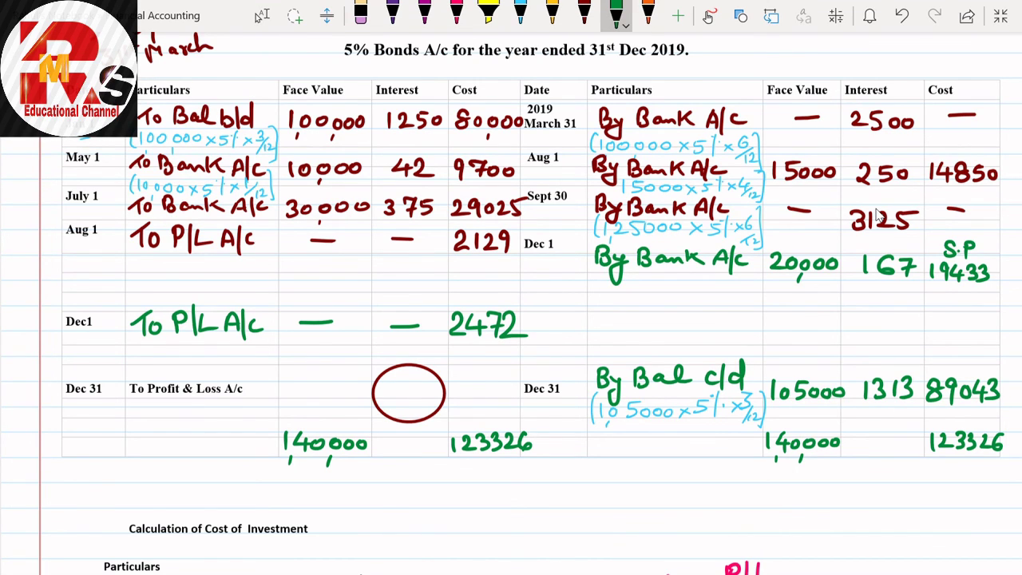
mouse_move(848, 435)
left_mouse_down()
mouse_move(866, 441)
mouse_move(860, 452)
mouse_move(881, 444)
mouse_move(870, 454)
left_mouse_up()
mouse_move(895, 438)
left_mouse_down()
mouse_move(906, 439)
mouse_move(890, 453)
mouse_move(907, 454)
mouse_move(925, 436)
left_mouse_up()
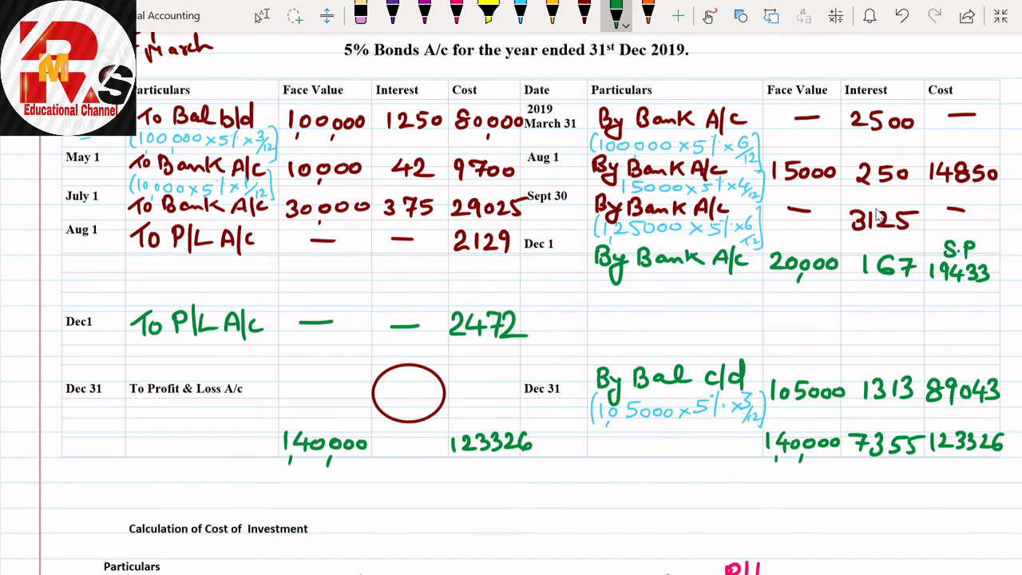
mouse_move(375, 435)
left_mouse_down()
mouse_move(389, 436)
mouse_move(382, 457)
mouse_move(427, 435)
left_mouse_up()
left_click_drag(415, 437, 412, 458)
mouse_move(431, 436)
left_mouse_down()
mouse_move(444, 436)
mouse_move(428, 457)
left_mouse_up()
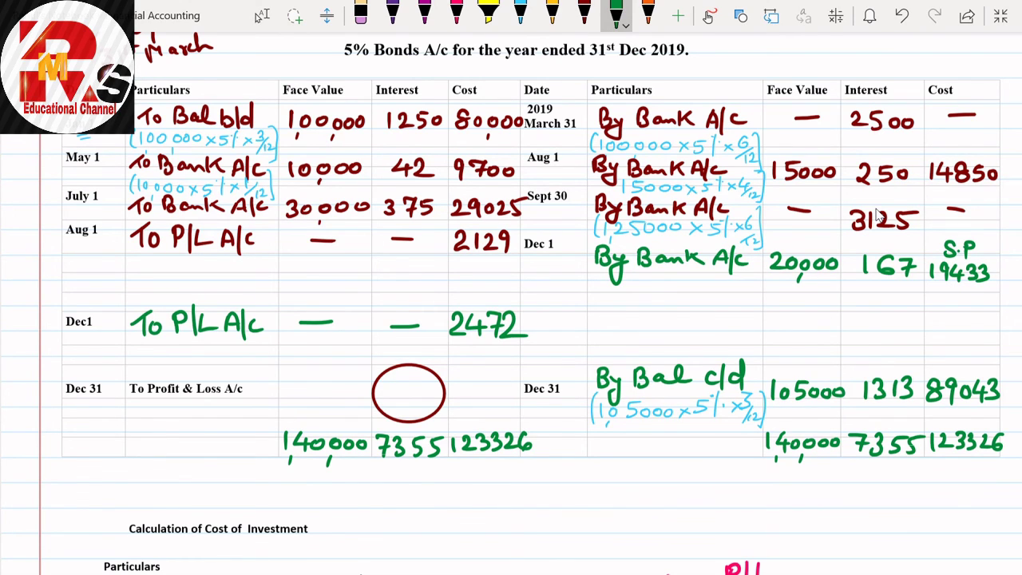
Step: Write 5688 inside the circled interest cell for "To Profit & Loss A/c" and double-underline its Dec 31 date
mouse_move(381, 384)
left_mouse_down()
mouse_move(395, 383)
mouse_move(380, 405)
mouse_move(423, 386)
left_mouse_up()
mouse_move(435, 377)
left_mouse_down()
mouse_move(426, 386)
mouse_move(436, 384)
left_mouse_up()
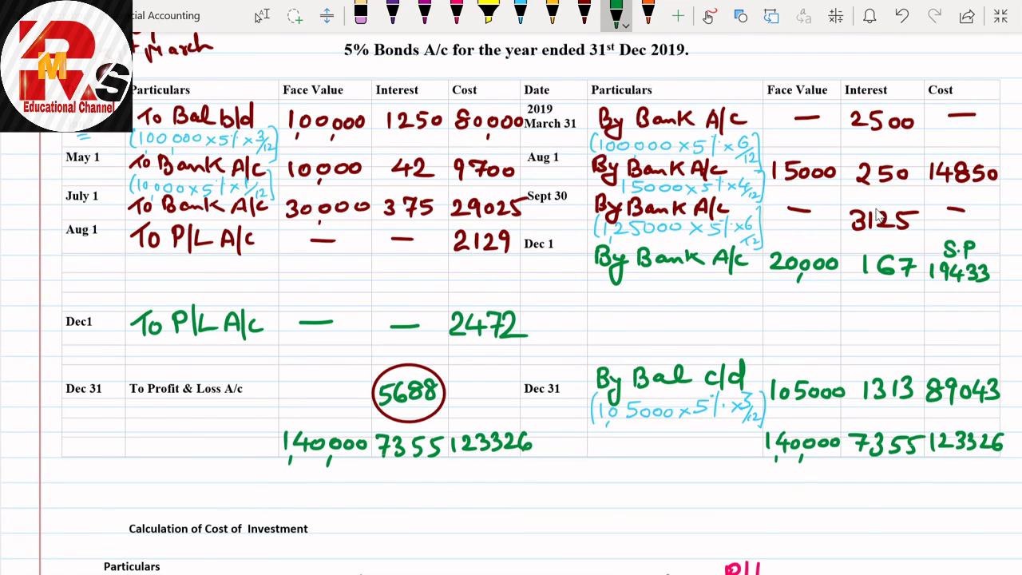
left_click_drag(83, 404, 103, 400)
left_click_drag(87, 410, 106, 406)
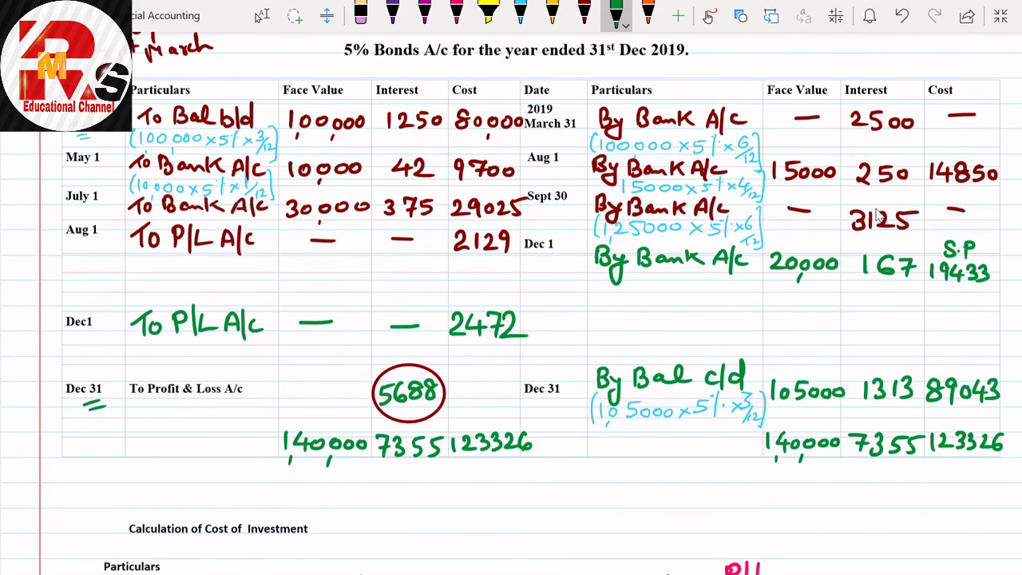